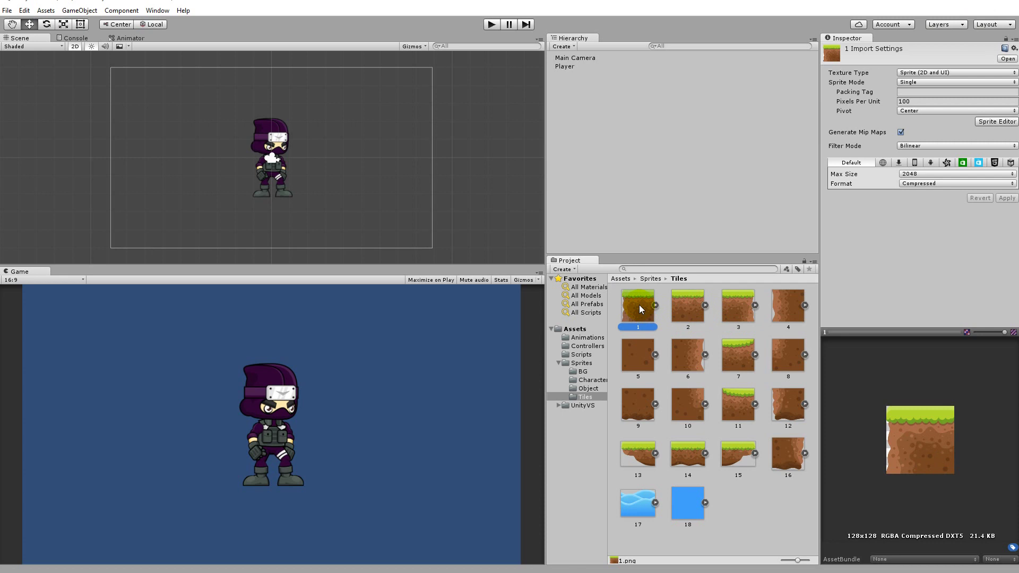
pyautogui.click(737, 304)
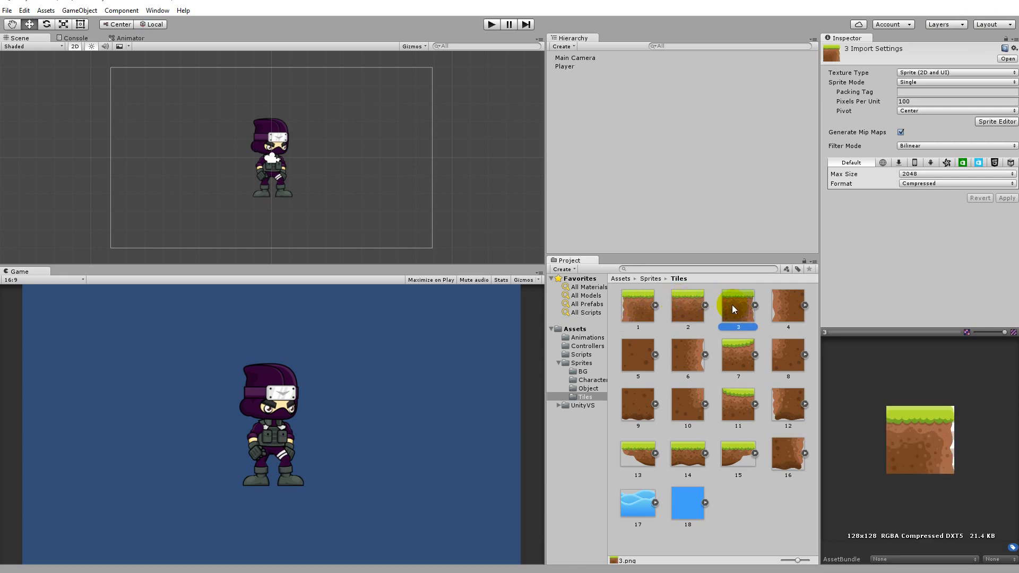
pyautogui.keyDown('shift'); pyautogui.click(643, 304); pyautogui.keyUp('shift')
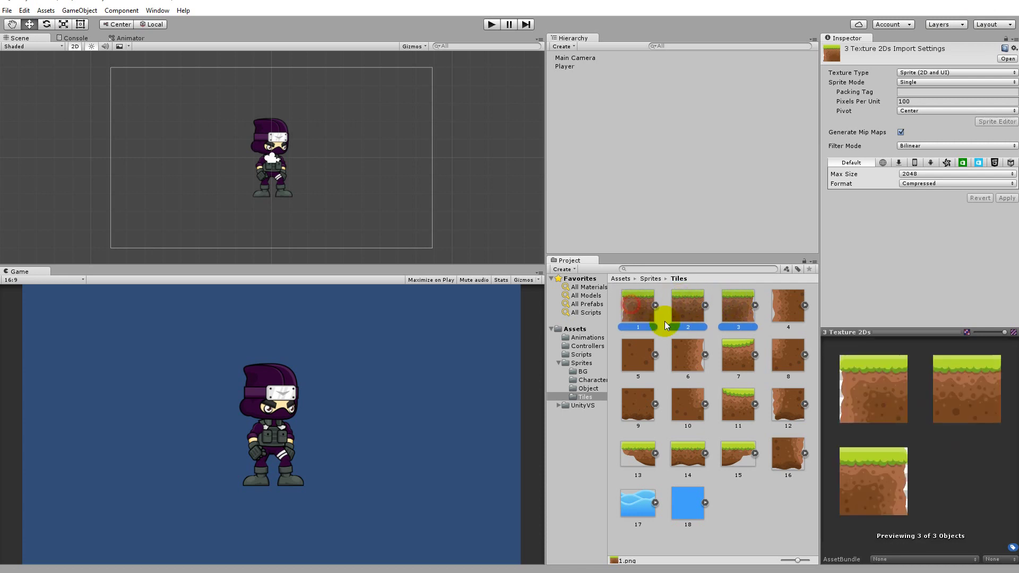
pyautogui.click(654, 304)
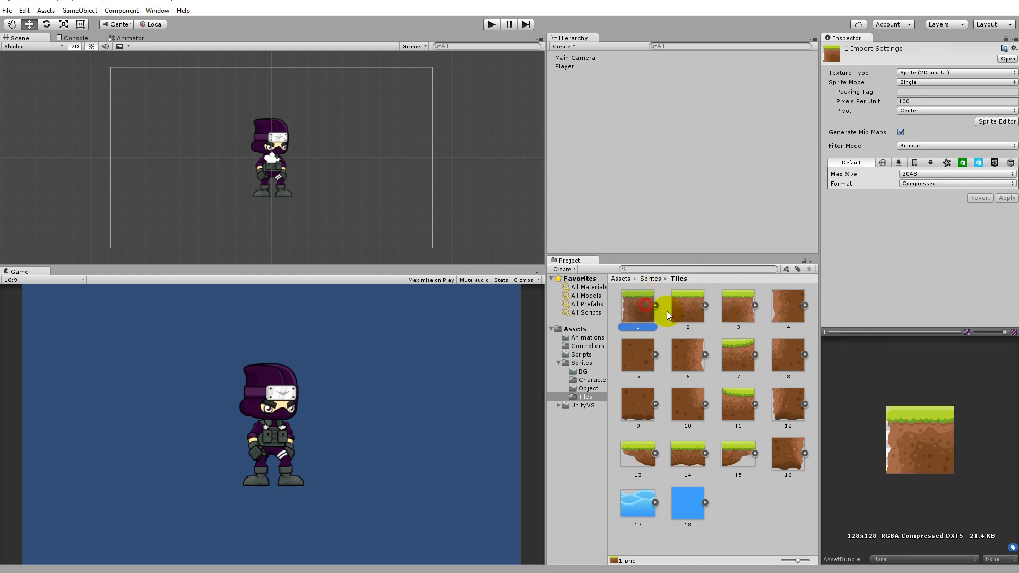
pyautogui.click(705, 305)
pyautogui.click(738, 307)
pyautogui.click(705, 305)
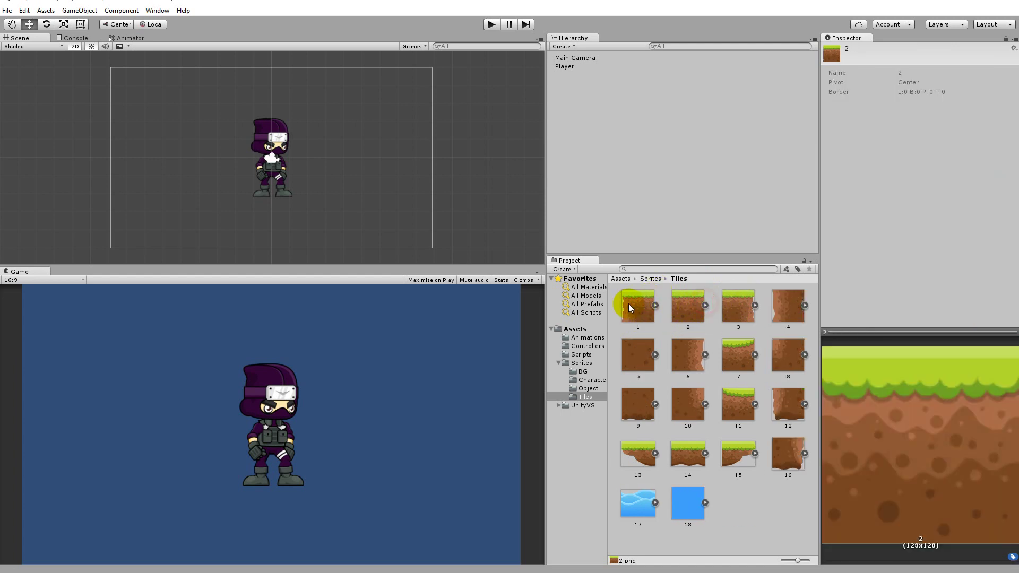
# Add tile sprites 1, 2 and 3 from the Tiles folder to the scene hierarchy as separate objects.
pyautogui.click(645, 310)
pyautogui.moveTo(643, 308); pyautogui.dragTo(643, 209)
pyautogui.moveTo(693, 301); pyautogui.dragTo(687, 208)
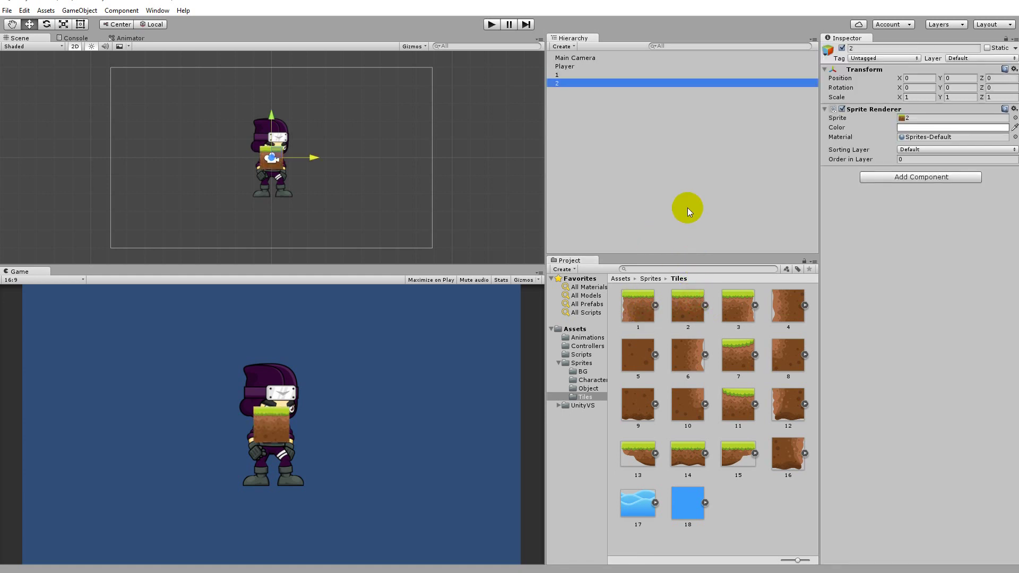
pyautogui.moveTo(731, 296); pyautogui.dragTo(734, 209)
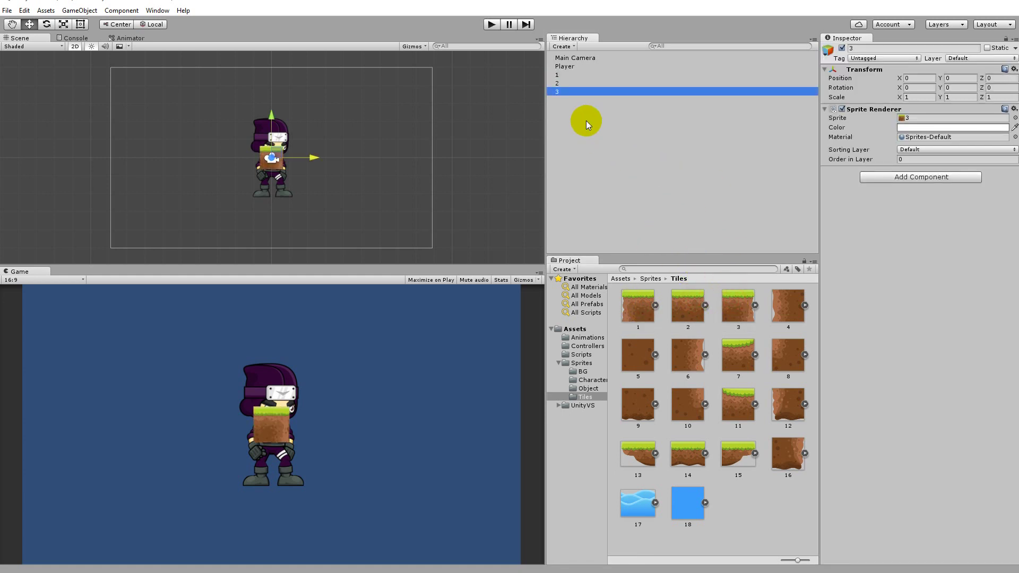
# Rename tile object 1 as LeftSide, object 2 as Filler and object 3 as RighSide.
pyautogui.click(574, 74)
pyautogui.click(574, 75)
pyautogui.write('LeftSide')
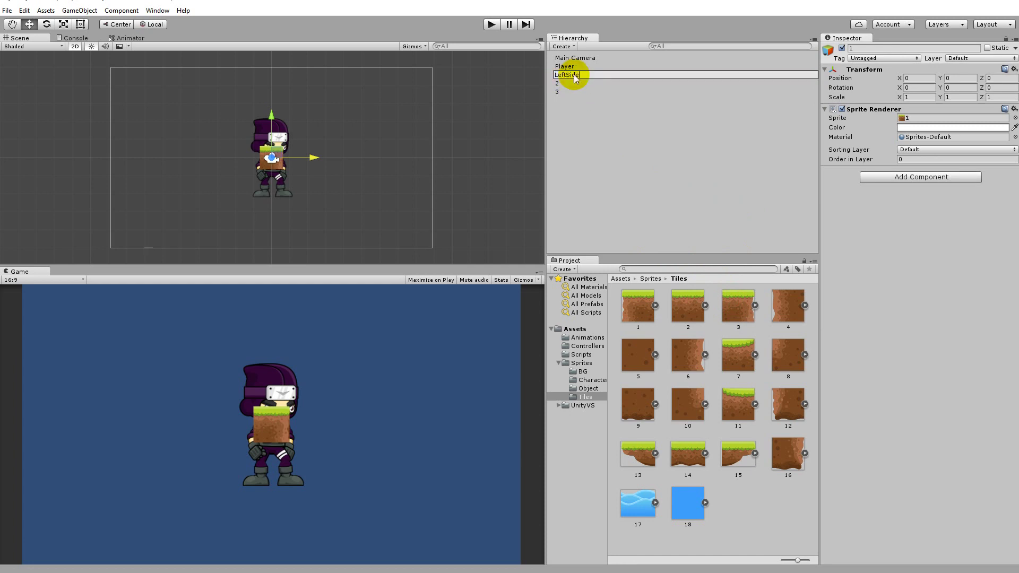
pyautogui.press('Return')
pyautogui.click(574, 82)
pyautogui.click(574, 82)
pyautogui.write('Filler')
pyautogui.press('Return')
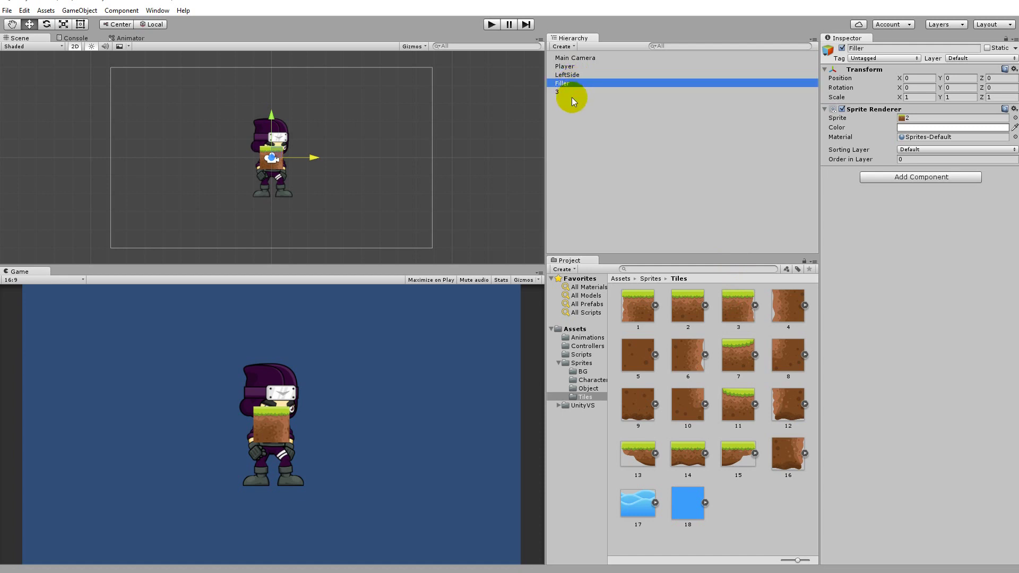
pyautogui.click(571, 91)
pyautogui.click(571, 91)
pyautogui.write('RighSide')
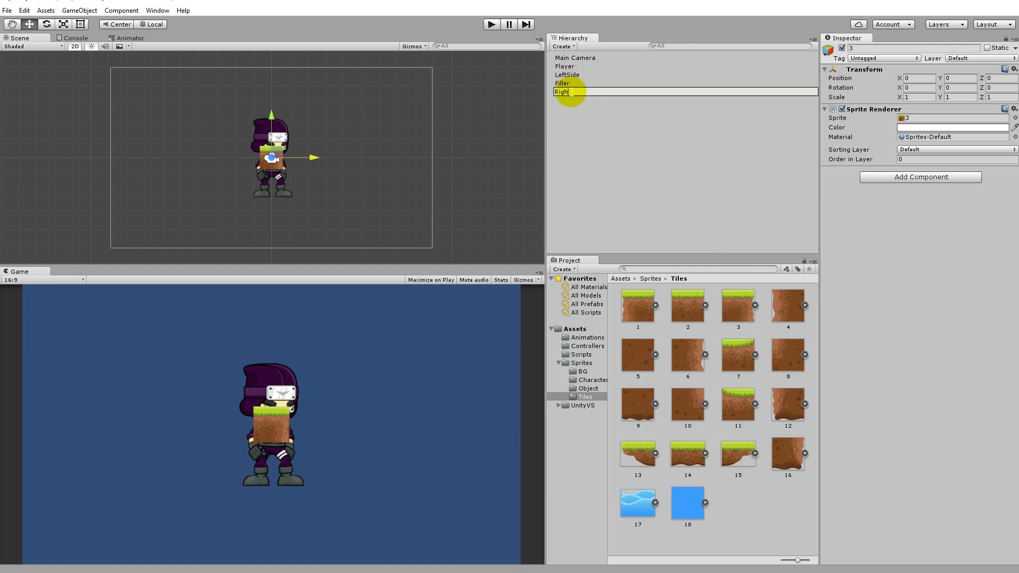
pyautogui.press('Return')
# Scale LeftSide, Filler and RighSide together to 2 on X, Y and Z, and lower them beneath the player to about Y -3.66.
pyautogui.click(571, 75)
pyautogui.click(572, 84)
pyautogui.click(575, 93)
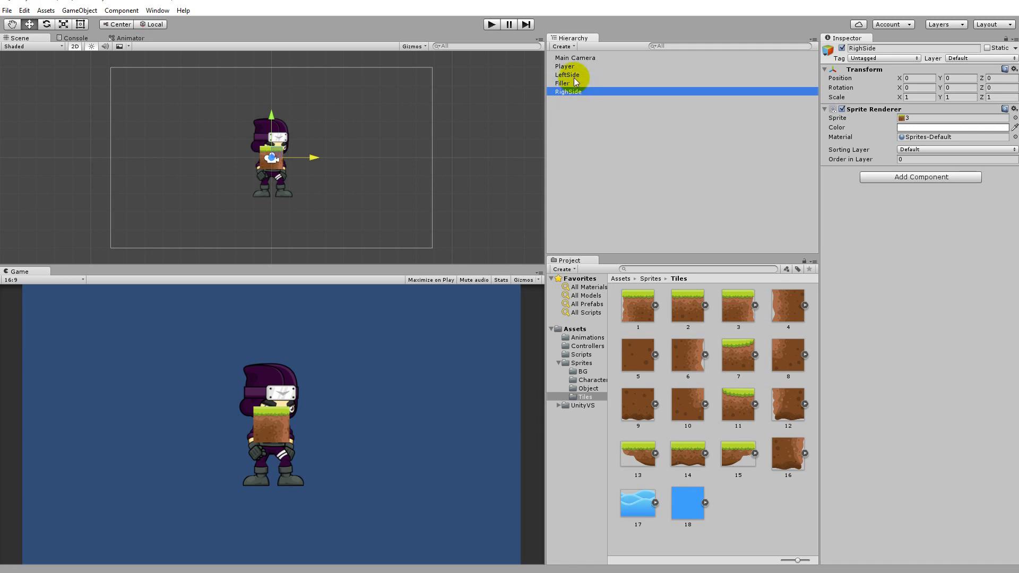
pyautogui.keyDown('shift'); pyautogui.click(573, 76); pyautogui.keyUp('shift')
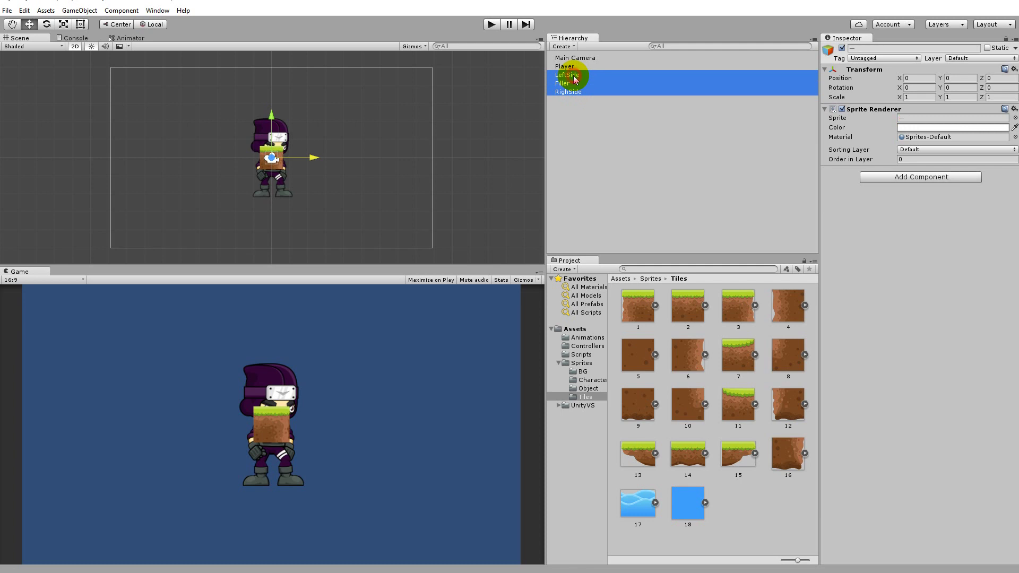
pyautogui.click(927, 97)
pyautogui.write('2')
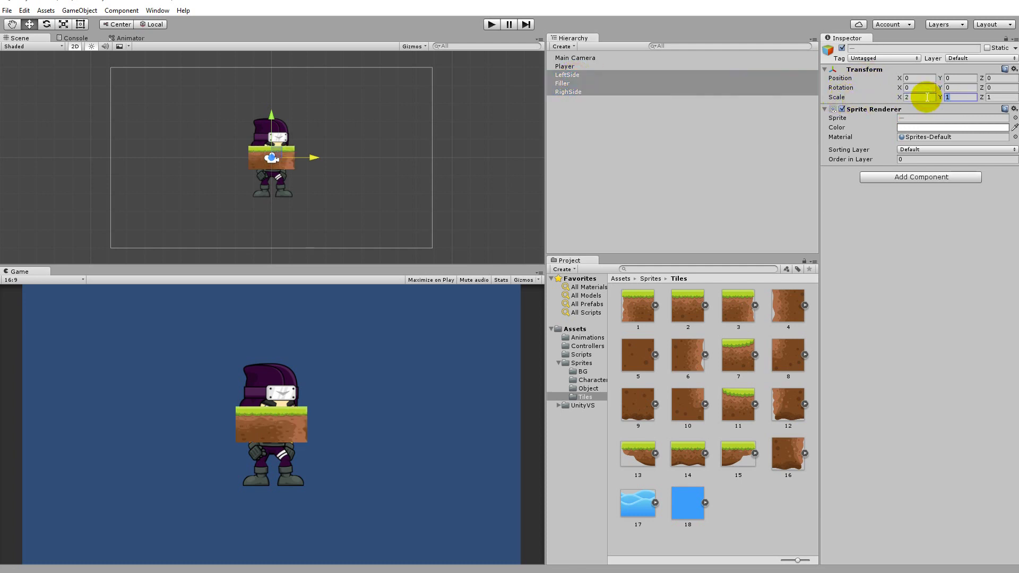
pyautogui.press('Tab')
pyautogui.write('2')
pyautogui.press('Tab')
pyautogui.write('2')
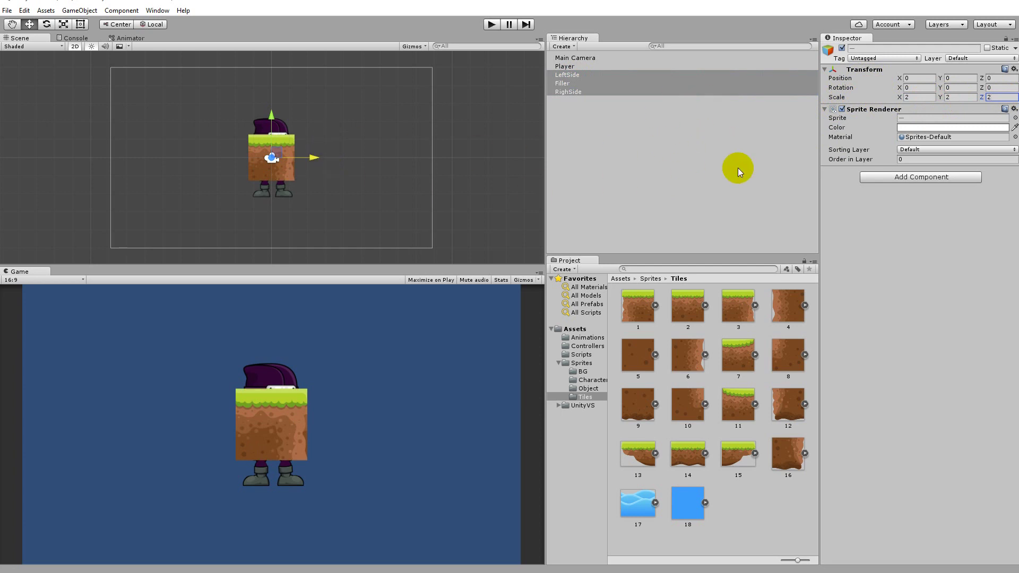
pyautogui.moveTo(265, 114); pyautogui.dragTo(310, 190)
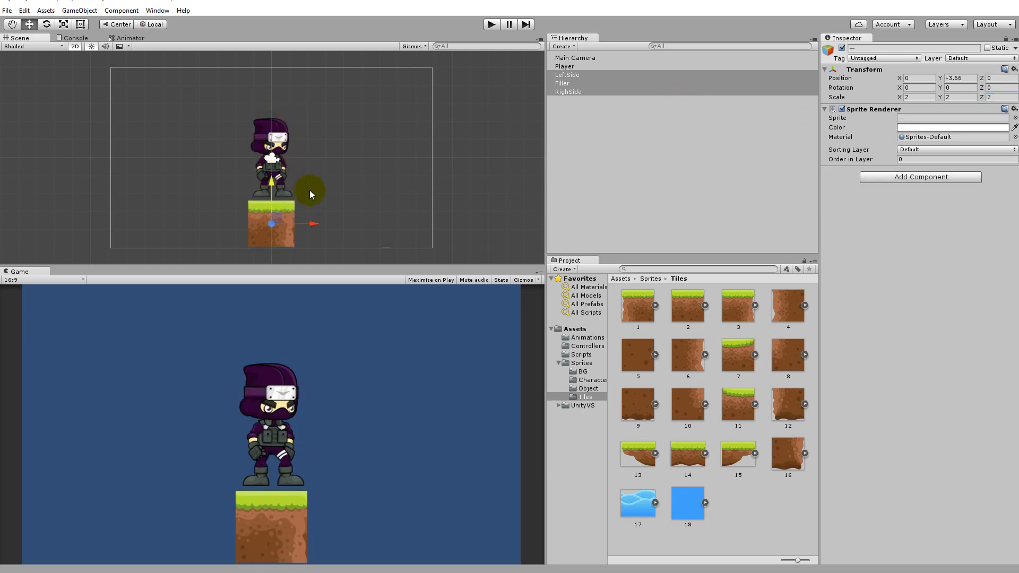
# Move the LeftSide tile to the lower-left corner of the camera frame, at about X -7.5, Y -3.84.
pyautogui.click(567, 75)
pyautogui.moveTo(312, 228); pyautogui.dragTo(173, 241)
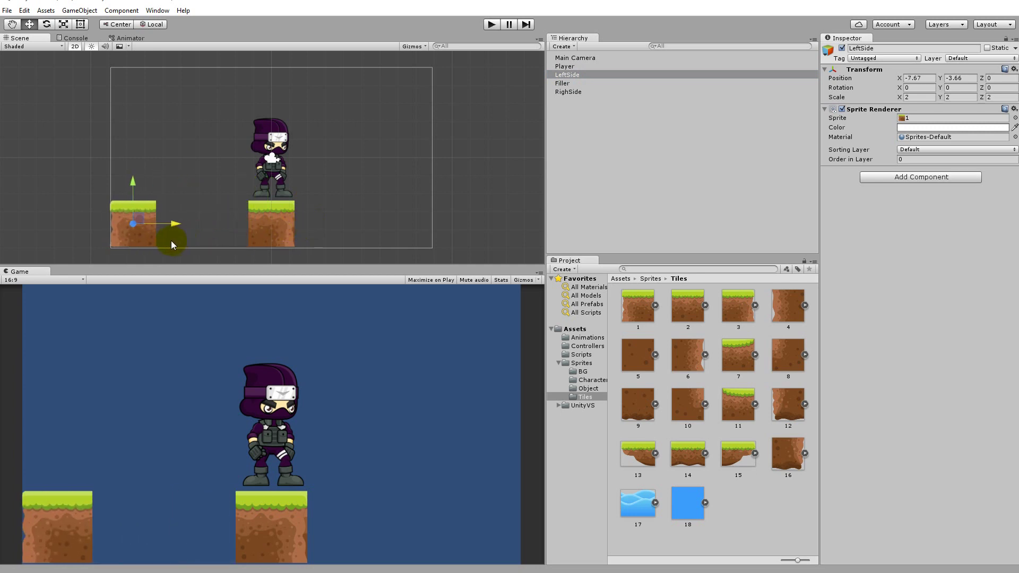
pyautogui.moveTo(139, 180); pyautogui.dragTo(138, 184)
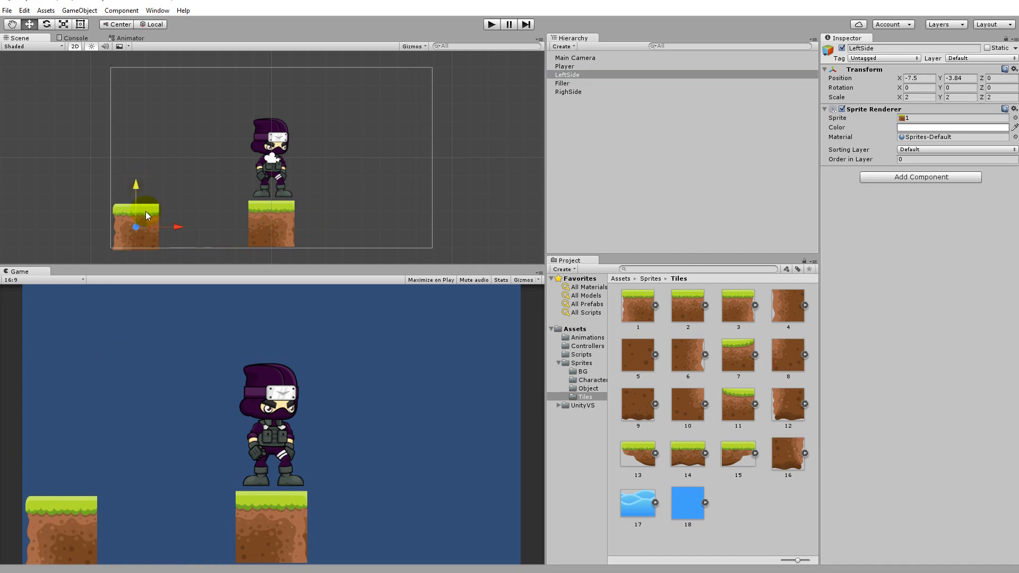
# Move the Filler tile against the right edge of LeftSide, at about X -4.96, Y -3.81.
pyautogui.press('f')
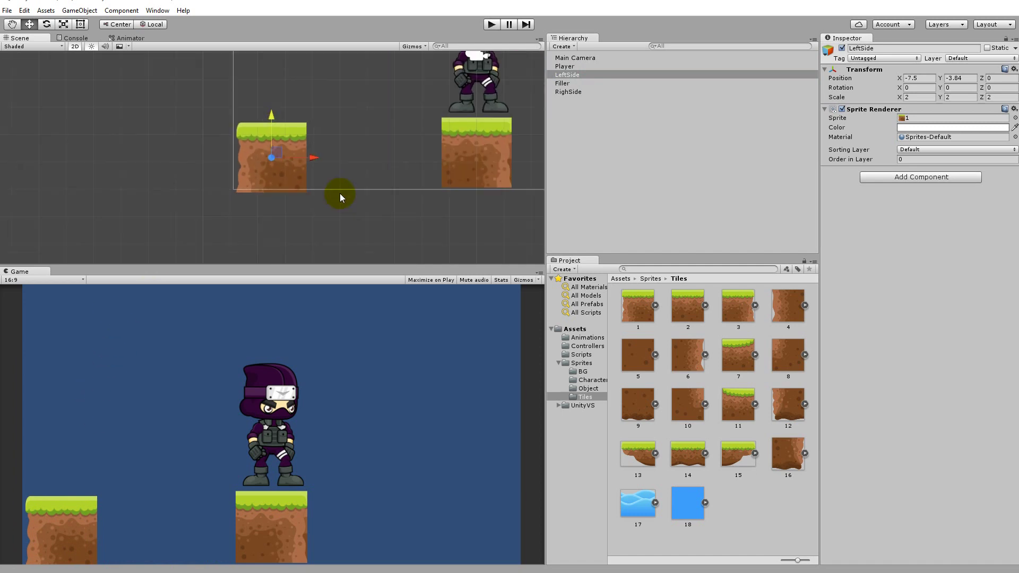
pyautogui.scroll(-1, 340, 197)
pyautogui.click(563, 83)
pyautogui.moveTo(480, 157); pyautogui.dragTo(376, 157)
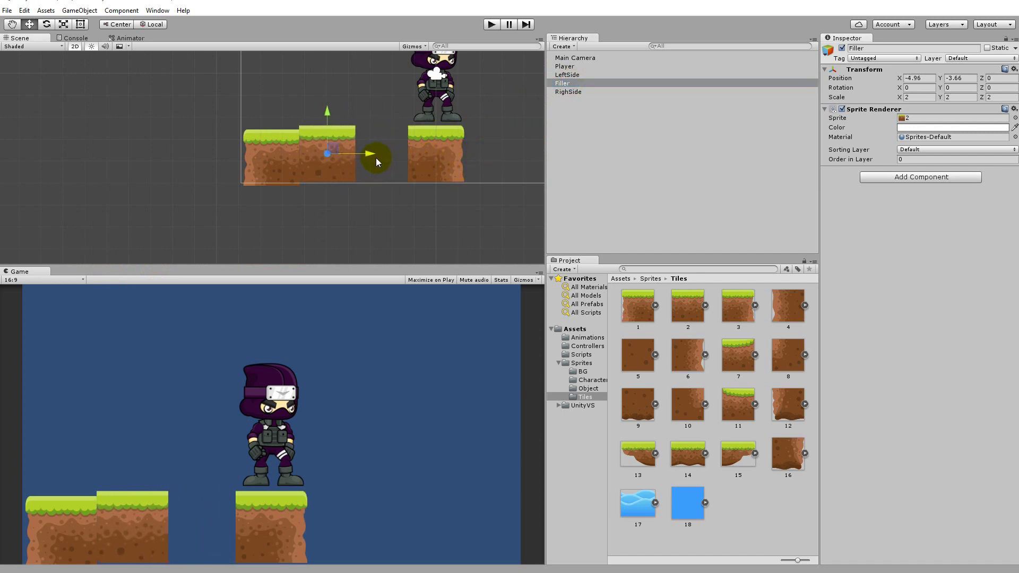
pyautogui.moveTo(328, 113); pyautogui.dragTo(330, 112)
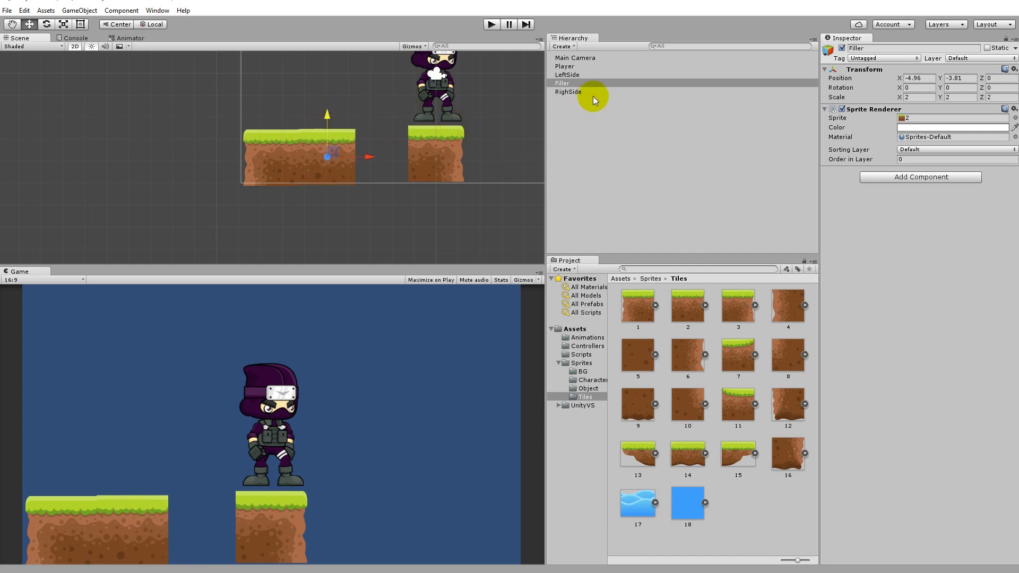
# Match Filler's Y position to LeftSide's by setting it to -3.84, and nudge it flush at about X -4.98.
pyautogui.click(564, 75)
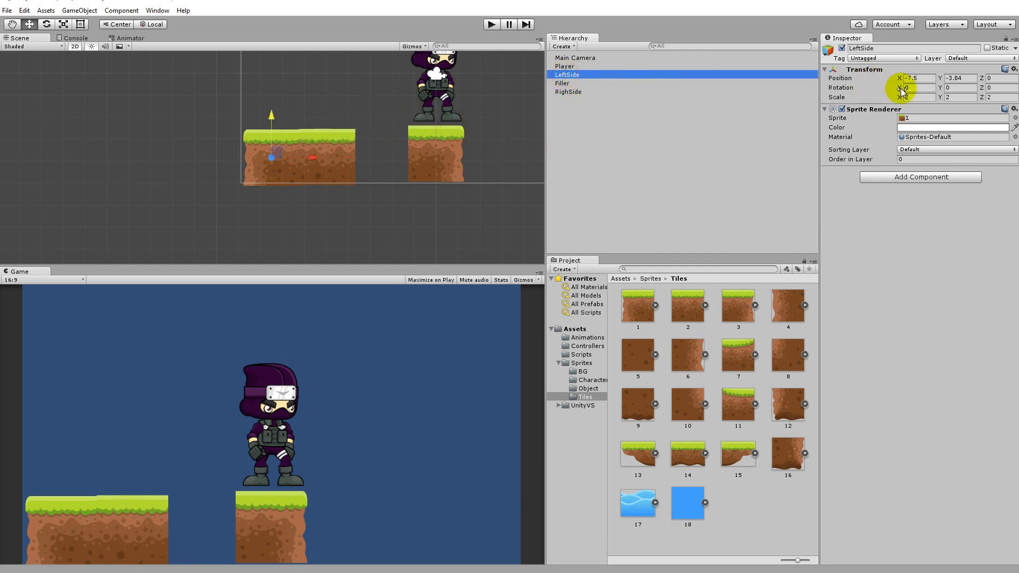
pyautogui.click(953, 78)
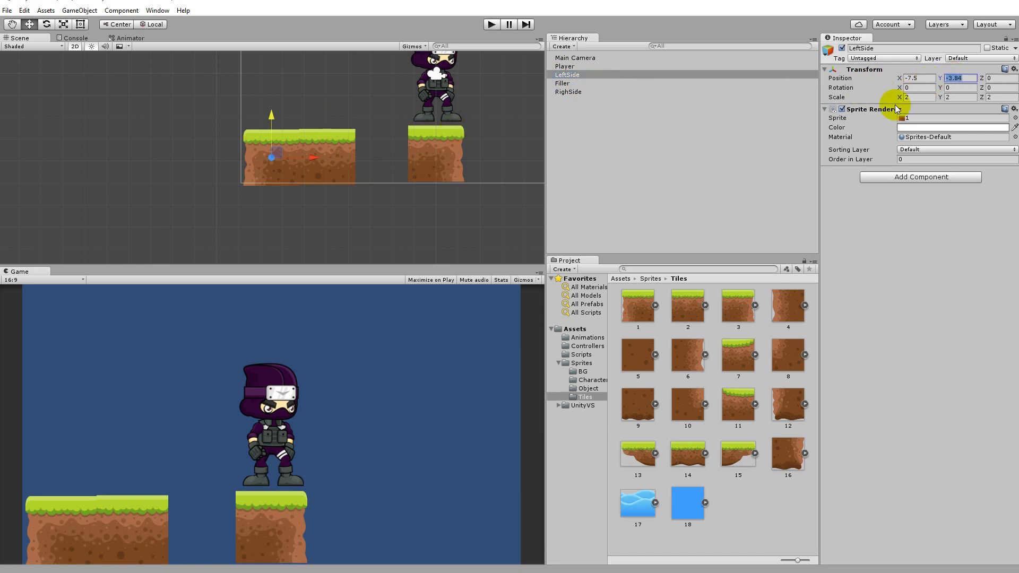
pyautogui.click(563, 84)
pyautogui.click(946, 78)
pyautogui.write('-3.84')
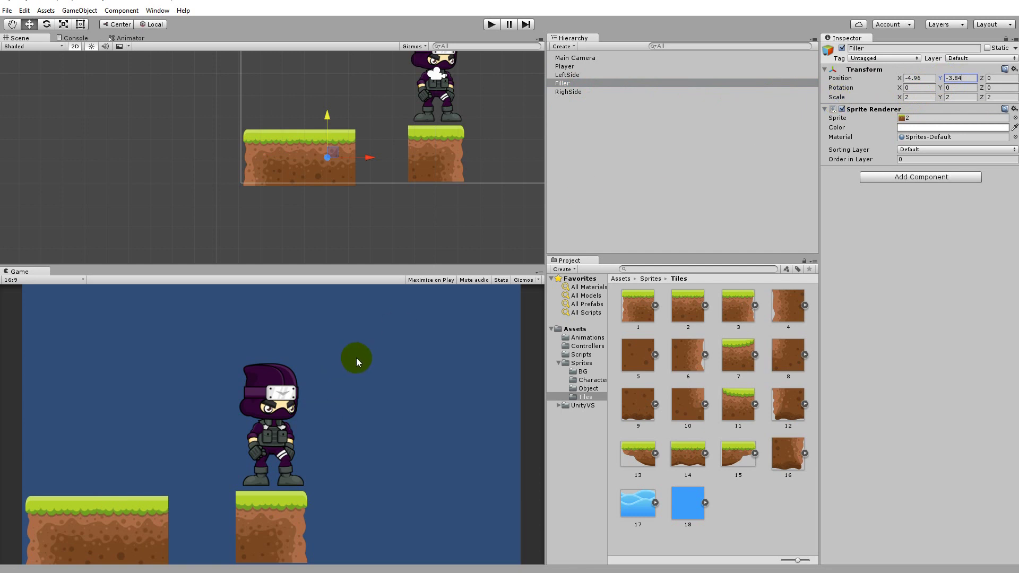
pyautogui.moveTo(371, 155); pyautogui.dragTo(366, 157)
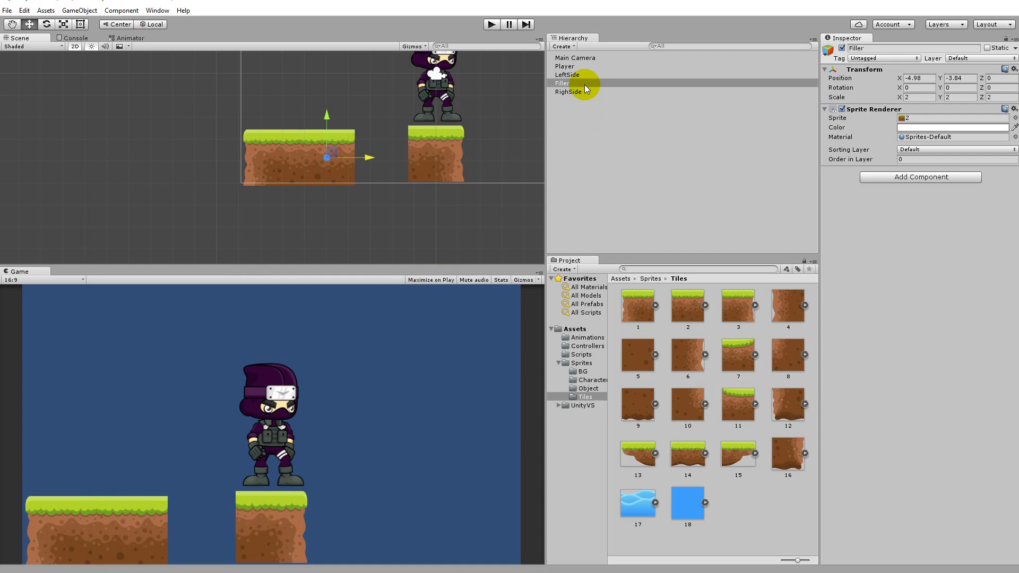
# Create an empty game object and name it BottomGround.
pyautogui.click(568, 47)
pyautogui.click(599, 59)
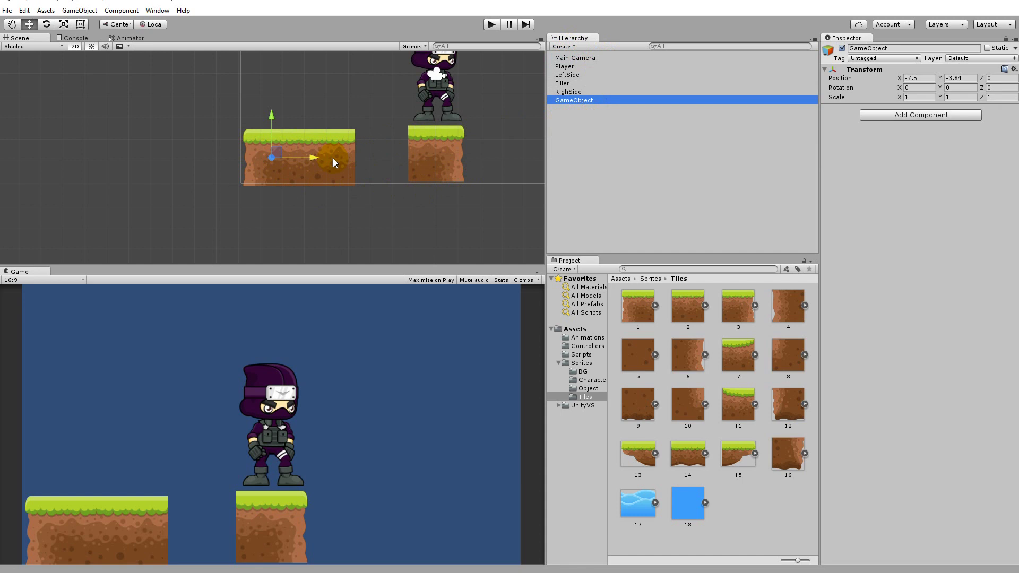
pyautogui.click(564, 94)
pyautogui.click(571, 105)
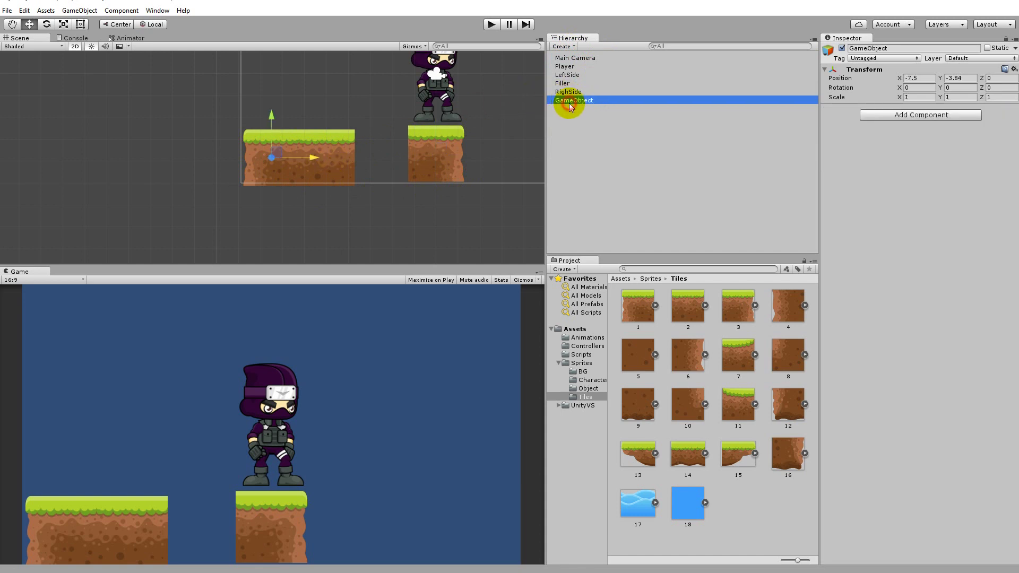
pyautogui.click(570, 104)
pyautogui.write('B')
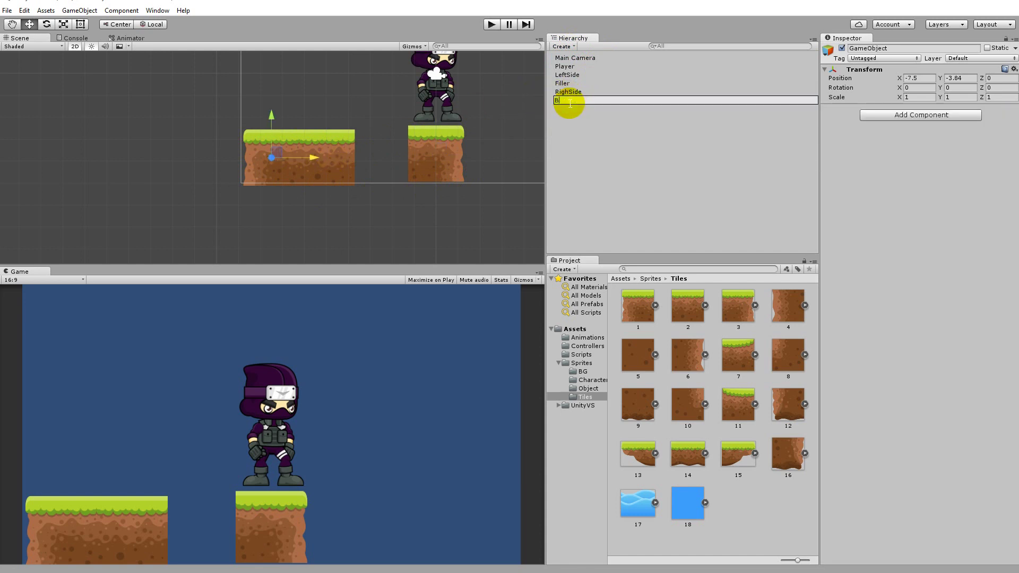
pyautogui.write('ottomGround')
pyautogui.press('Return')
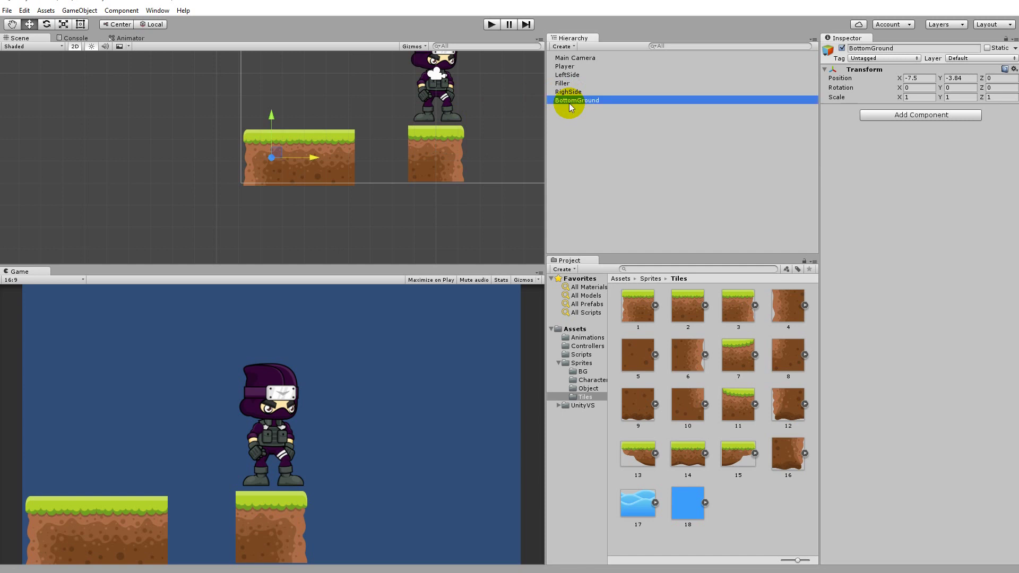
# Make LeftSide, Filler and RighSide children of BottomGround, placed below Player in the hierarchy.
pyautogui.moveTo(575, 91)
pyautogui.mouseDown()
pyautogui.moveTo(586, 98)
pyautogui.moveTo(575, 81)
pyautogui.mouseUp()
pyautogui.click(570, 92)
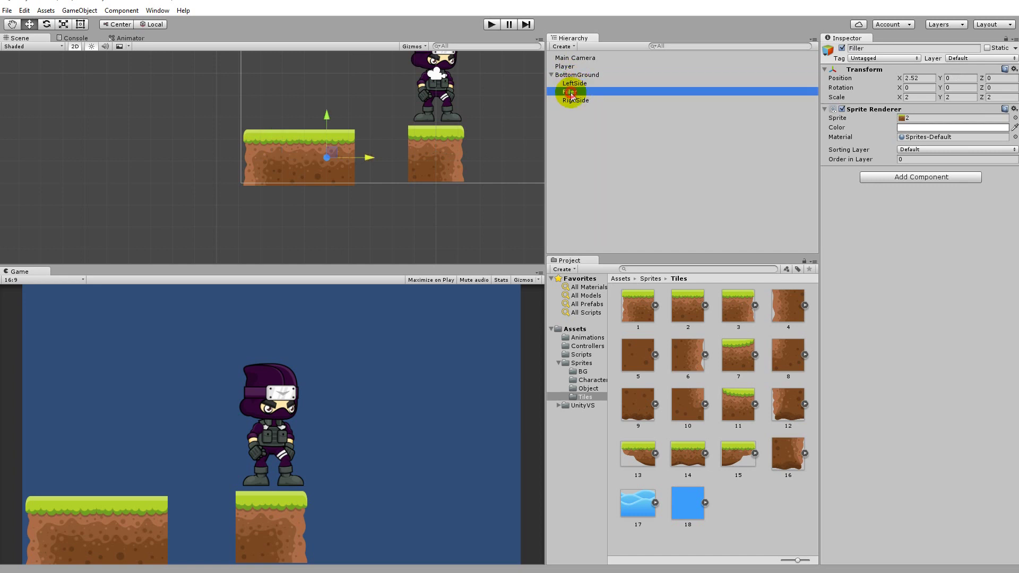
# Move the RighSide tile horizontally to the right edge of the camera frame, at about X 15.99.
pyautogui.scroll(-3, 450, 135)
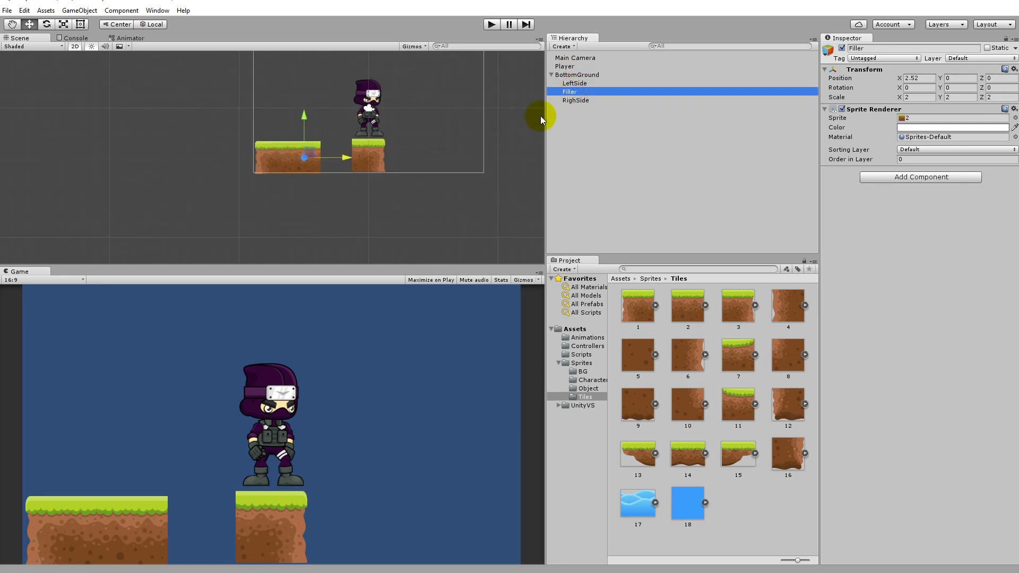
pyautogui.click(575, 100)
pyautogui.moveTo(441, 148); pyautogui.dragTo(519, 141)
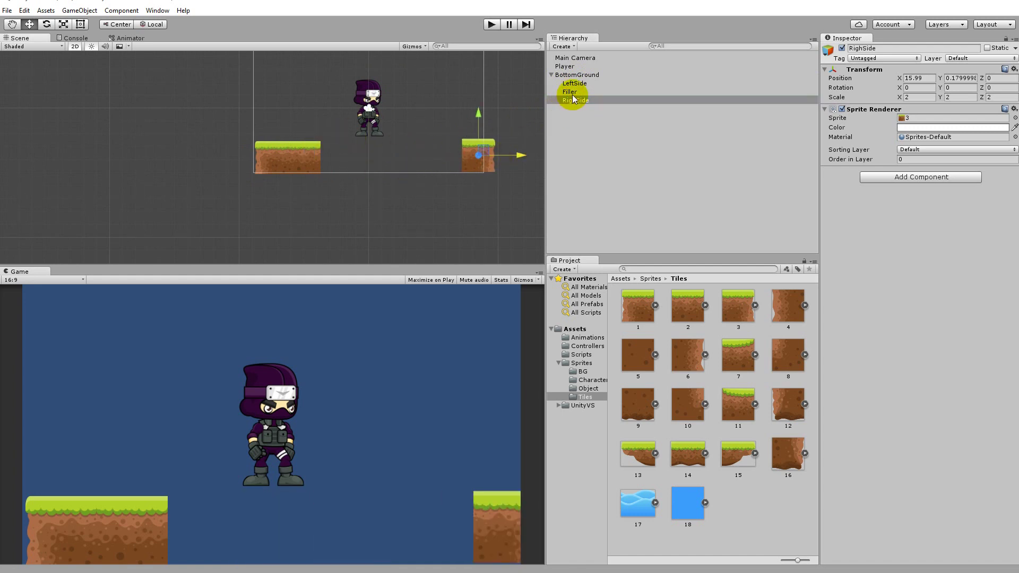
# Duplicate the Filler tile and place the copy directly to the right of the original, at about X 5.03.
pyautogui.click(569, 92)
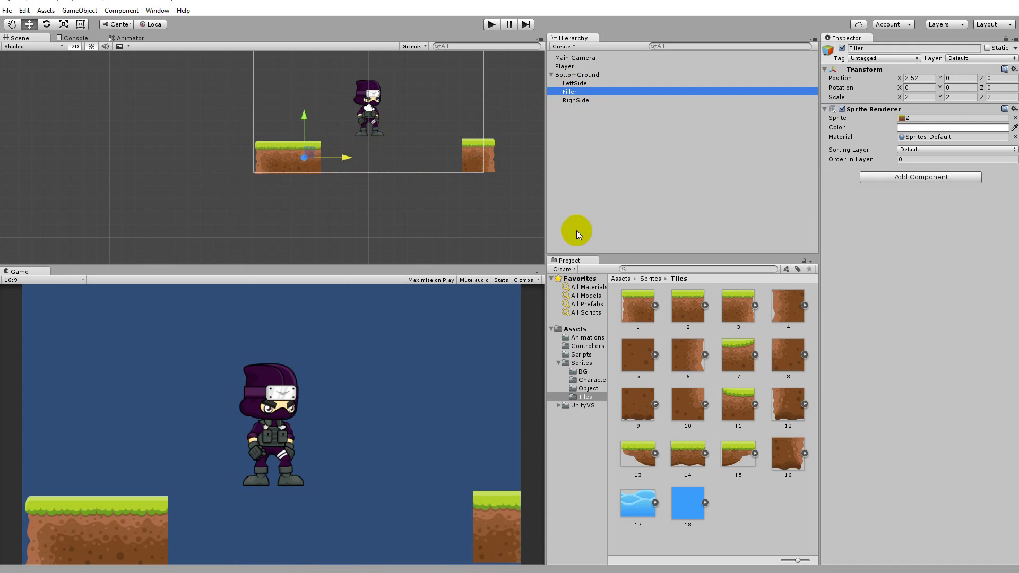
pyautogui.rightClick(568, 92)
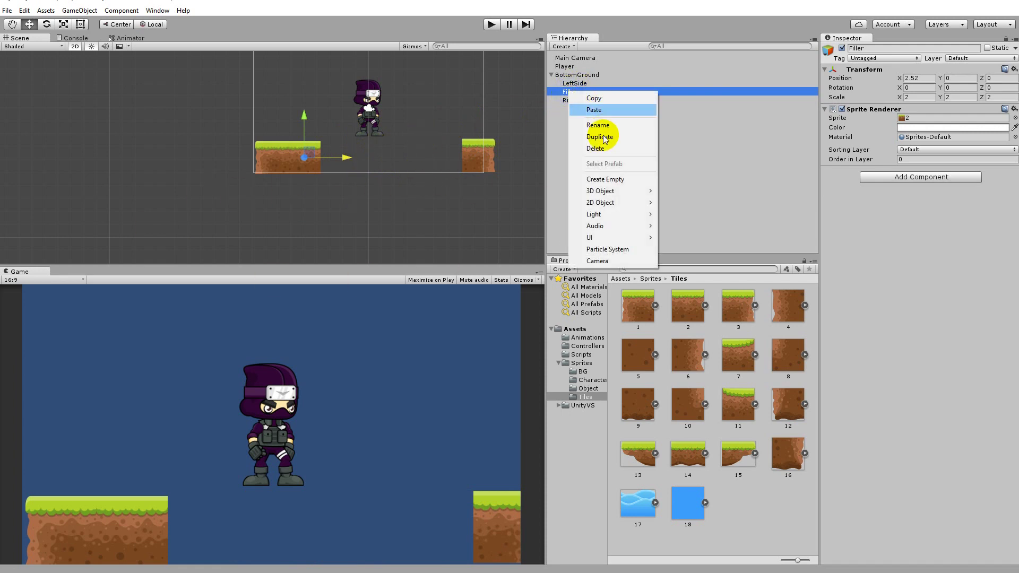
pyautogui.click(599, 137)
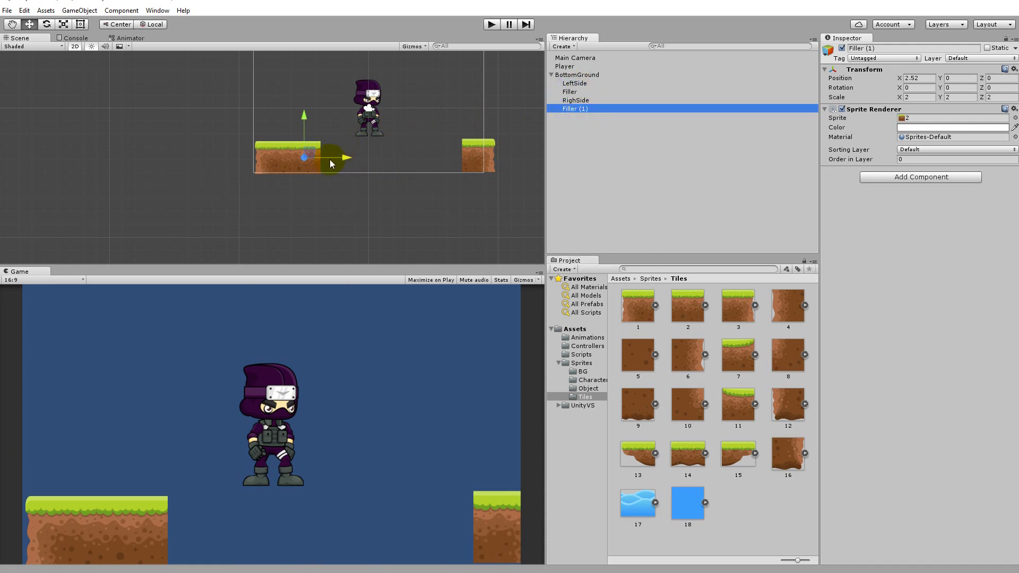
pyautogui.moveTo(342, 158); pyautogui.dragTo(372, 167)
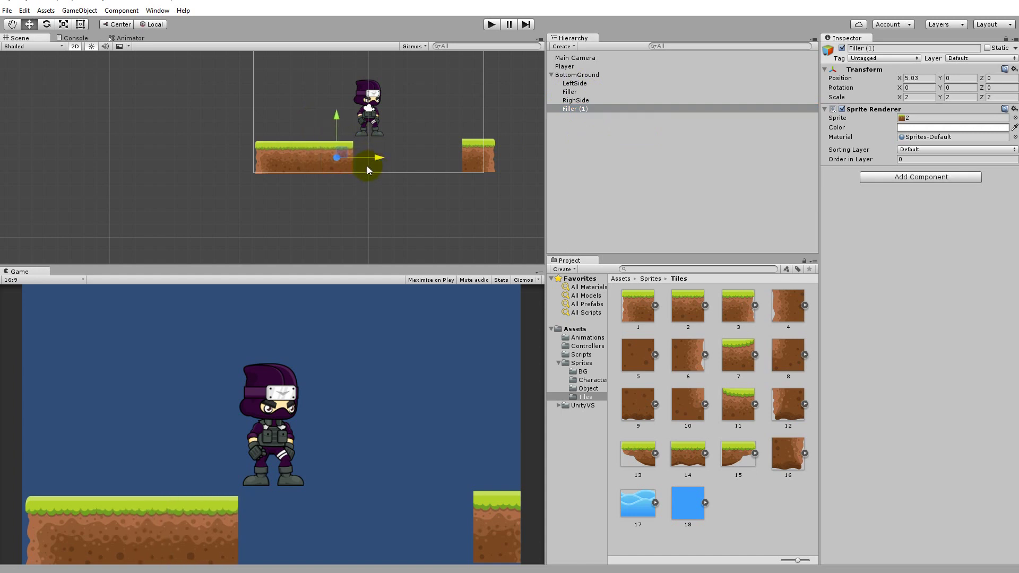
# Duplicate the filler tile three more times, placing the copies edge to edge at about X 7.58, 10.13 and 12.68.
pyautogui.rightClick(578, 109)
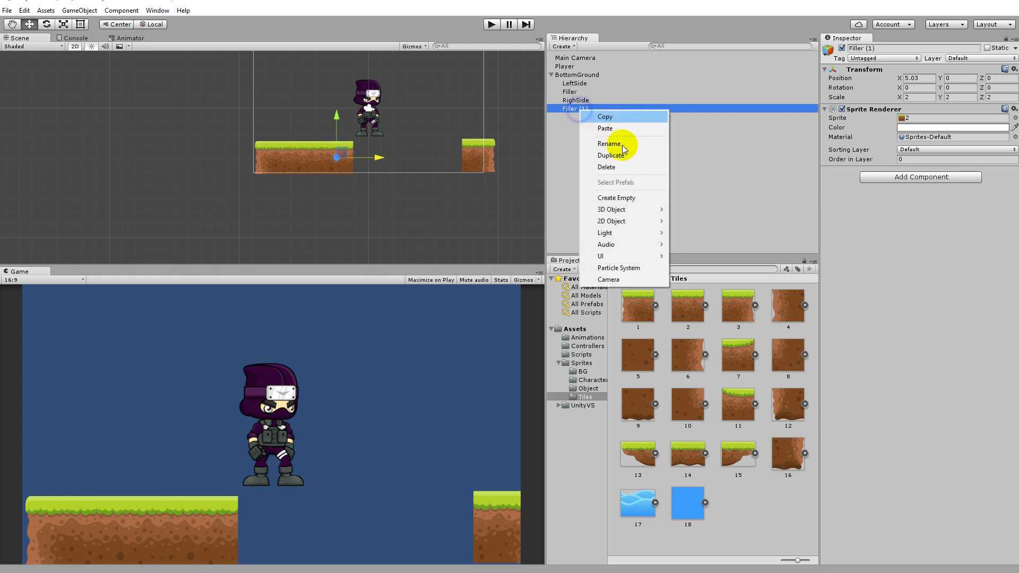
pyautogui.click(622, 155)
pyautogui.moveTo(380, 157); pyautogui.dragTo(412, 162)
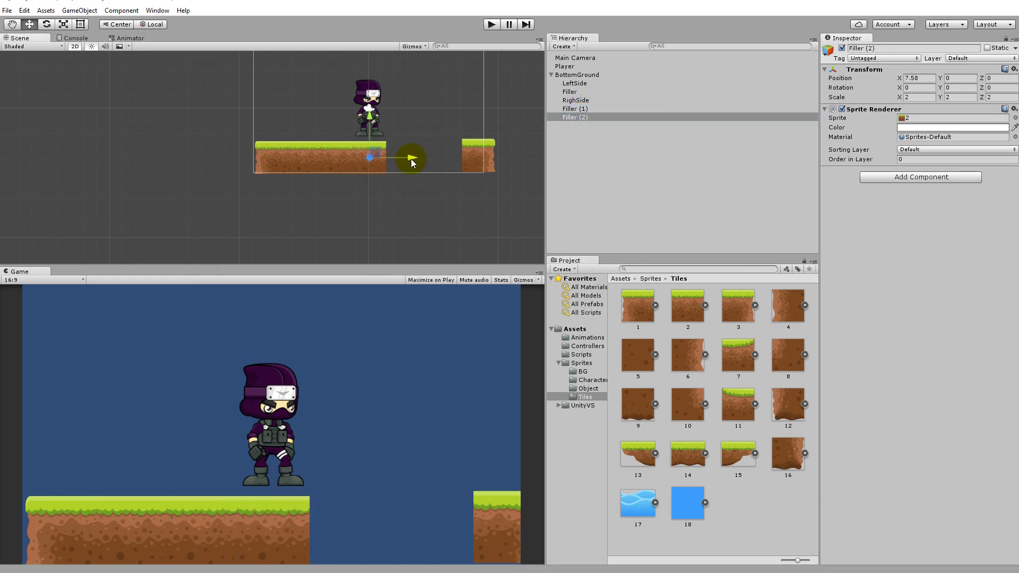
pyautogui.rightClick(578, 116)
pyautogui.click(635, 169)
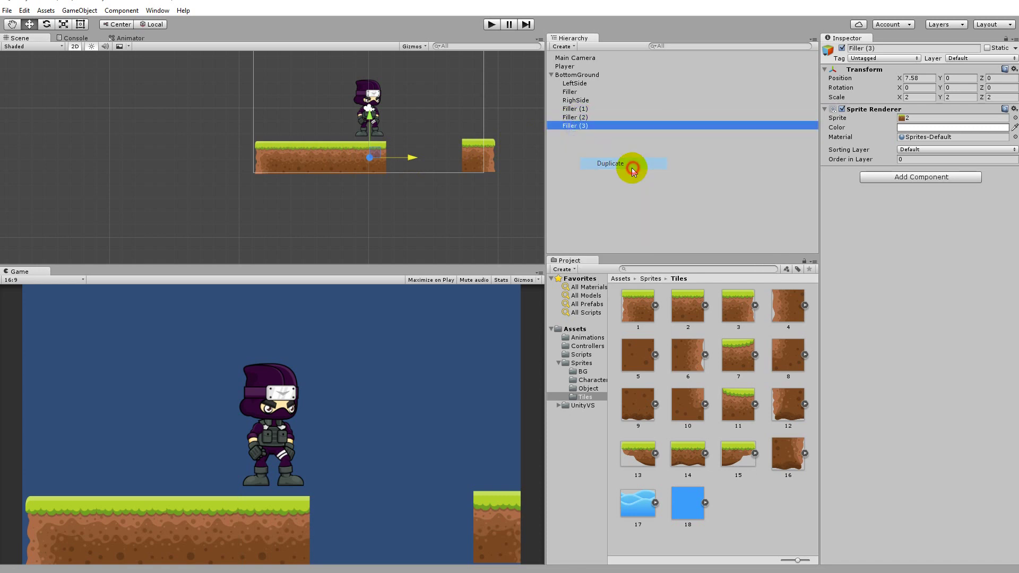
pyautogui.moveTo(404, 162); pyautogui.dragTo(443, 163)
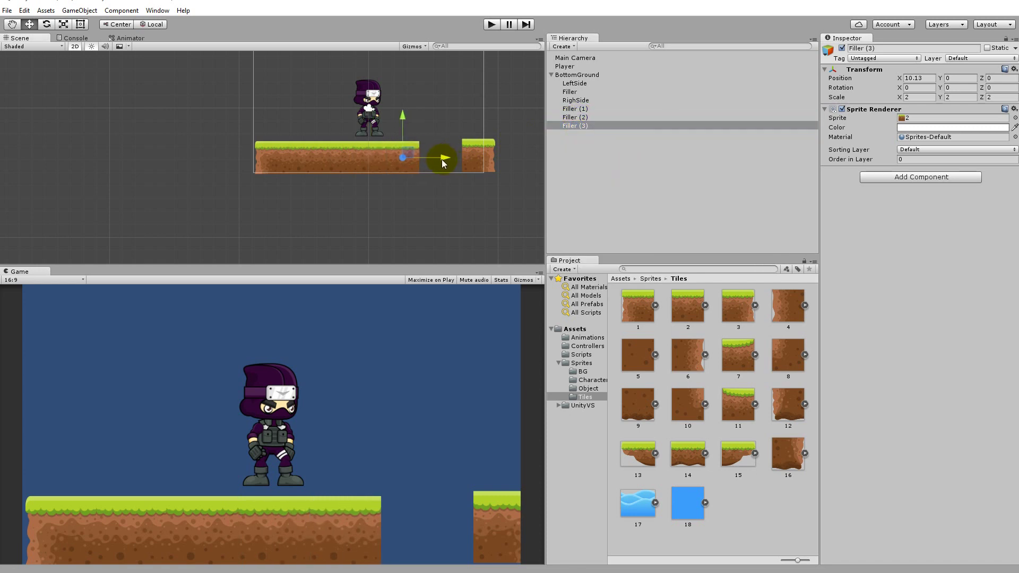
pyautogui.rightClick(572, 125)
pyautogui.click(617, 170)
pyautogui.moveTo(444, 158); pyautogui.dragTo(478, 155)
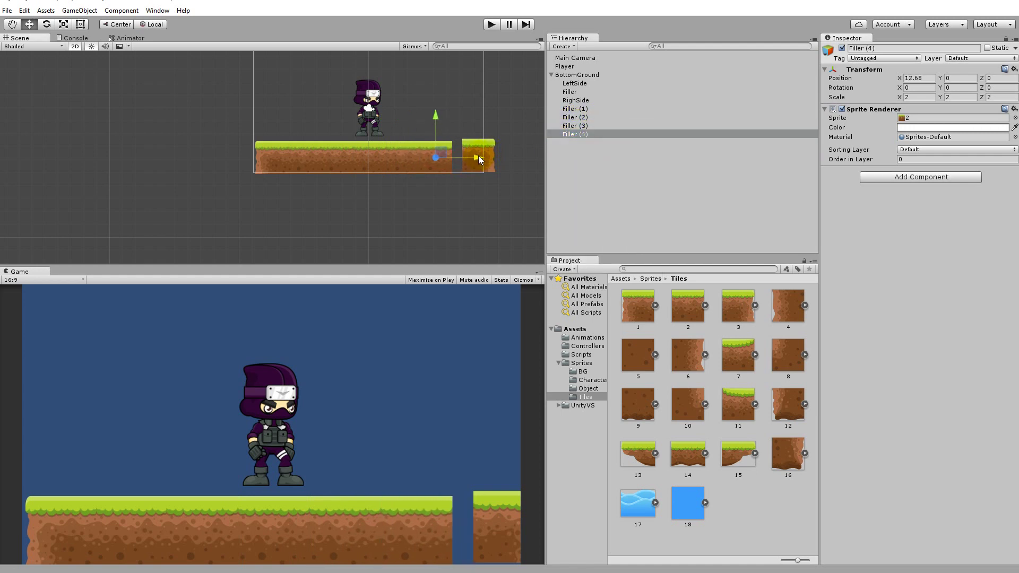
# Move the RighSide tile horizontally against the last filler tile, at about X 15.21.
pyautogui.click(582, 101)
pyautogui.moveTo(525, 156); pyautogui.dragTo(516, 153)
pyautogui.click(955, 81)
pyautogui.write('-3.84')
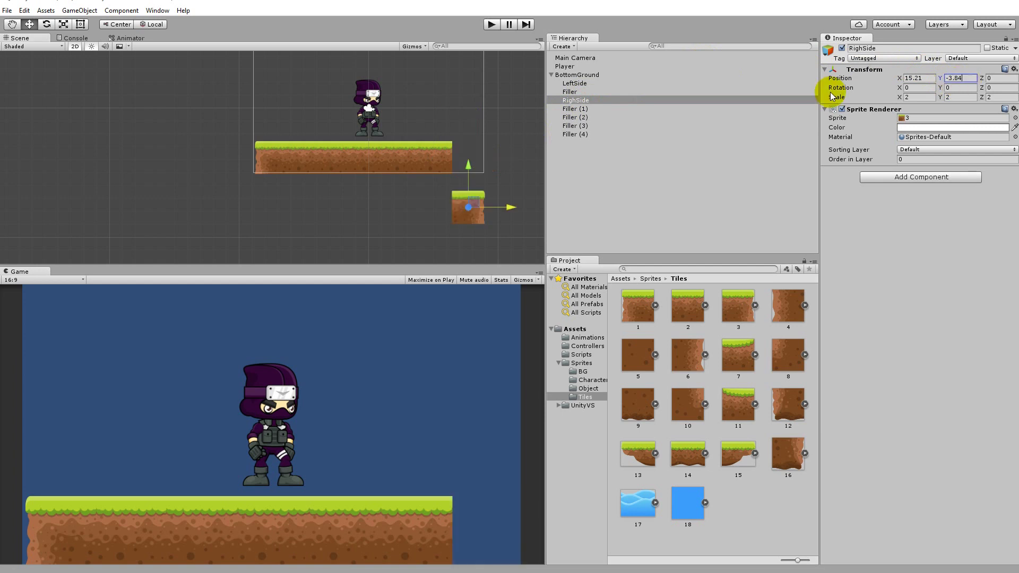
pyautogui.press('Escape')
# Check the Y position of Filler (1), and set the RighSide tile's Y position to 0 to align it with the fillers.
pyautogui.click(578, 108)
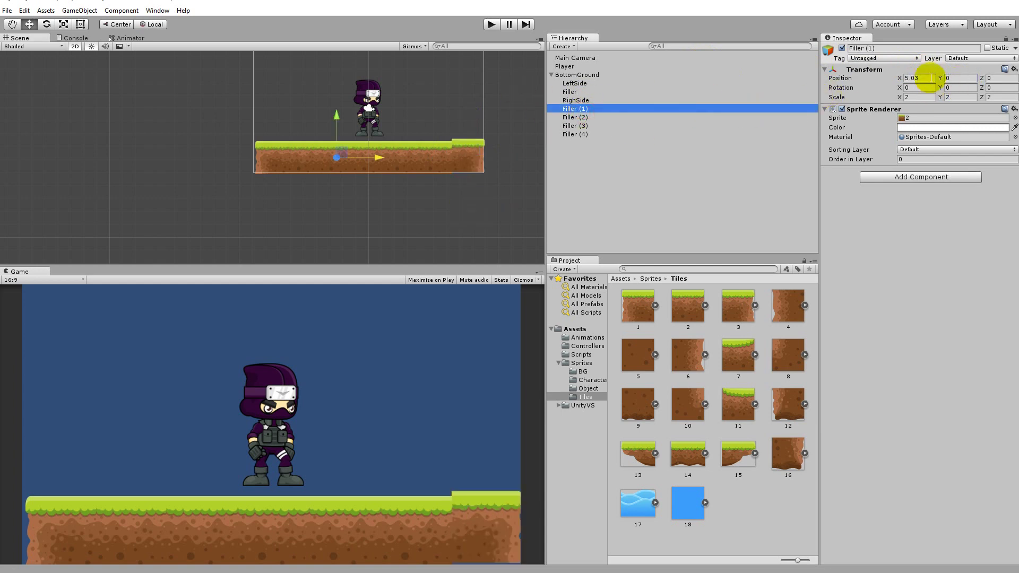
pyautogui.click(957, 80)
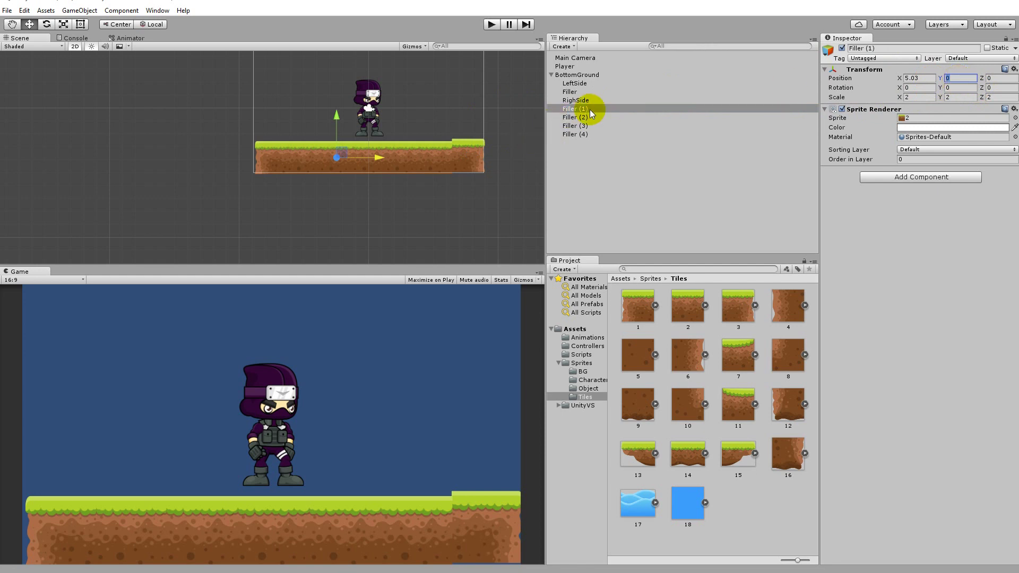
pyautogui.click(578, 101)
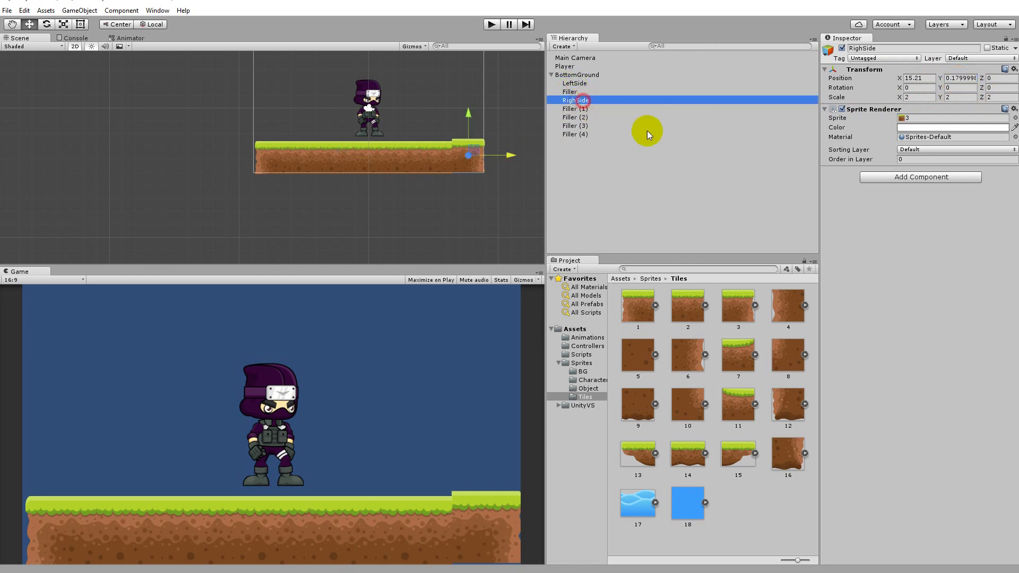
pyautogui.click(957, 86)
pyautogui.click(958, 78)
pyautogui.write('0')
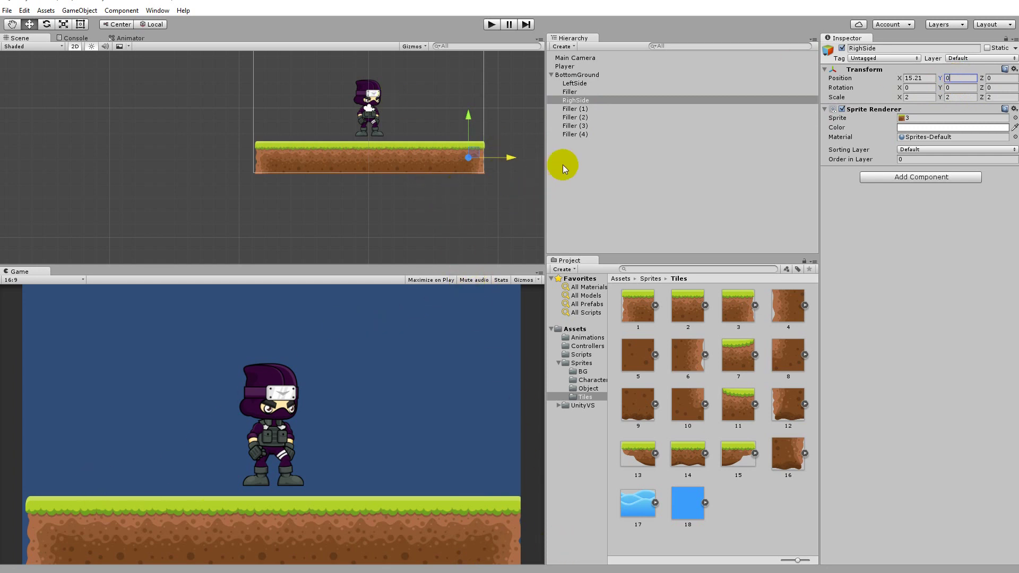
# Move the original Filler below RighSide in the hierarchy so that all filler tiles are listed together.
pyautogui.click(576, 109)
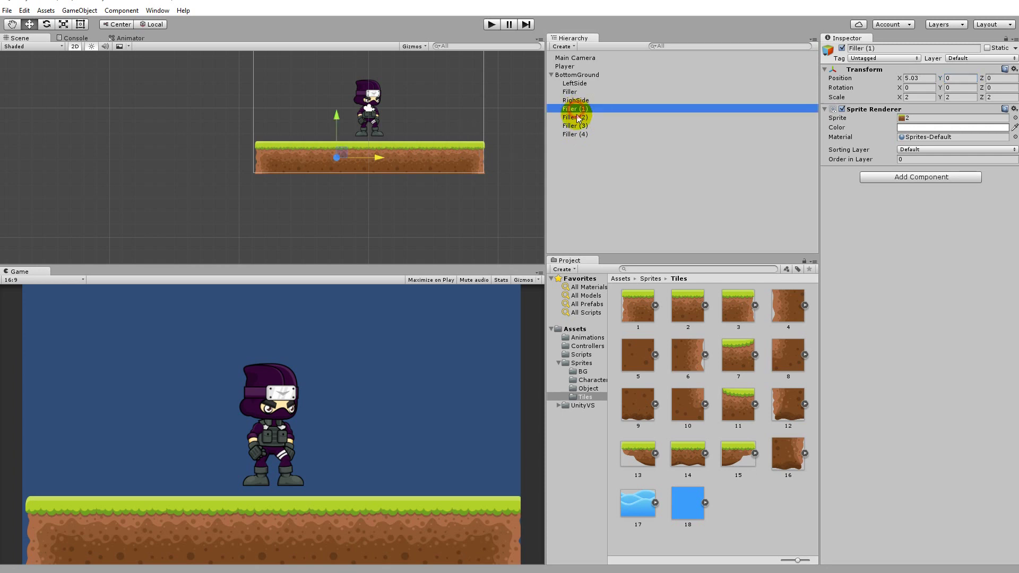
pyautogui.click(580, 134)
pyautogui.keyDown('shift'); pyautogui.click(570, 91); pyautogui.keyUp('shift')
pyautogui.moveTo(570, 92); pyautogui.dragTo(573, 104)
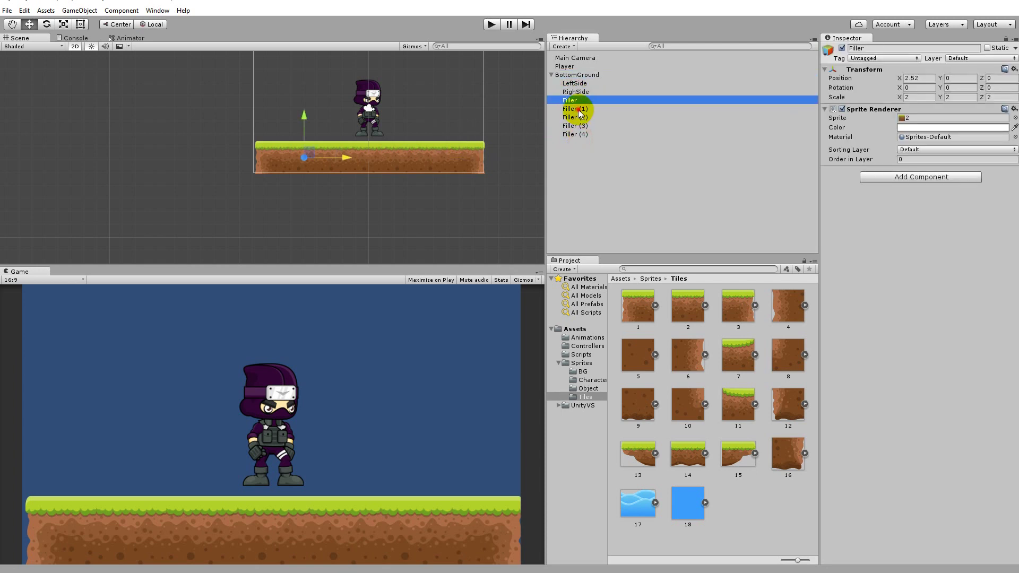
# Rename the tiles Filler (1), Filler (2), Filler (3) and Filler (4) to Filler.
pyautogui.click(574, 109)
pyautogui.press('End')
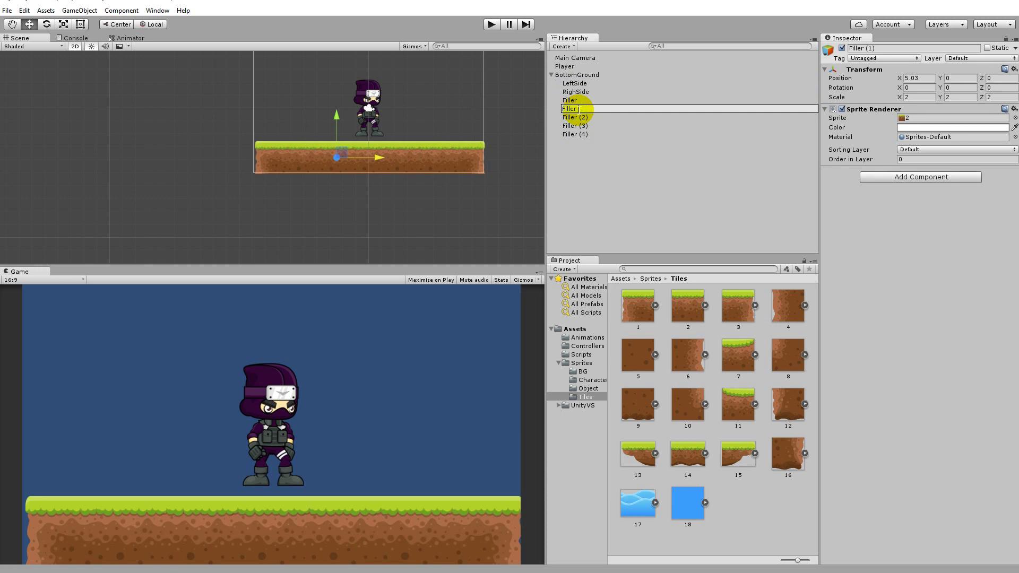
pyautogui.press('Return')
pyautogui.click(578, 117)
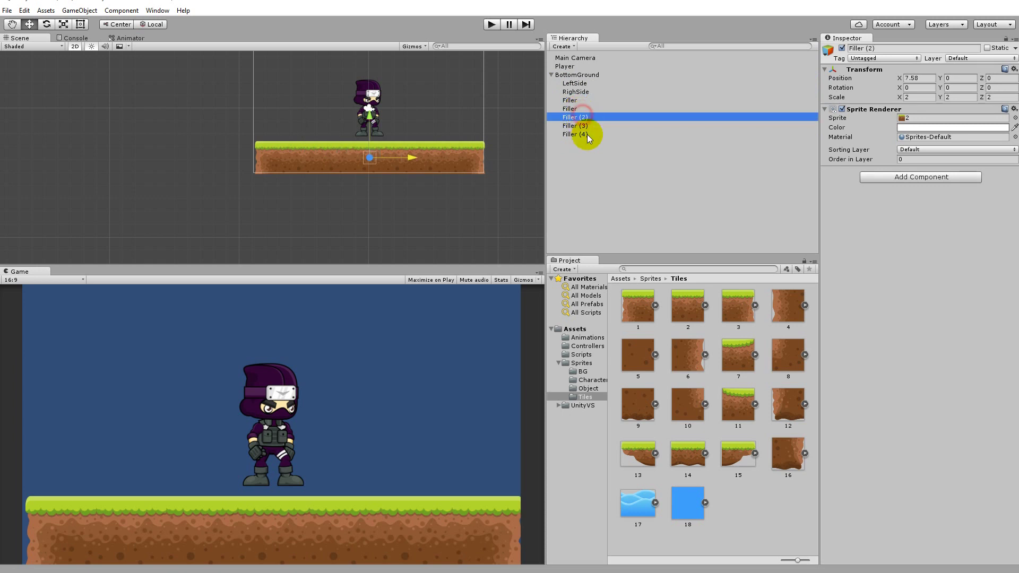
pyautogui.keyDown('shift'); pyautogui.click(587, 134); pyautogui.keyUp('shift')
pyautogui.click(892, 48)
pyautogui.write('F')
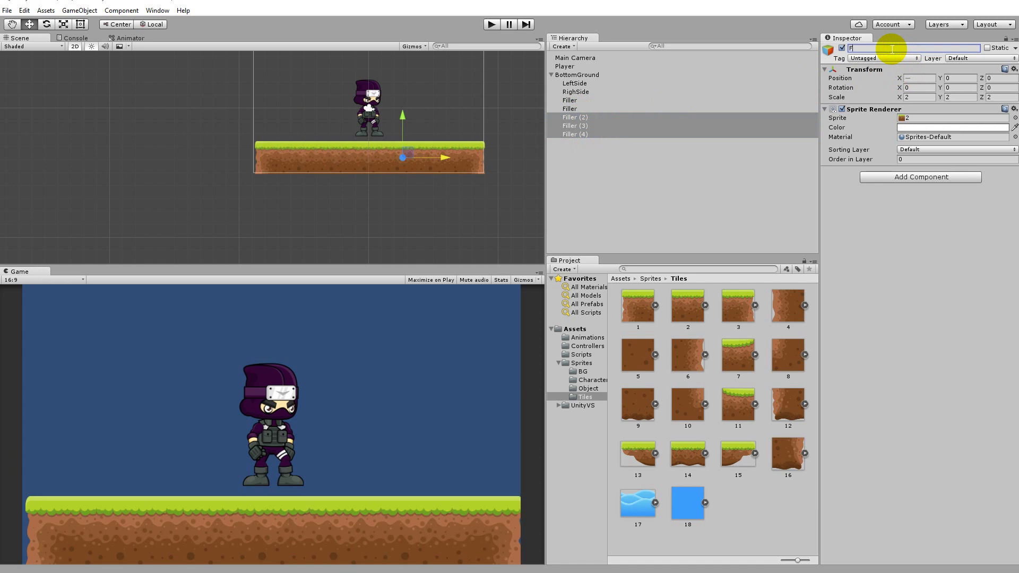
pyautogui.write('iller')
pyautogui.press('Return')
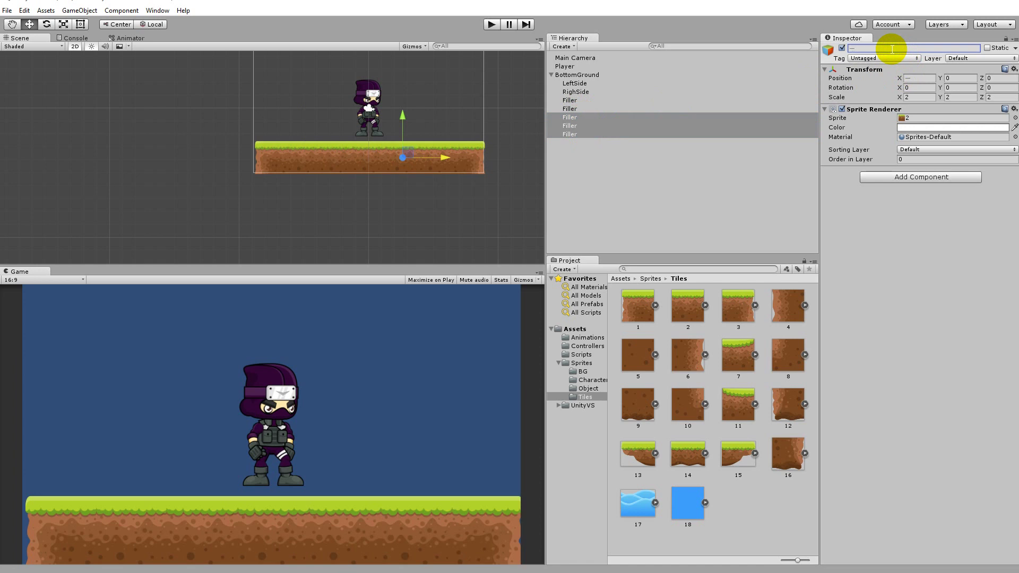
# Move RighSide below all the Filler tiles in the hierarchy, and go through the tiles from LeftSide to RighSide to check their order.
pyautogui.moveTo(579, 91); pyautogui.dragTo(580, 141)
pyautogui.click(572, 83)
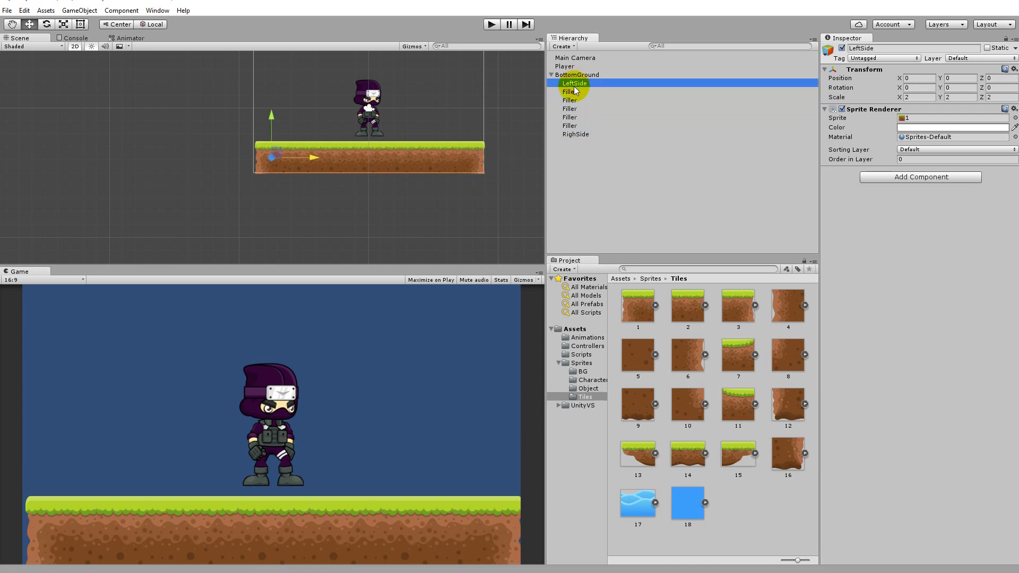
pyautogui.click(573, 93)
pyautogui.press('Down')
pyautogui.press('Down')
pyautogui.press('Down')
pyautogui.press('Down')
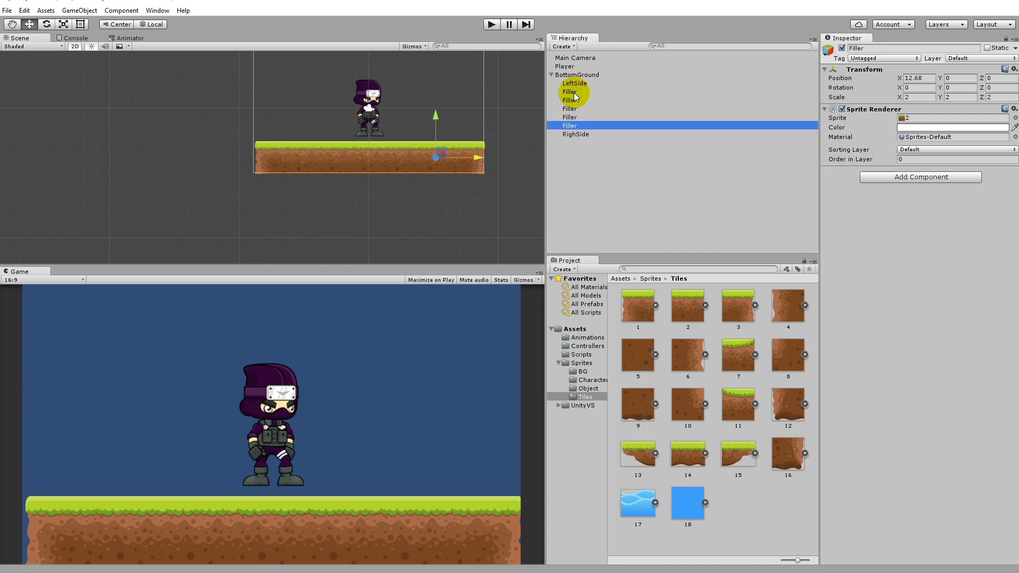
pyautogui.press('Down')
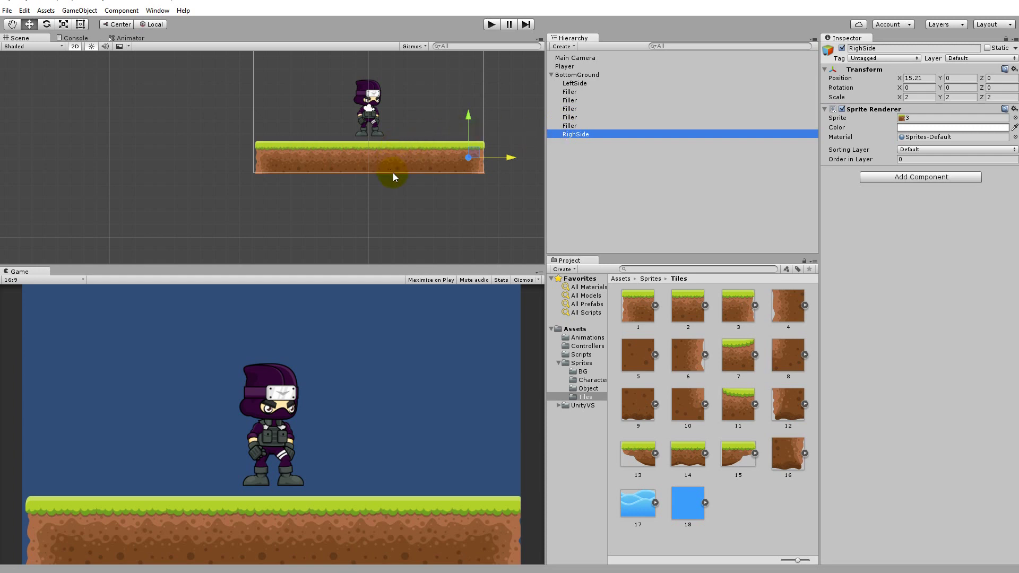
# Add the BG sprite from the Sprites/BG folder to the scene, and place it between Player and BottomGround in the hierarchy.
pyautogui.scroll(-3, 475, 169)
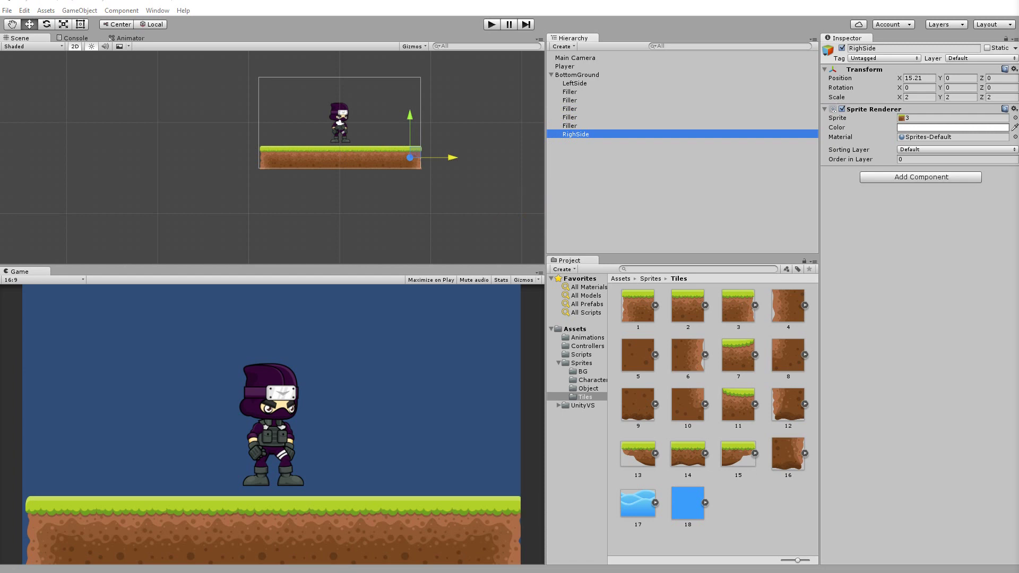
pyautogui.click(583, 371)
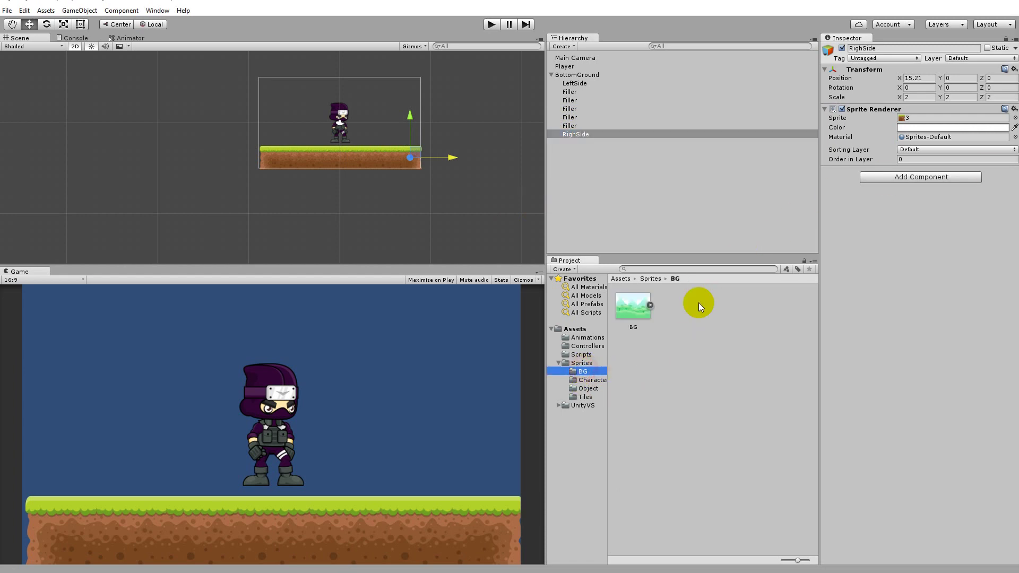
pyautogui.moveTo(638, 310); pyautogui.dragTo(610, 186)
pyautogui.moveTo(573, 140); pyautogui.dragTo(577, 72)
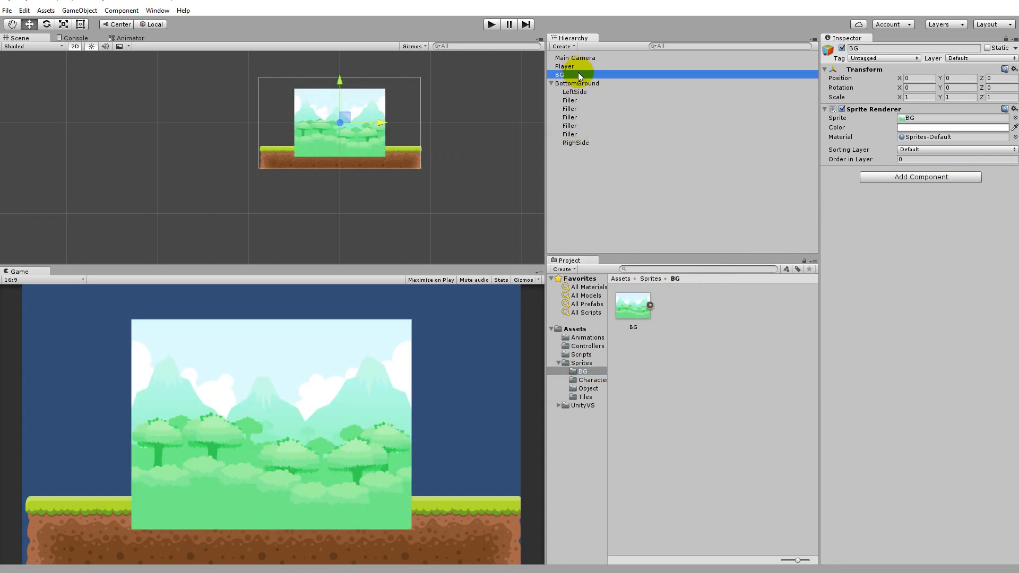
# Set the BG object's X and Y scale to 3.8.
pyautogui.scroll(-2, 343, 113)
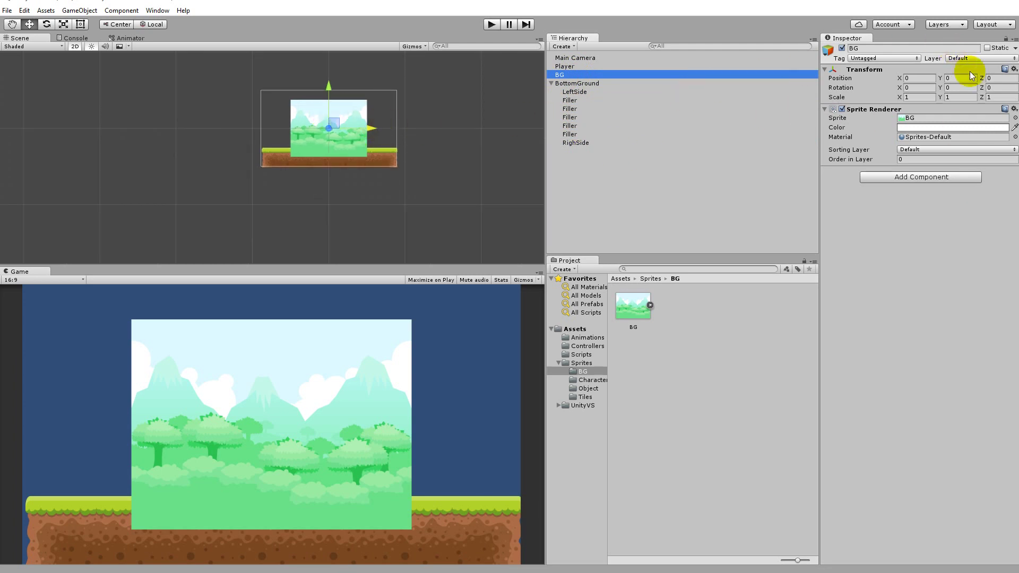
pyautogui.click(909, 97)
pyautogui.write('3')
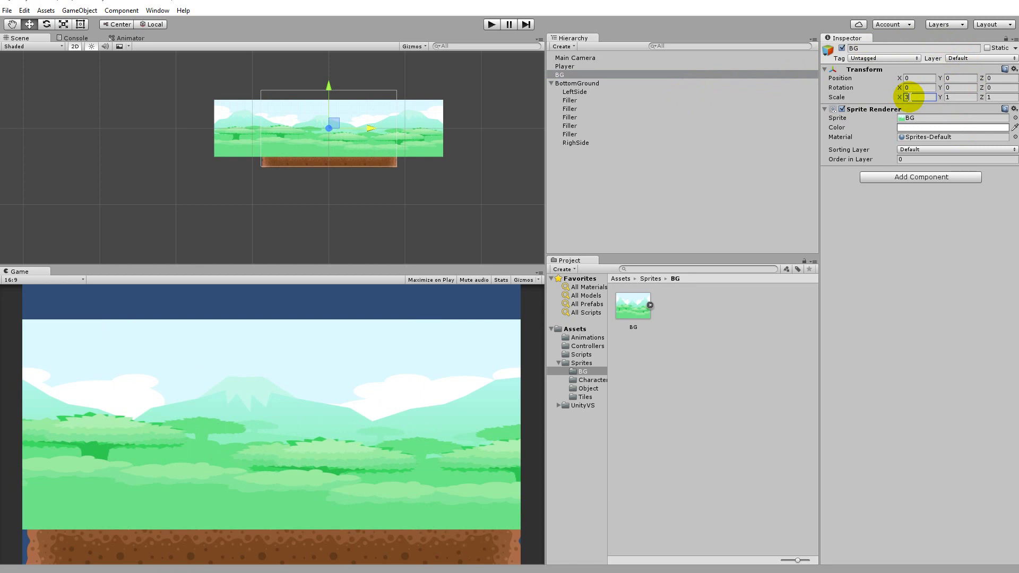
pyautogui.write('.8')
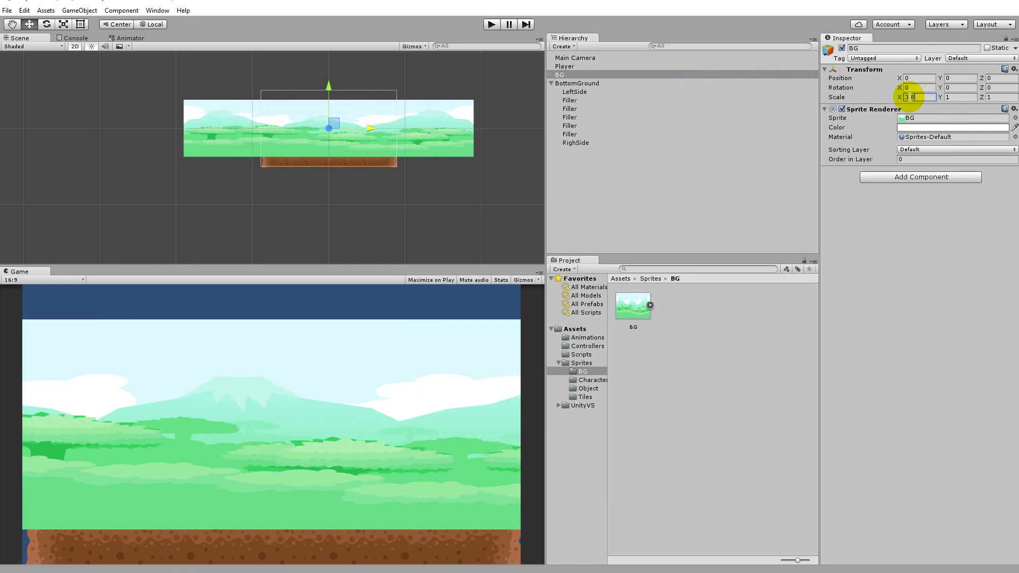
pyautogui.click(963, 97)
pyautogui.write('3.8')
pyautogui.scroll(-4, 403, 122)
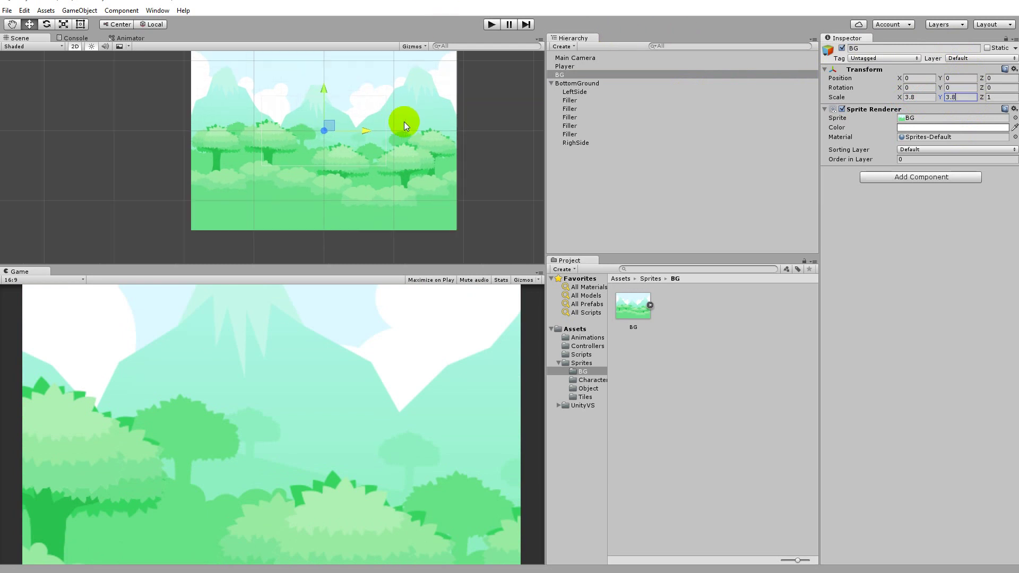
# Move the BG object straight up to about Y 9.4, bringing its lower edge close to the bottom of the camera frame.
pyautogui.moveTo(298, 100); pyautogui.dragTo(298, 73)
pyautogui.press('f')
pyautogui.scroll(-2, 270, 206)
pyautogui.scroll(2, 270, 206)
pyautogui.scroll(2, 282, 161)
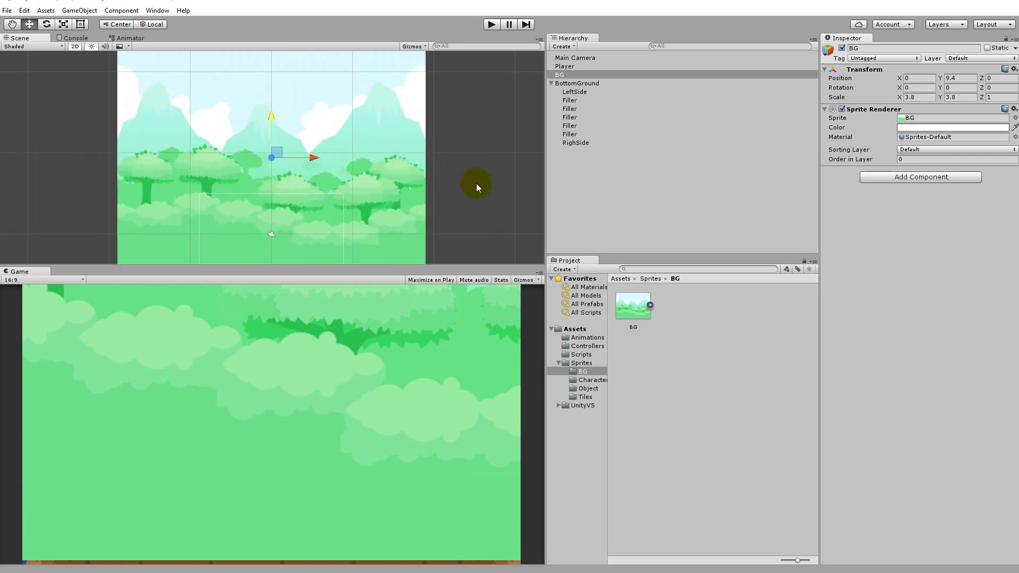
pyautogui.press('Down')
pyautogui.scroll(-1, 303, 79)
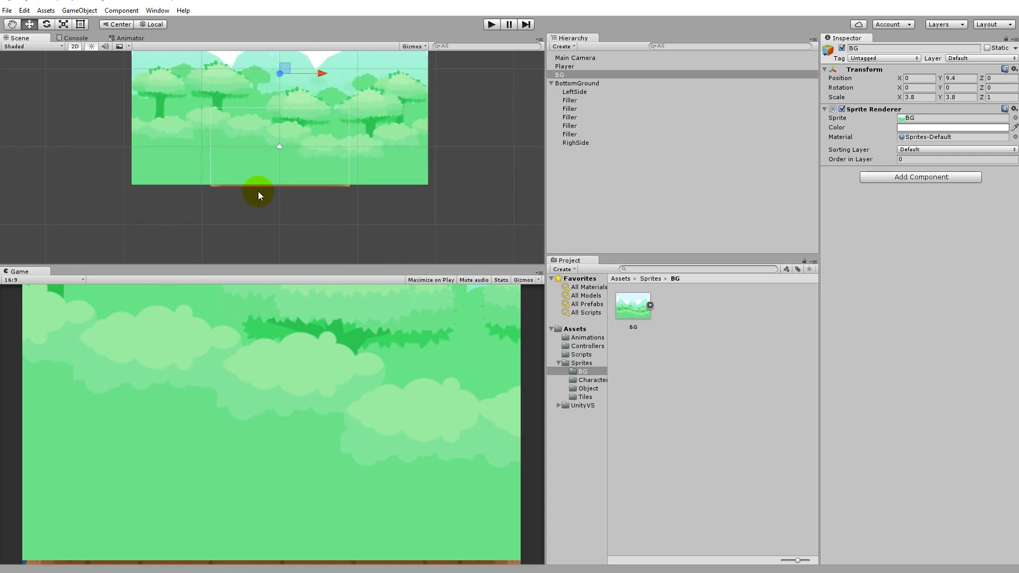
pyautogui.scroll(4, 302, 187)
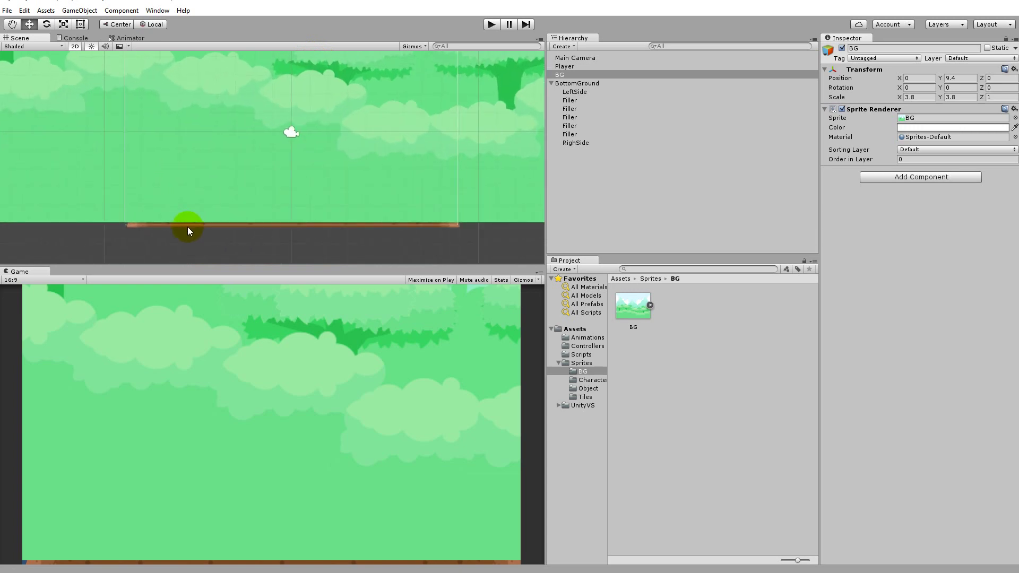
pyautogui.scroll(-2, 302, 61)
# Reposition the BG object with the Rect tool to about X -0.39, Y 6.96, so that it extends below the camera frame.
pyautogui.click(80, 24)
pyautogui.moveTo(243, 96); pyautogui.dragTo(246, 101)
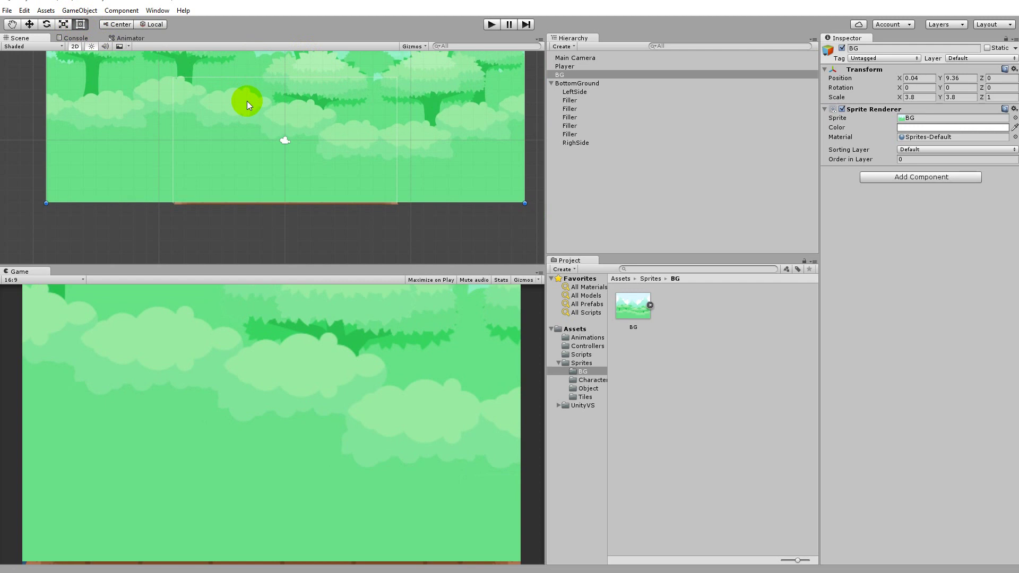
pyautogui.scroll(-1, 297, 122)
pyautogui.scroll(-1, 313, 126)
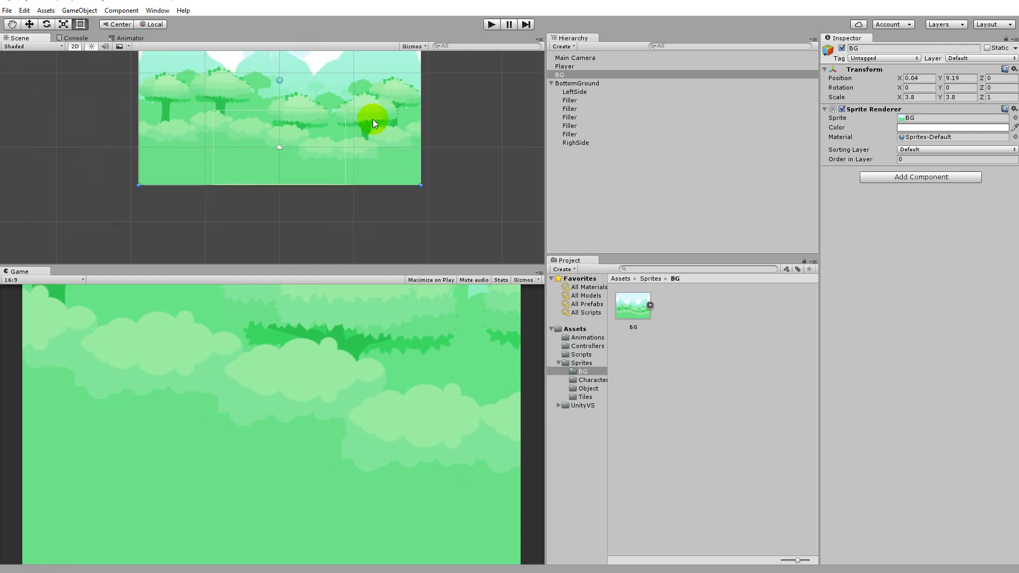
pyautogui.moveTo(343, 106)
pyautogui.mouseDown()
pyautogui.moveTo(348, 136)
pyautogui.moveTo(303, 126)
pyautogui.moveTo(341, 120)
pyautogui.mouseUp()
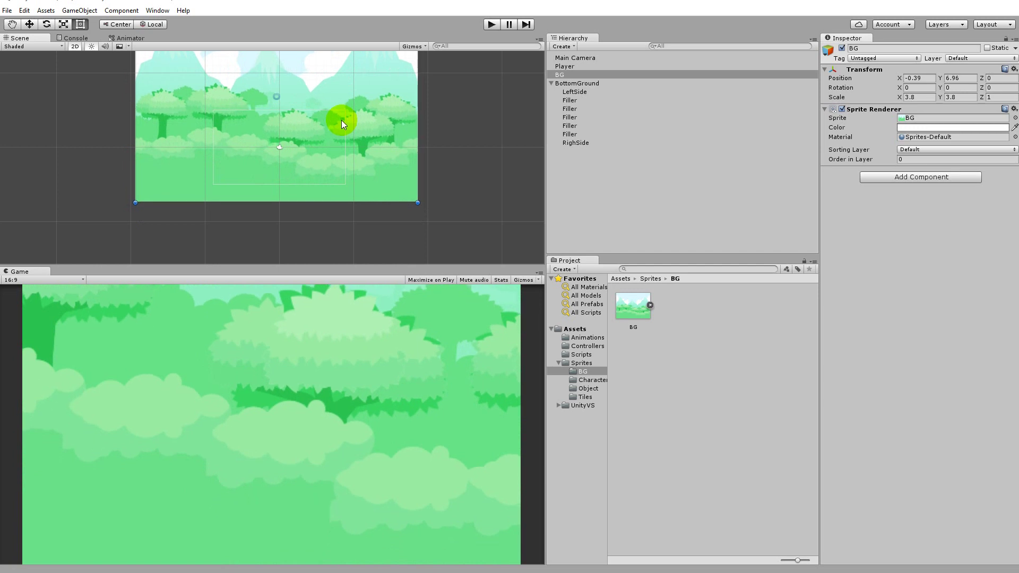
pyautogui.scroll(-2, 287, 111)
pyautogui.scroll(-1, 302, 116)
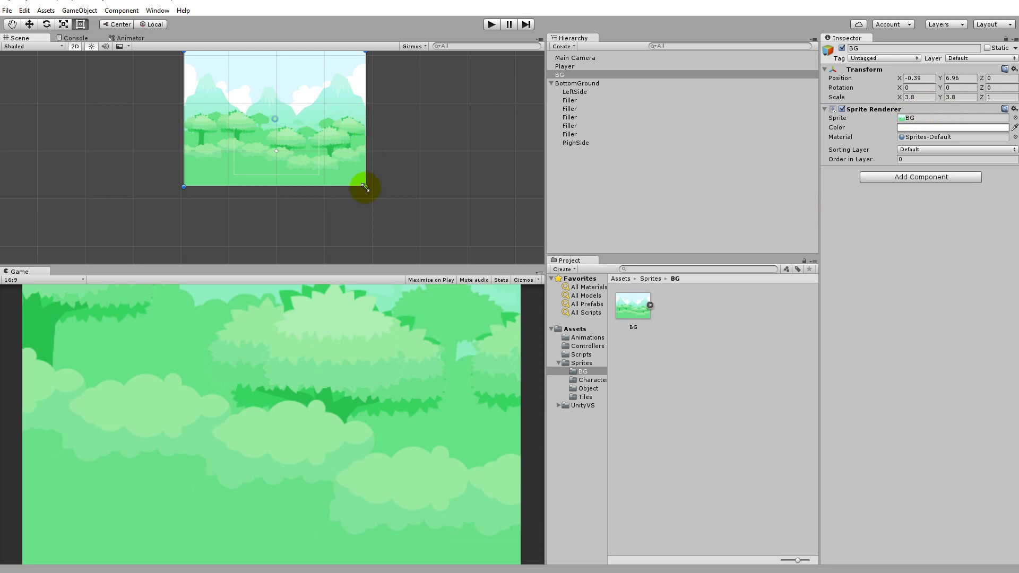
pyautogui.scroll(1, 341, 143)
pyautogui.scroll(3, 340, 143)
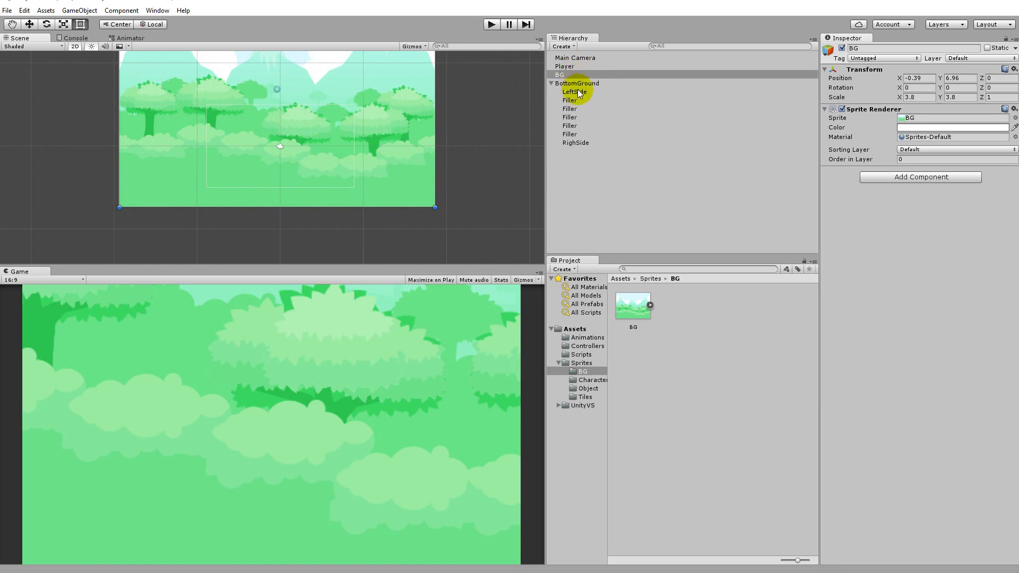
# Set the BG object's Order in Layer to -10 so that it draws behind the Player and the platform.
pyautogui.click(550, 85)
pyautogui.click(551, 84)
pyautogui.click(562, 66)
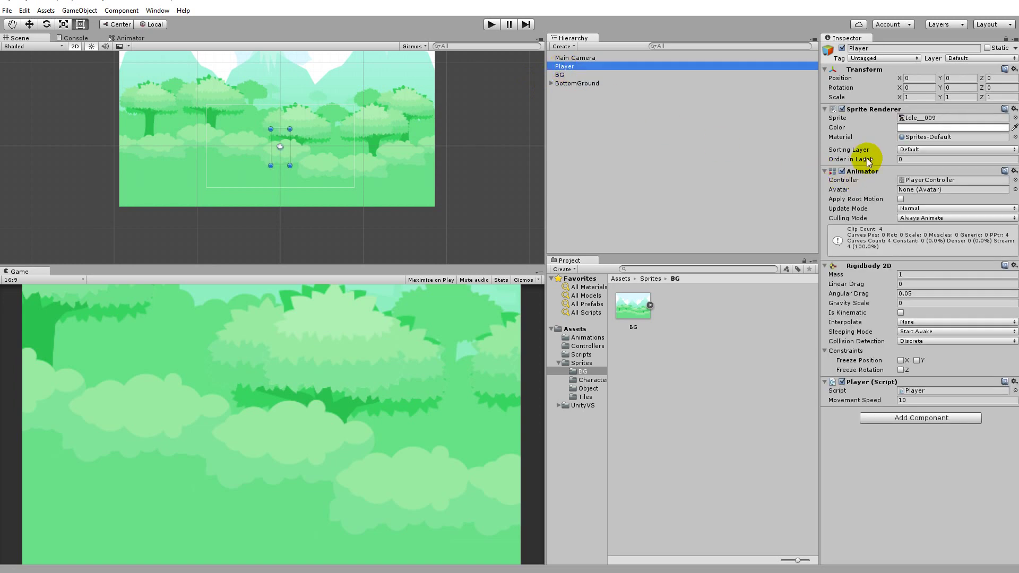
pyautogui.click(910, 160)
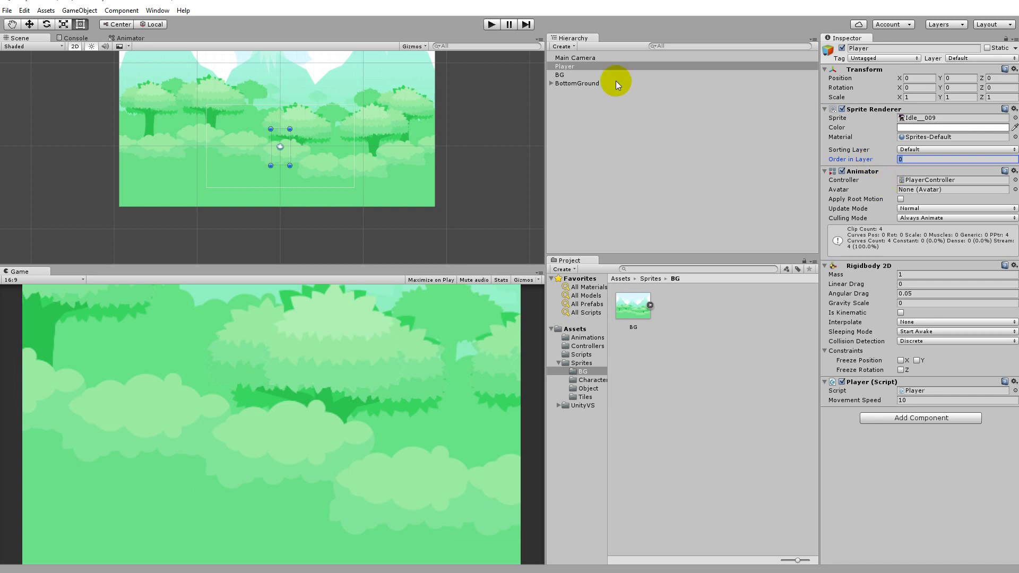
pyautogui.click(585, 75)
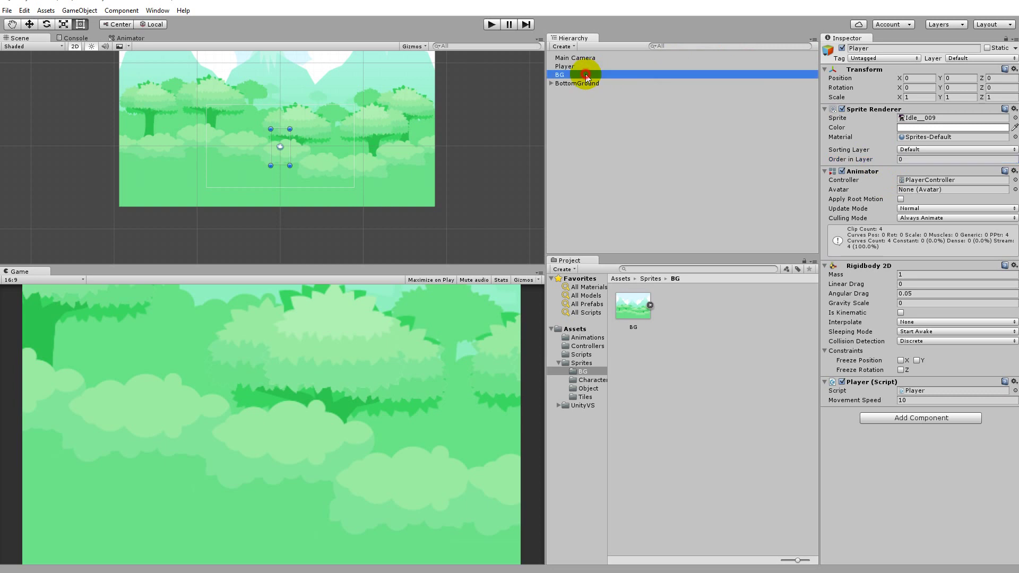
pyautogui.click(942, 158)
pyautogui.write('-10')
pyautogui.click(361, 189)
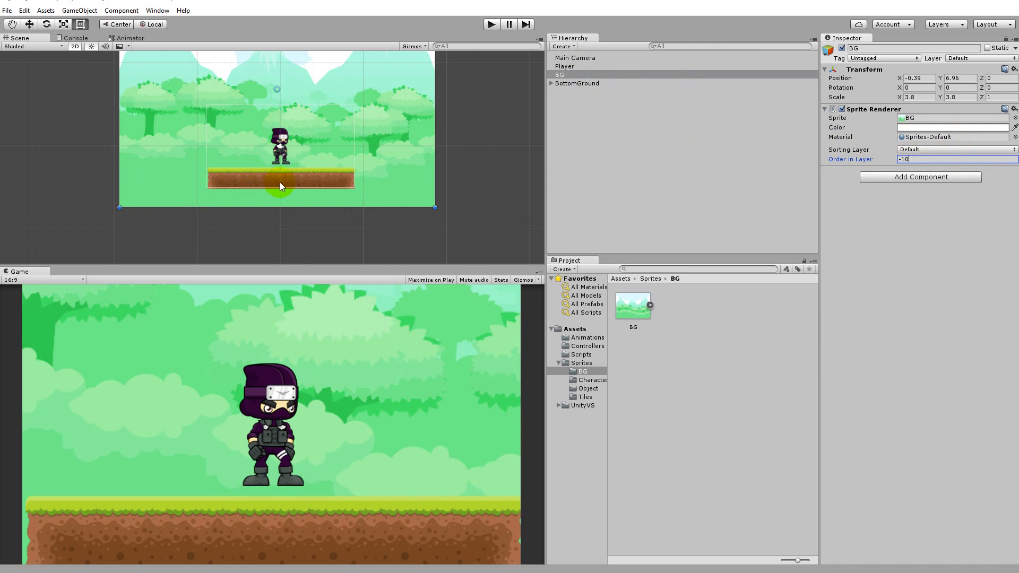
# Set the Order in Layer of all BottomGround tiles, from LeftSide to RighSide, to 1.
pyautogui.click(573, 84)
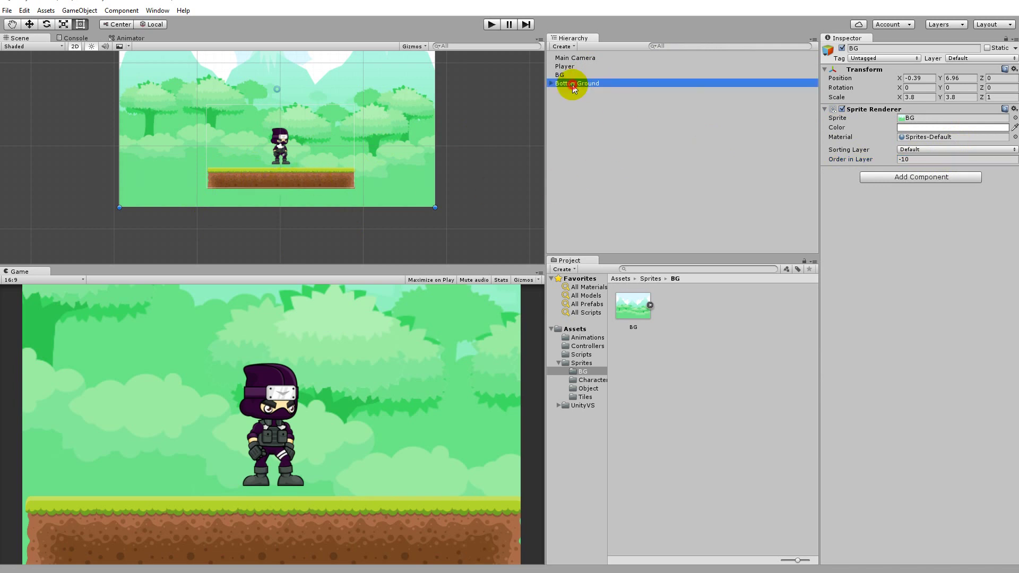
pyautogui.click(551, 84)
pyautogui.click(581, 91)
pyautogui.keyDown('shift'); pyautogui.click(577, 142); pyautogui.keyUp('shift')
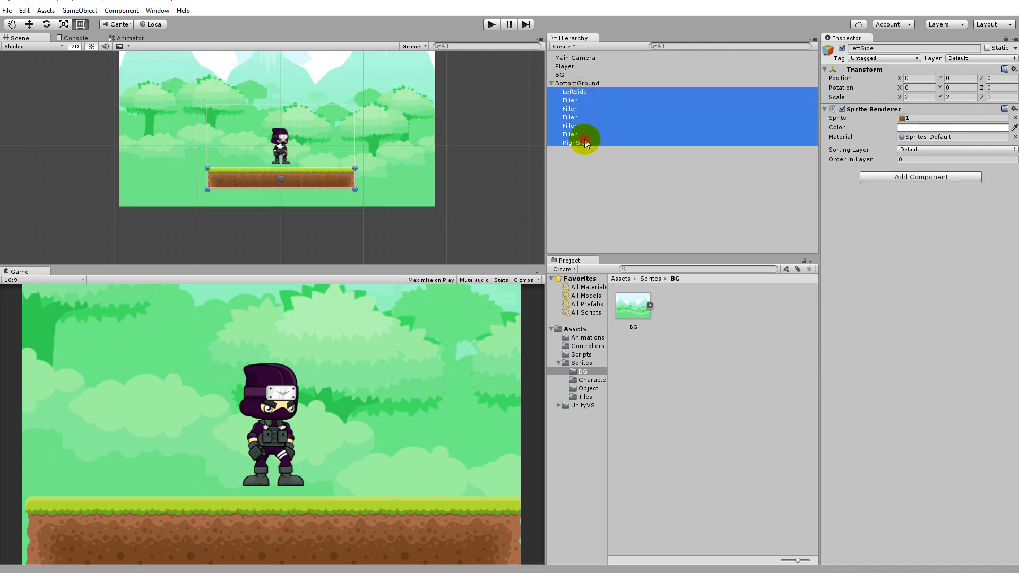
pyautogui.click(910, 159)
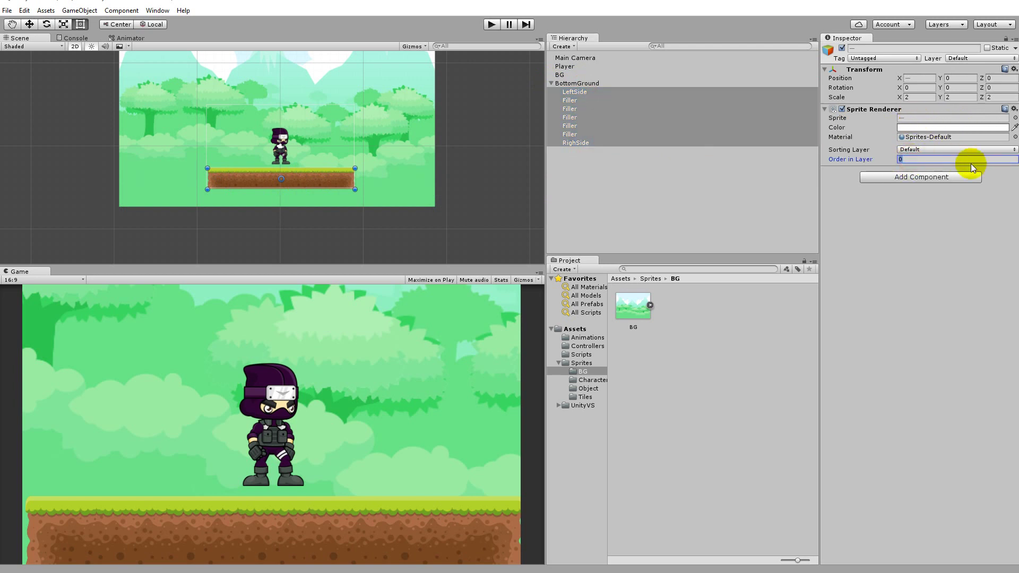
pyautogui.write('1')
# Lower the Player onto the platform to check the draw order, and undo the move.
pyautogui.click(283, 138)
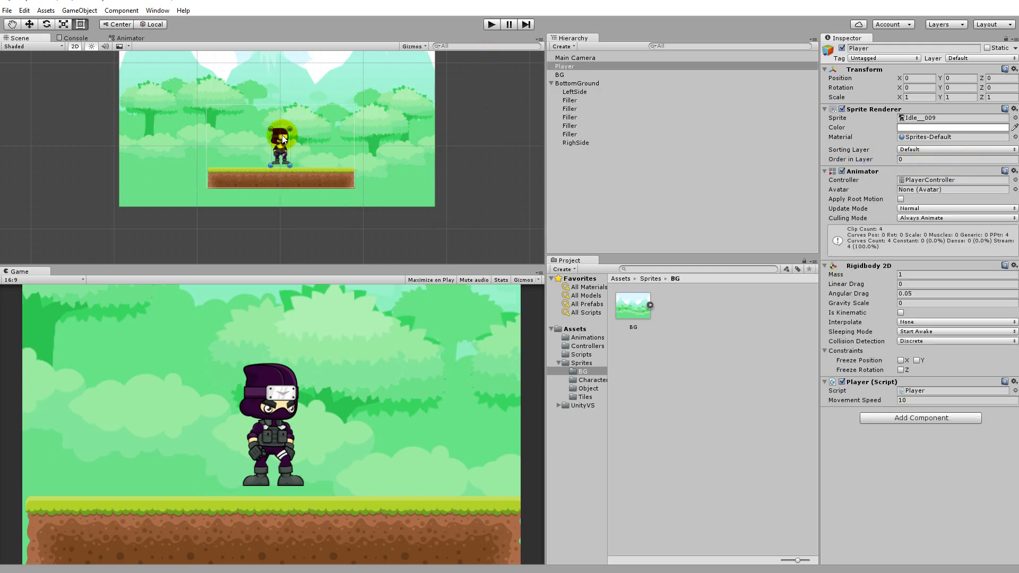
pyautogui.moveTo(285, 132); pyautogui.dragTo(284, 144)
pyautogui.hotkey('ctrl', 'z')
# Set the Order in Layer of all the tiles under BottomGround to -1, placing them behind the Player.
pyautogui.click(573, 91)
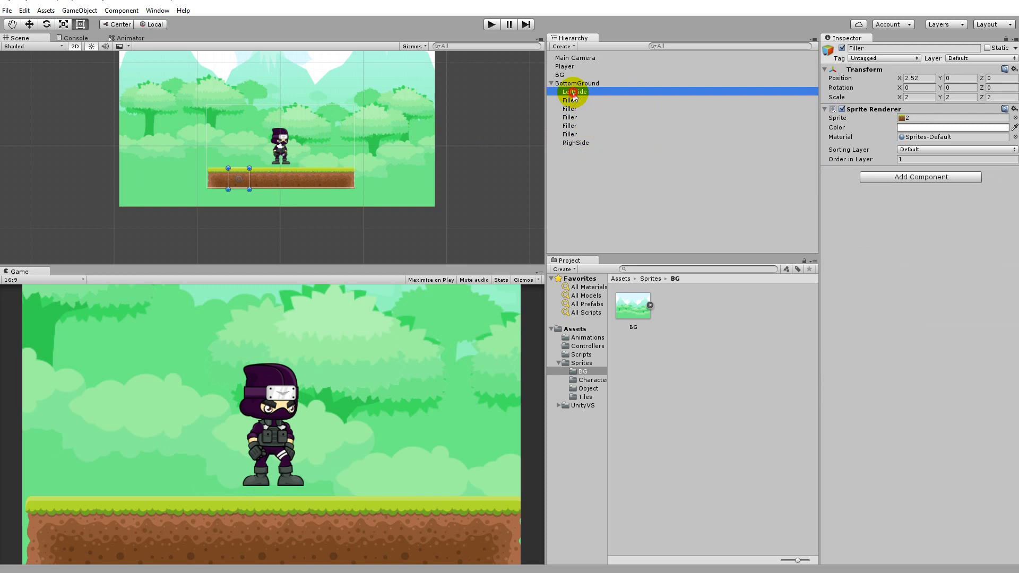
pyautogui.keyDown('shift'); pyautogui.click(575, 143); pyautogui.keyUp('shift')
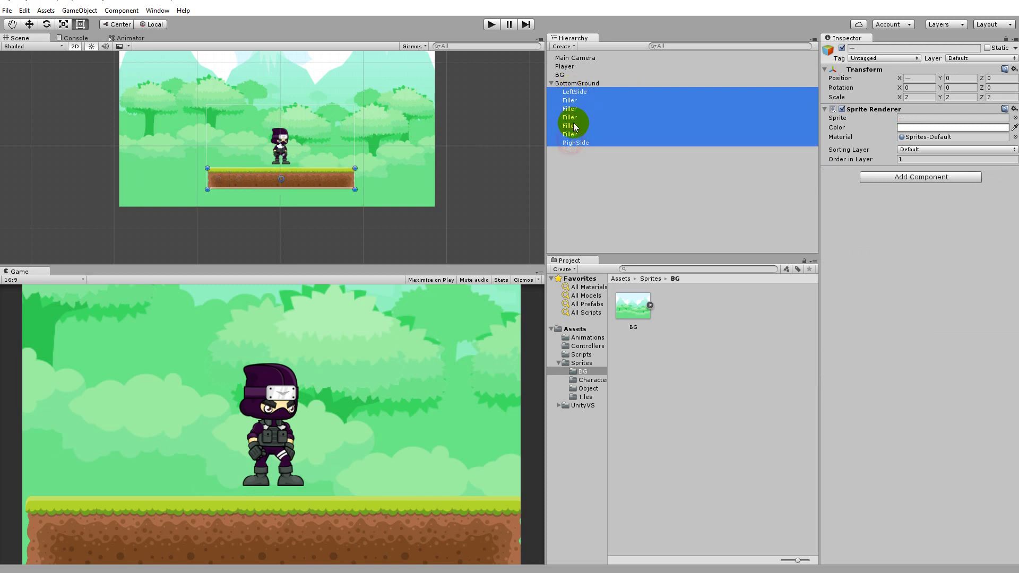
pyautogui.click(924, 160)
pyautogui.write('-1')
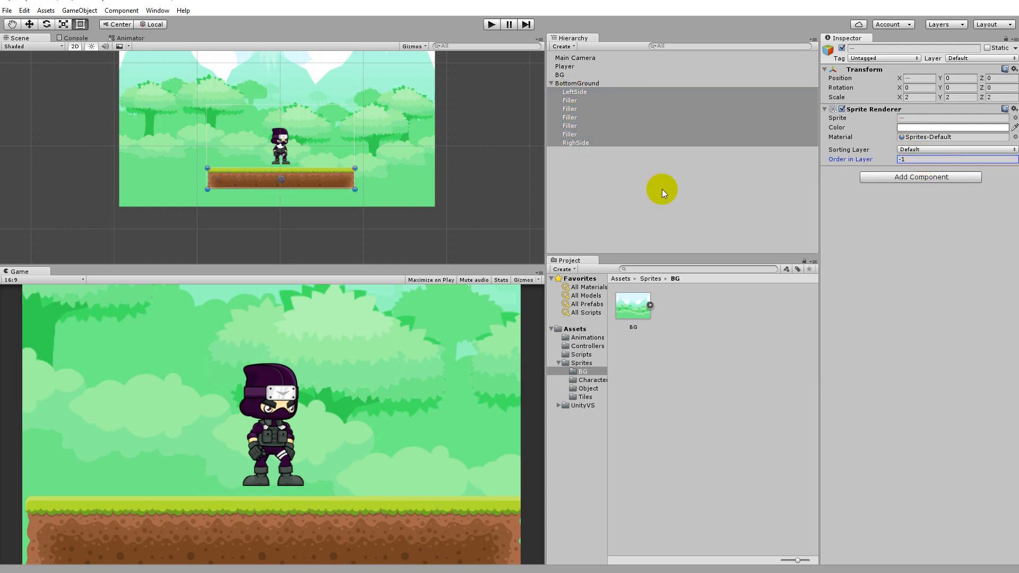
# Lower the Player onto the platform's grass as a layering test, undo that move, and raise the Player to about Y 0.51.
pyautogui.click(284, 141)
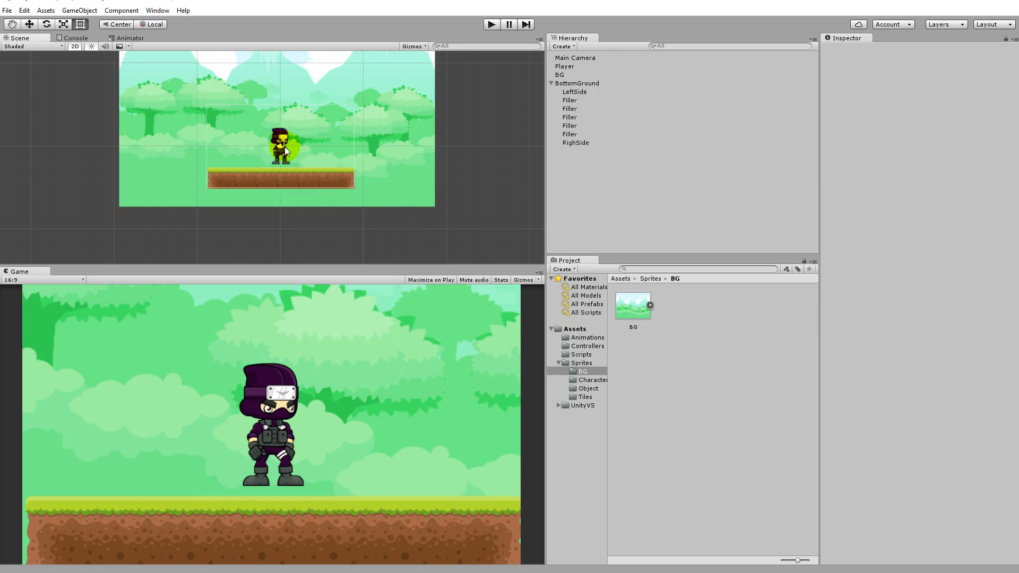
pyautogui.click(284, 146)
pyautogui.moveTo(282, 141); pyautogui.dragTo(283, 146)
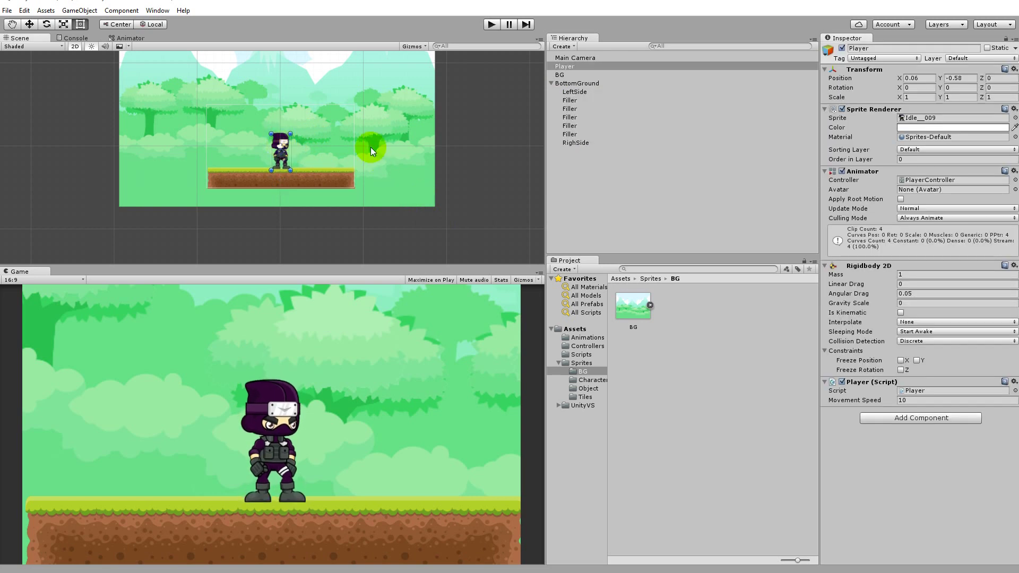
pyautogui.hotkey('ctrl', 'z')
pyautogui.moveTo(284, 139); pyautogui.dragTo(283, 135)
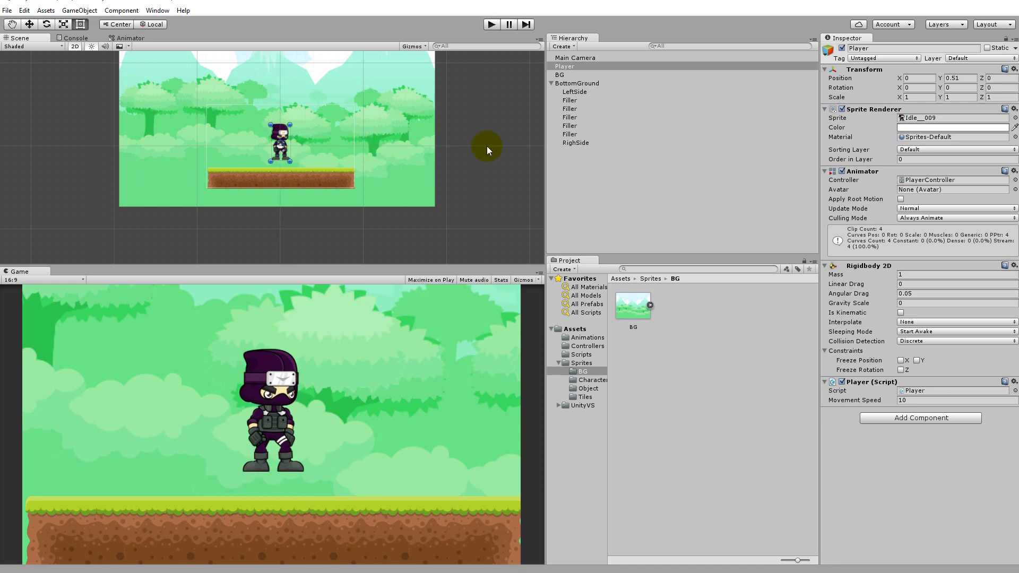
# Collapse BottomGround and set the Main Camera's orthographic size to 7.7.
pyautogui.click(551, 84)
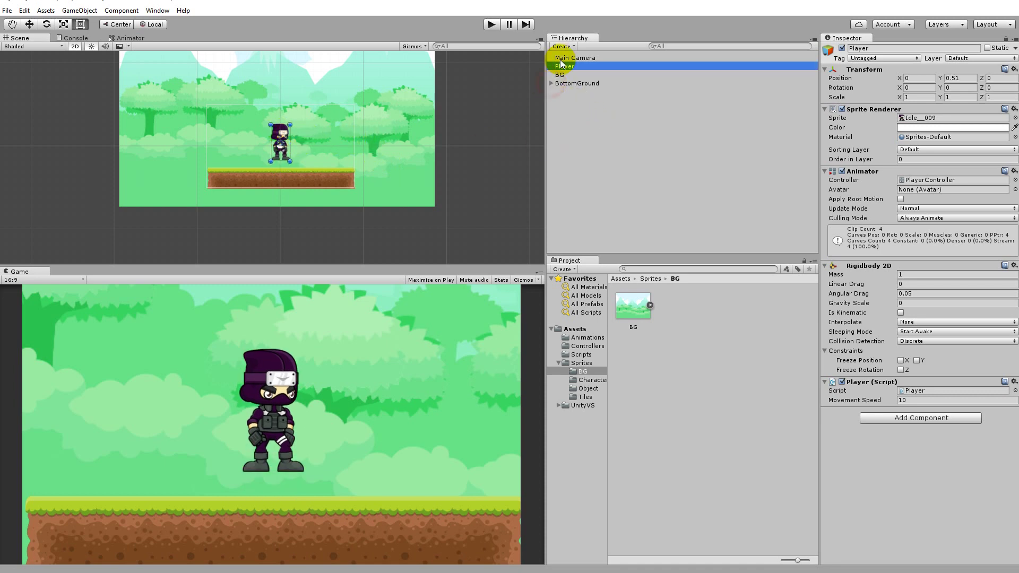
pyautogui.click(563, 58)
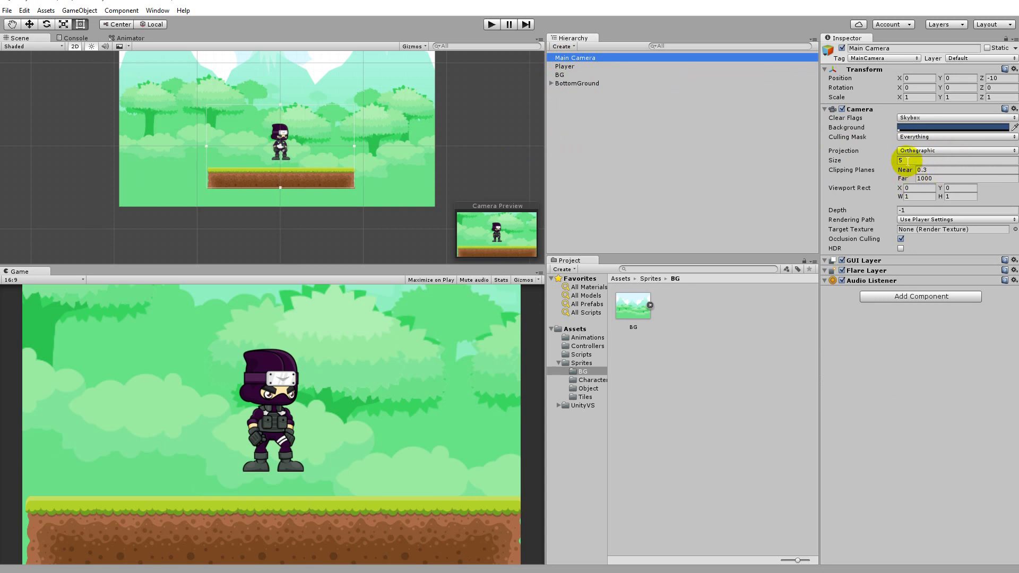
pyautogui.click(908, 160)
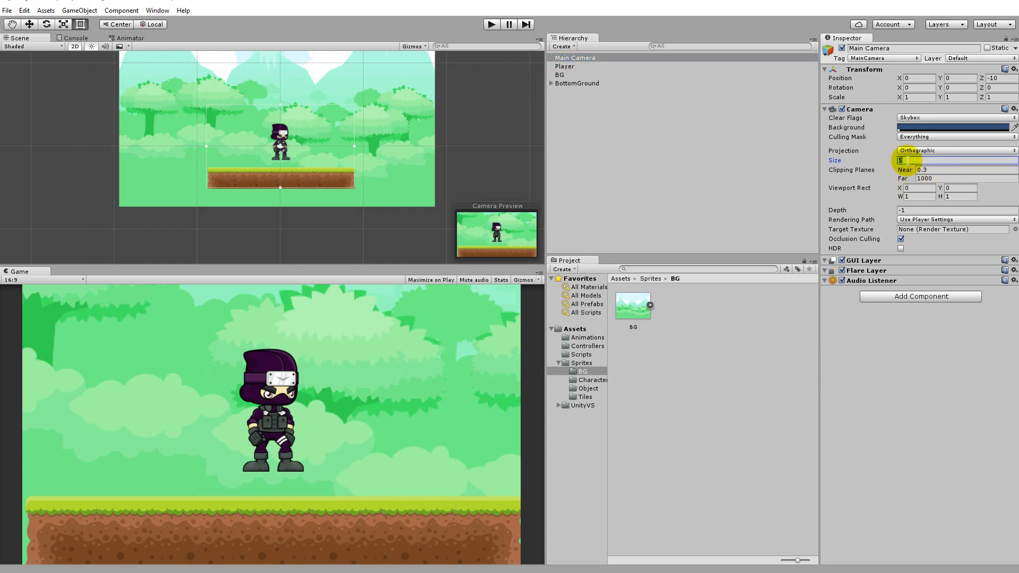
pyautogui.write('7.7')
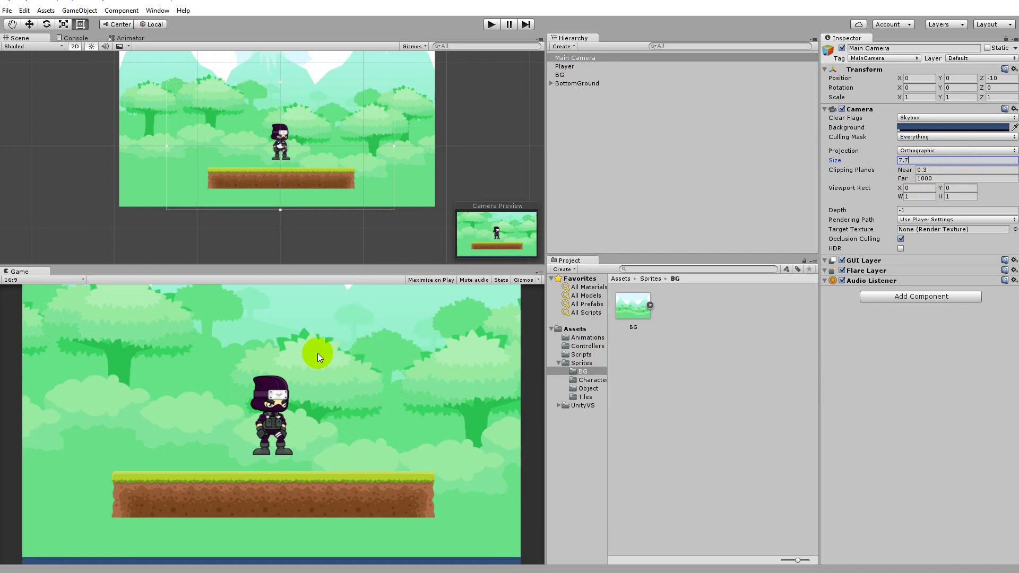
# Move the BG object straight down to about Y 6.29 so that it covers the lower edge of the camera frame.
pyautogui.click(564, 76)
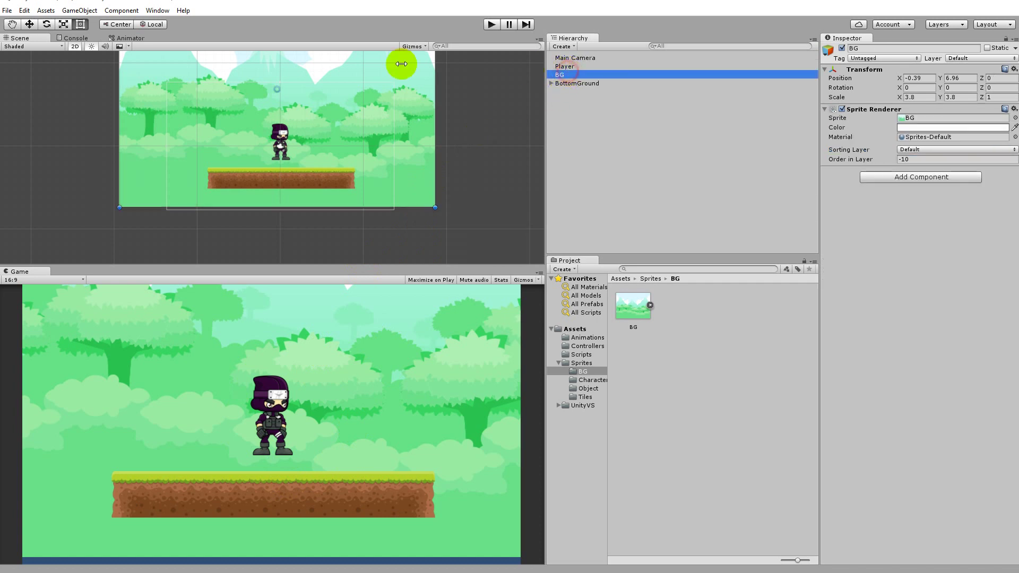
pyautogui.click(29, 24)
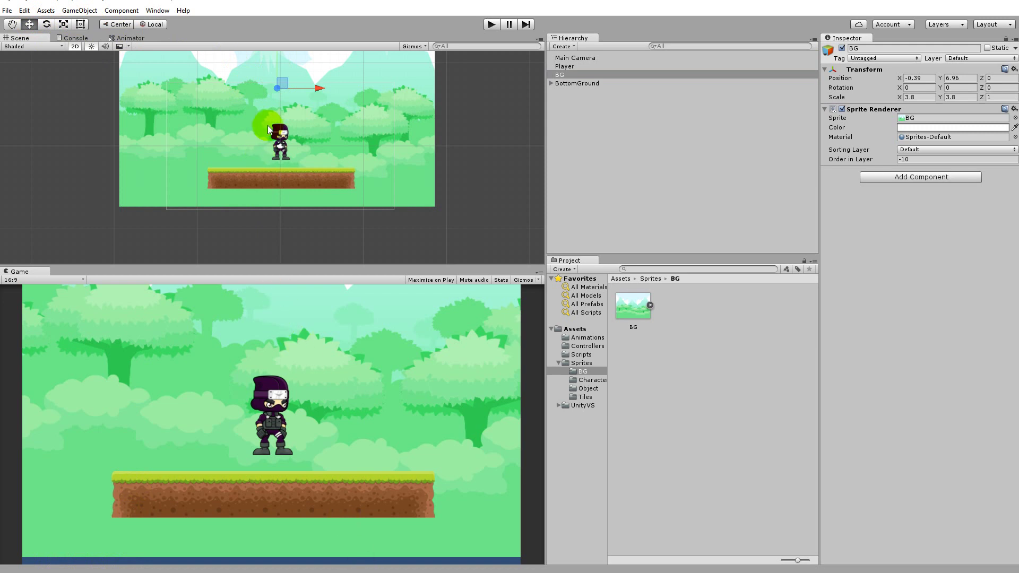
pyautogui.scroll(-2, 268, 125)
pyautogui.moveTo(272, 67); pyautogui.dragTo(273, 64)
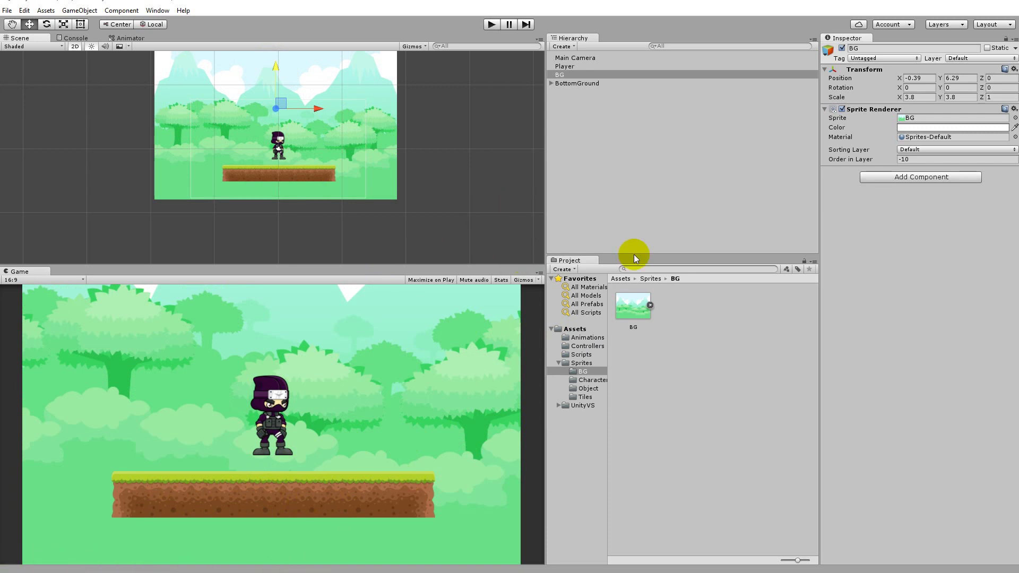
# Move BottomGround to about X -12.35, Y -6.43, into the lower-left corner of the camera frame.
pyautogui.click(274, 192)
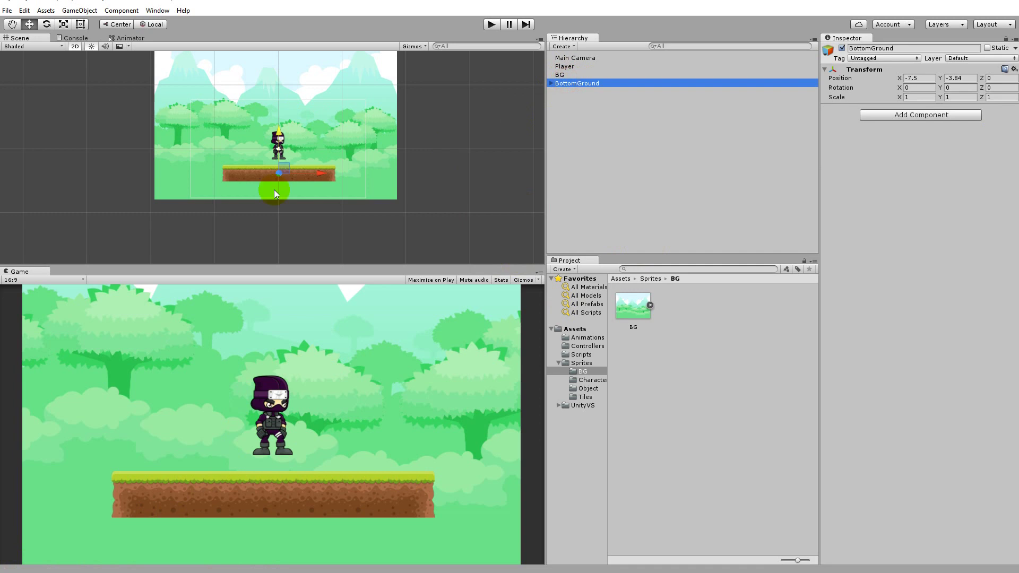
pyautogui.moveTo(280, 139); pyautogui.dragTo(284, 153)
pyautogui.moveTo(325, 192); pyautogui.dragTo(294, 199)
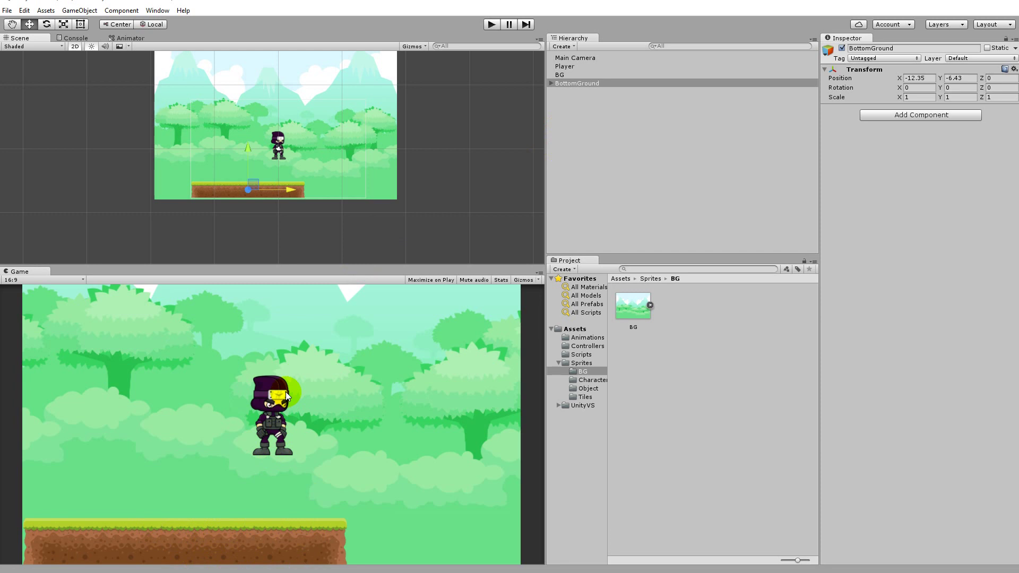
# Duplicate all the tiles under BottomGround and move the copies horizontally to the right, leaving a gap between the two platforms.
pyautogui.click(551, 83)
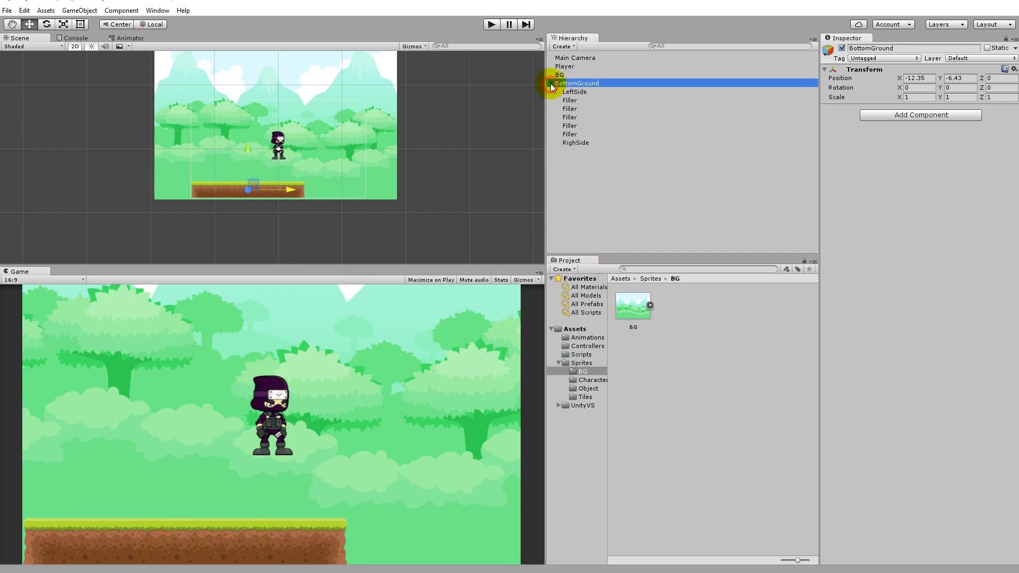
pyautogui.click(574, 91)
pyautogui.keyDown('shift'); pyautogui.click(581, 144); pyautogui.keyUp('shift')
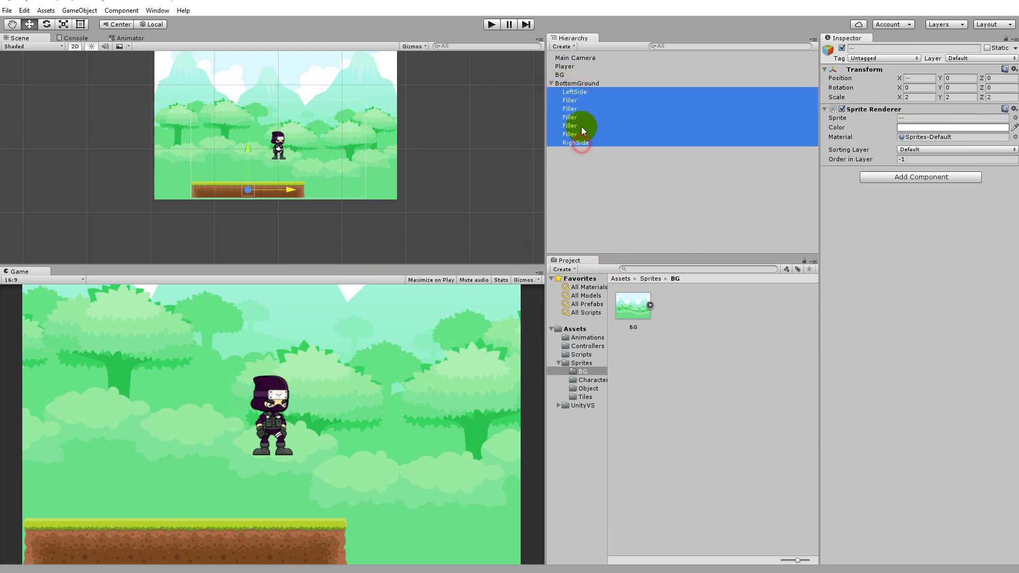
pyautogui.rightClick(575, 91)
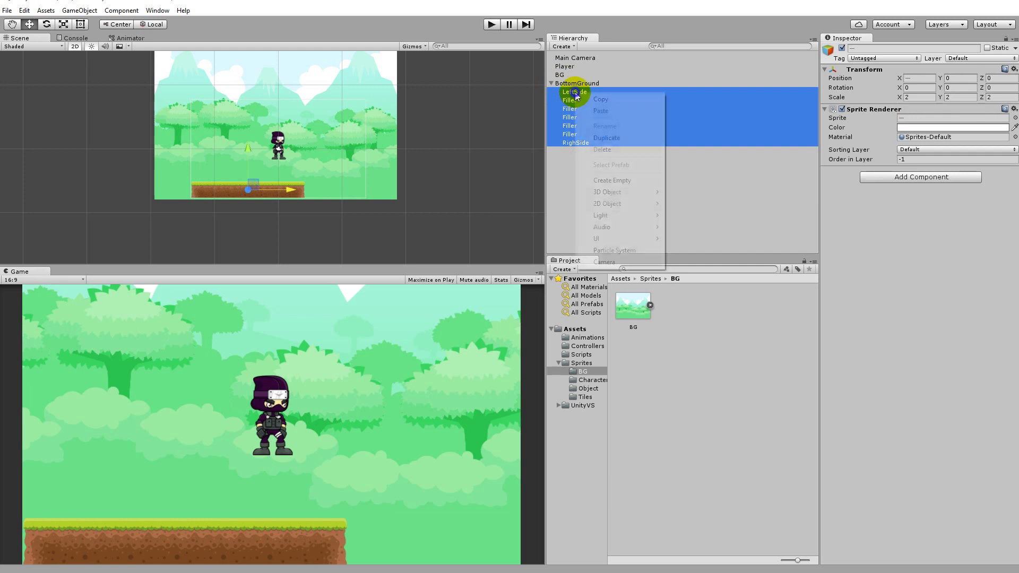
pyautogui.click(635, 135)
pyautogui.moveTo(289, 189); pyautogui.dragTo(434, 164)
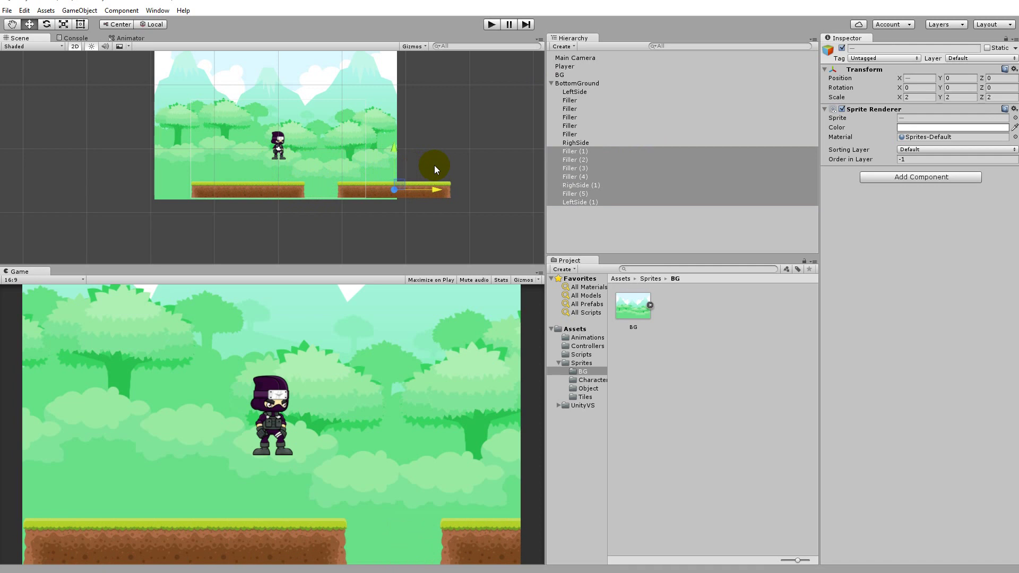
pyautogui.moveTo(434, 169); pyautogui.dragTo(437, 168)
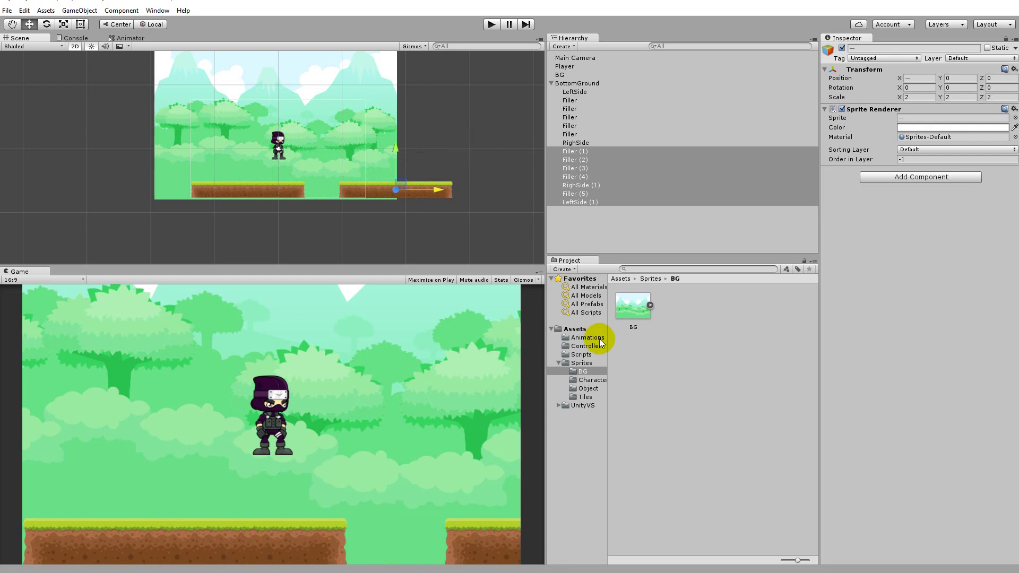
# Add water tile 17 from the Sprites/Tiles folder to the scene and set its X, Y and Z scale to 2.
pyautogui.click(586, 396)
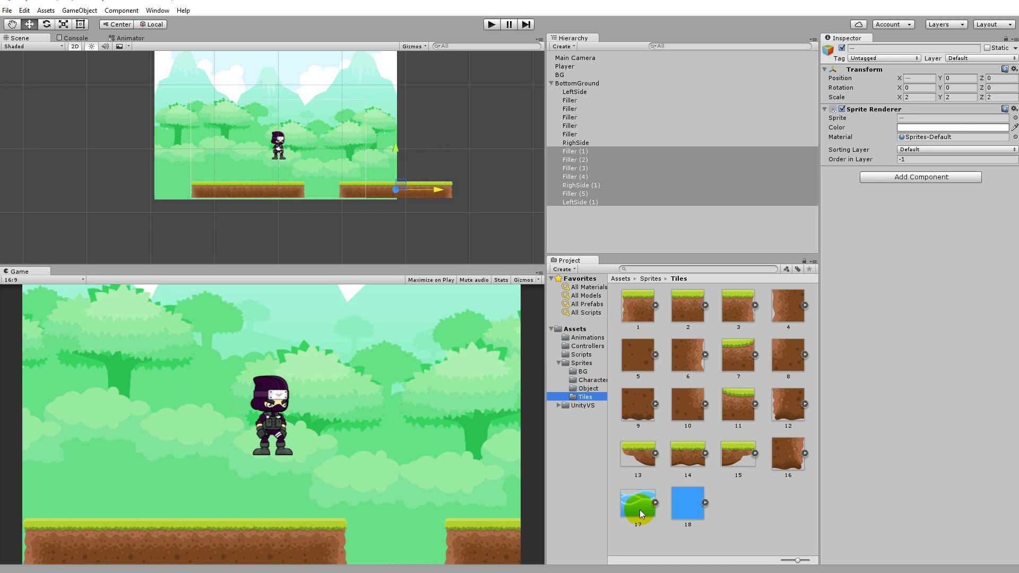
pyautogui.moveTo(635, 505); pyautogui.dragTo(605, 232)
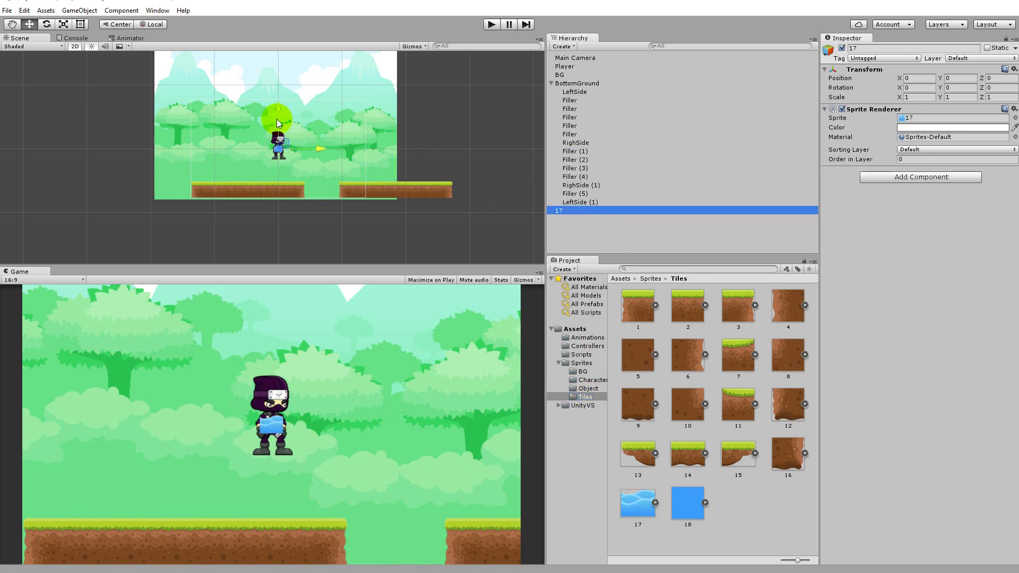
pyautogui.write('2')
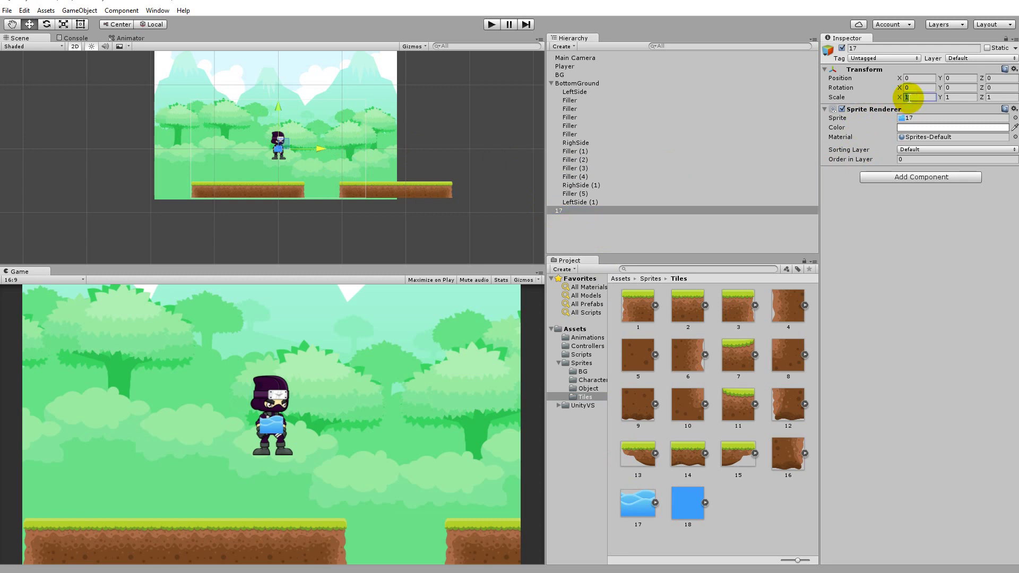
pyautogui.press('Tab')
pyautogui.write('2')
pyautogui.press('Tab')
pyautogui.write('2')
# Move water tile 17 into the gap beside the left platform, at about X 5.18, Y -6.77.
pyautogui.click(388, 184)
pyautogui.moveTo(279, 108); pyautogui.dragTo(352, 184)
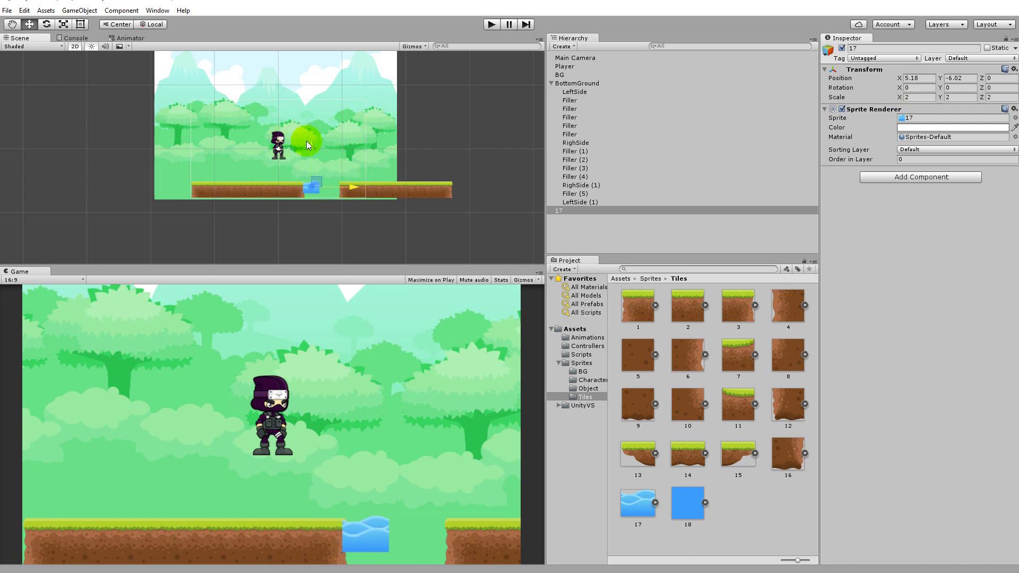
pyautogui.moveTo(320, 148); pyautogui.dragTo(314, 150)
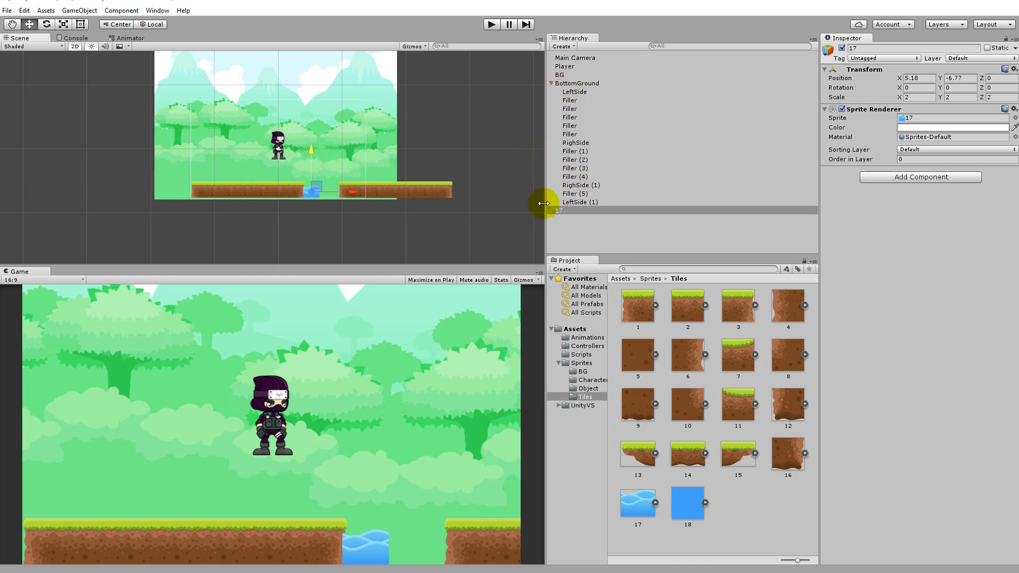
# Make water tile 17 a child of BottomGround and set its Y position to 0.
pyautogui.moveTo(561, 210); pyautogui.dragTo(576, 84)
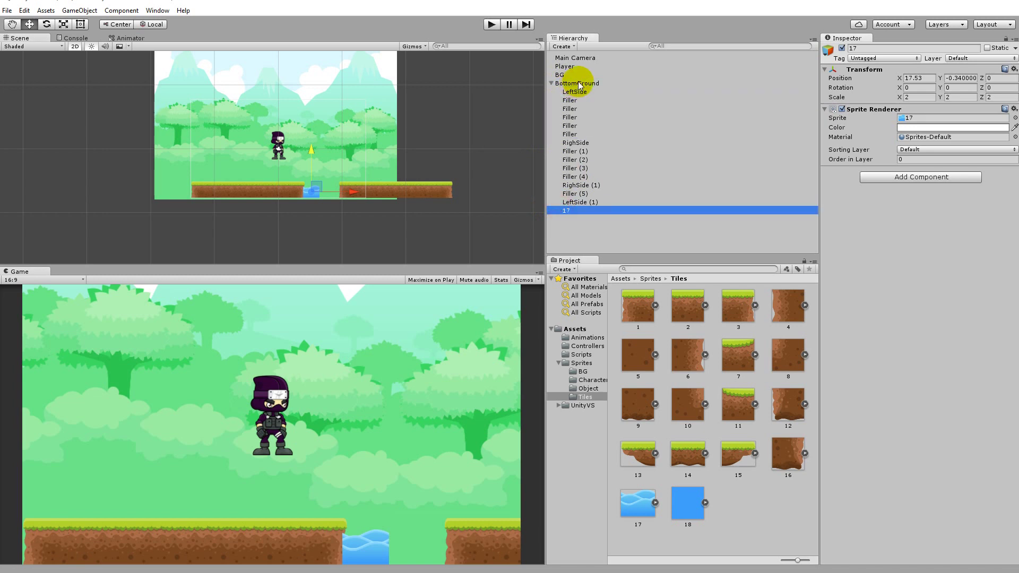
pyautogui.click(964, 78)
pyautogui.write('0')
pyautogui.click(364, 410)
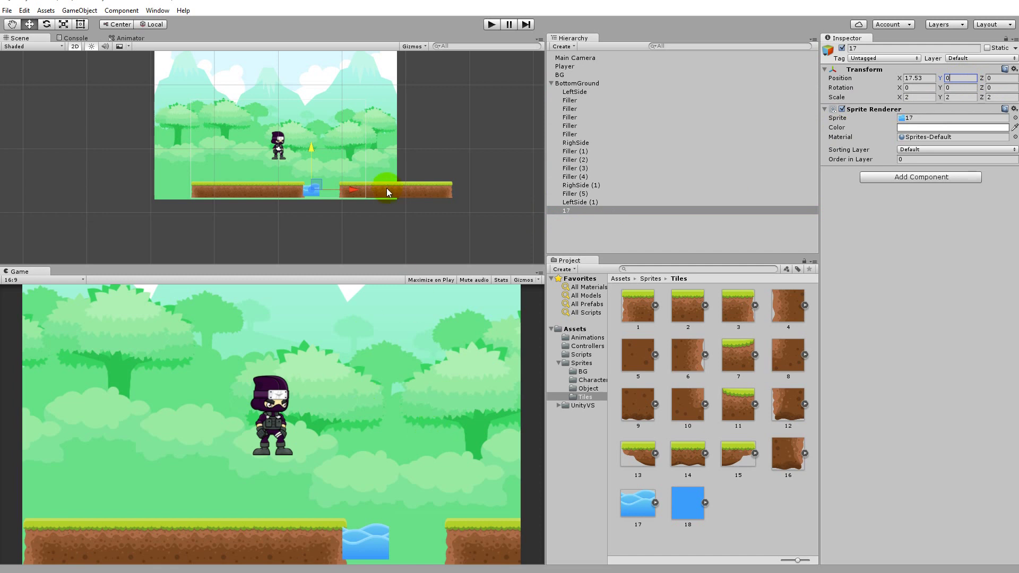
# Lower water tile 17 to a Y position of about -0.33 and rename it Water.
pyautogui.moveTo(314, 148); pyautogui.dragTo(313, 149)
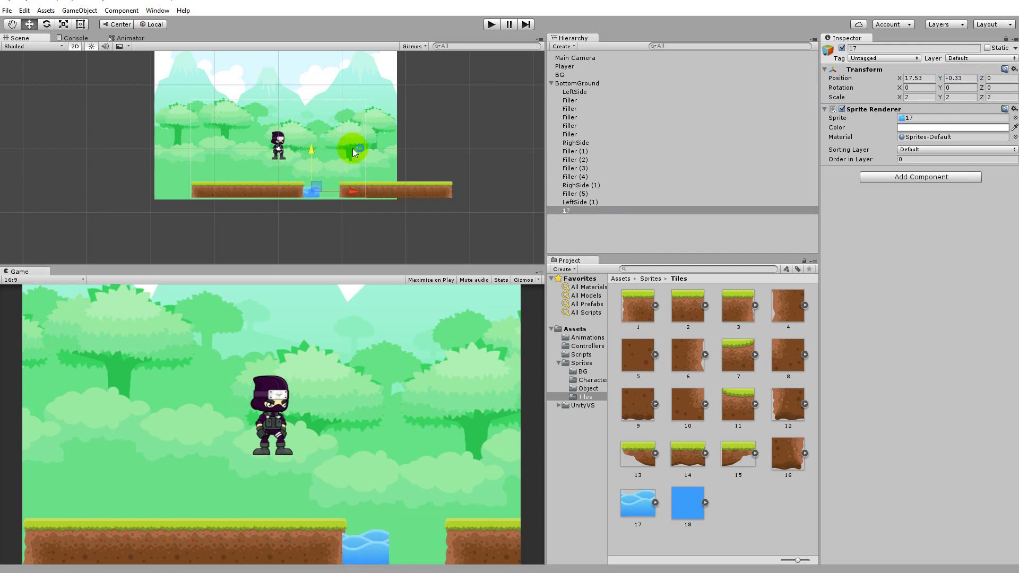
pyautogui.click(585, 211)
pyautogui.click(585, 211)
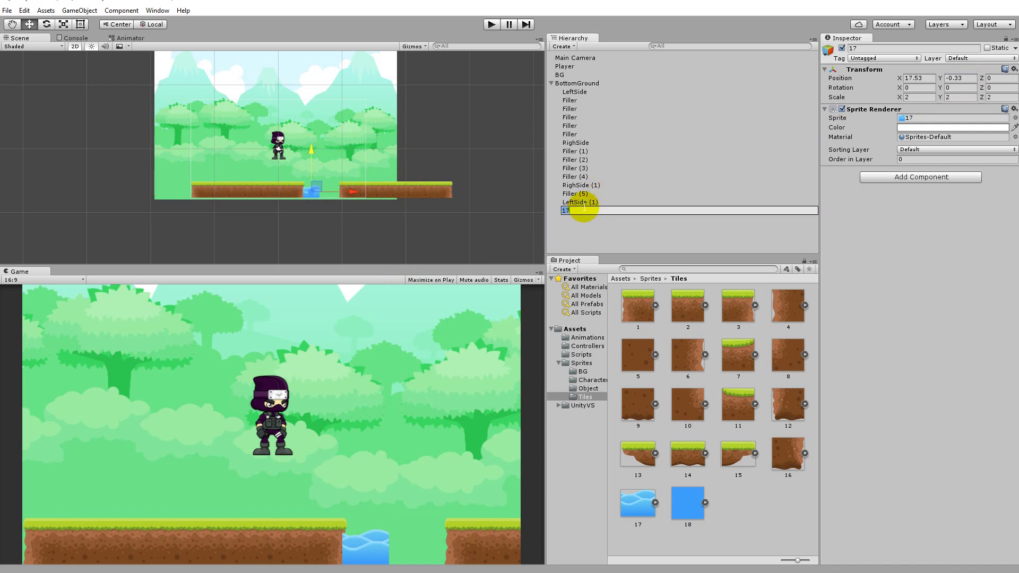
pyautogui.write('Water')
pyautogui.press('Return')
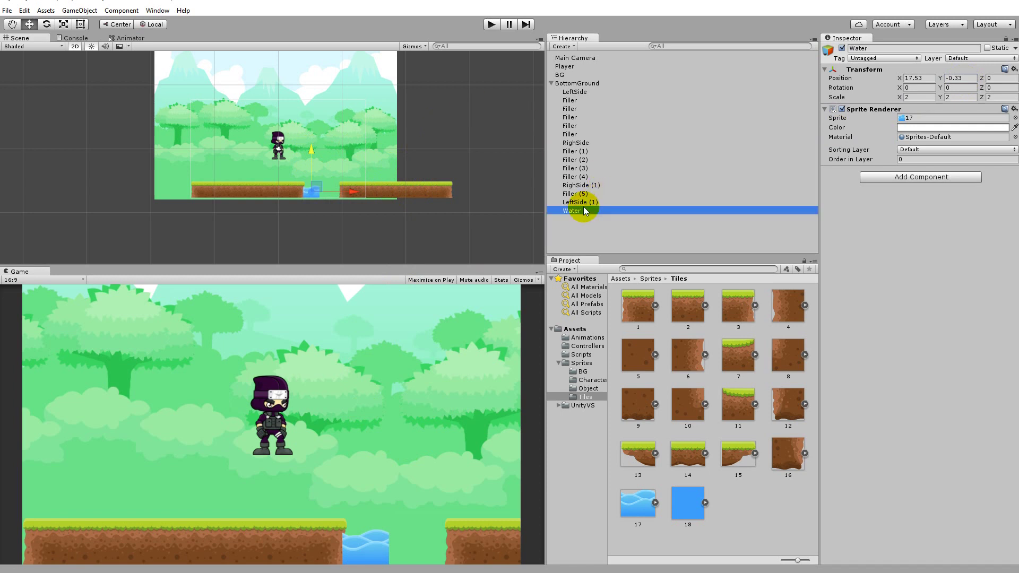
# Duplicate the Water tile and move the copy right beside the original, at about X 20.04.
pyautogui.rightClick(584, 210)
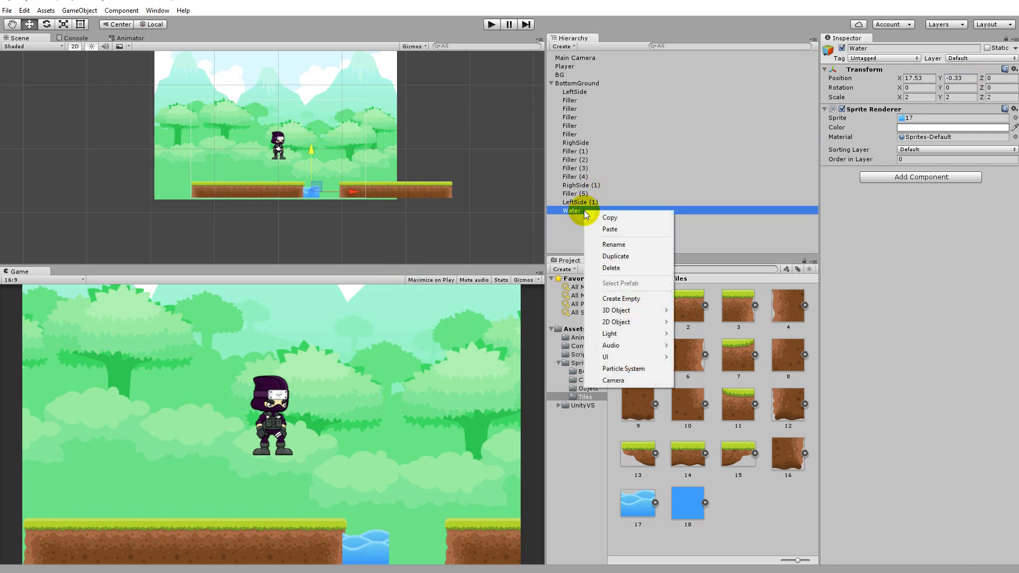
pyautogui.click(641, 258)
pyautogui.moveTo(349, 190); pyautogui.dragTo(367, 192)
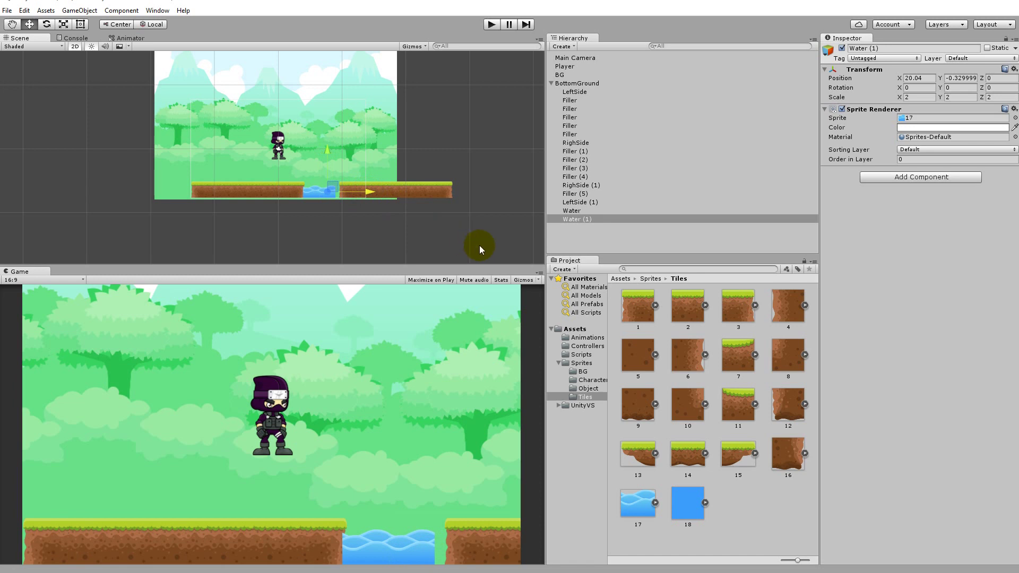
# Move all tiles of the right platform left until the platform meets the edge of the second water tile.
pyautogui.click(580, 153)
pyautogui.keyDown('shift'); pyautogui.click(576, 203); pyautogui.keyUp('shift')
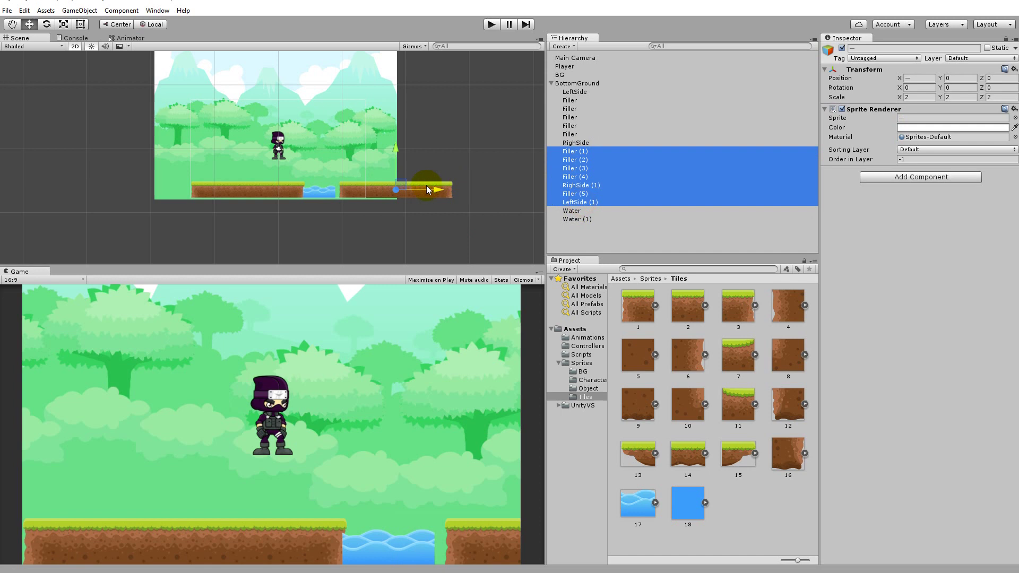
pyautogui.moveTo(440, 189); pyautogui.dragTo(435, 189)
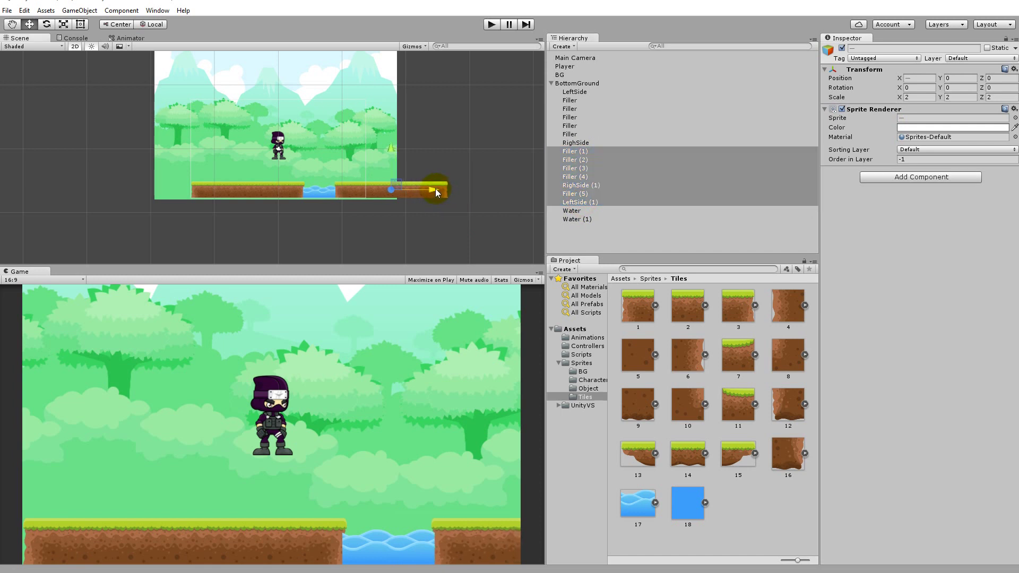
pyautogui.moveTo(435, 189); pyautogui.dragTo(435, 190)
# Raise both water tiles together slightly, to a Y position of about -0.29.
pyautogui.scroll(5, 332, 183)
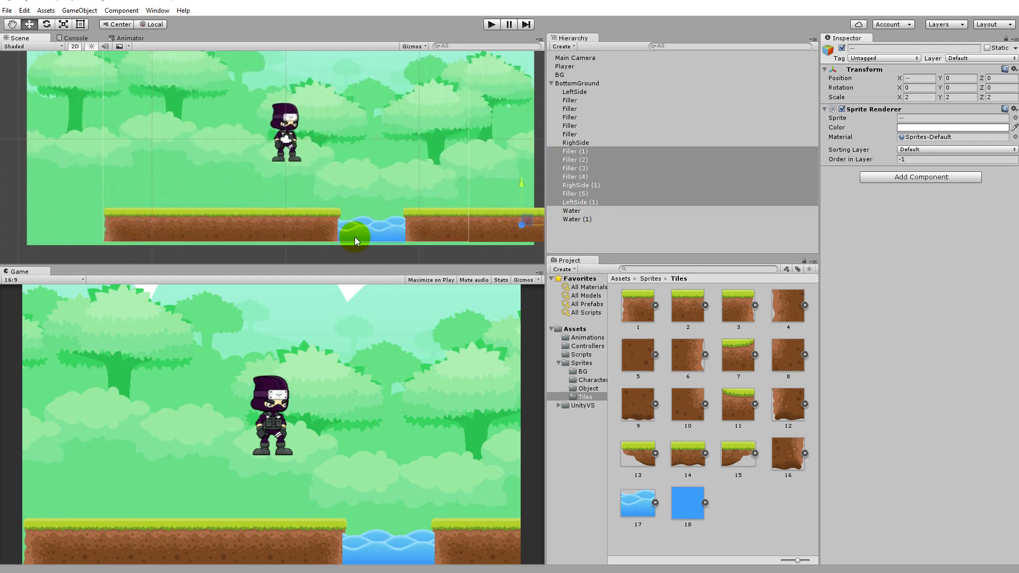
pyautogui.click(355, 236)
pyautogui.press('f')
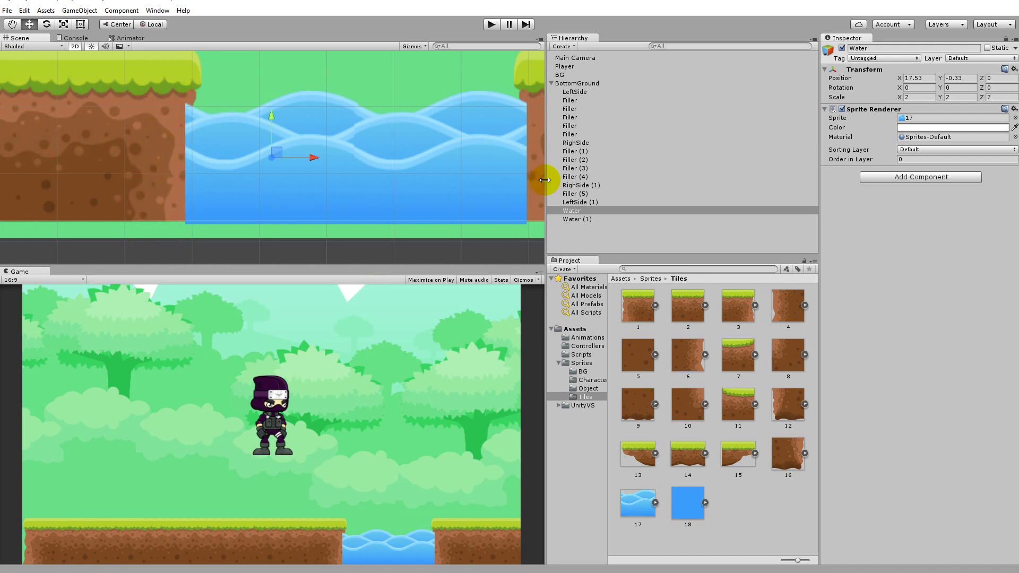
pyautogui.keyDown('shift'); pyautogui.click(576, 219); pyautogui.keyUp('shift')
pyautogui.moveTo(357, 117); pyautogui.dragTo(358, 114)
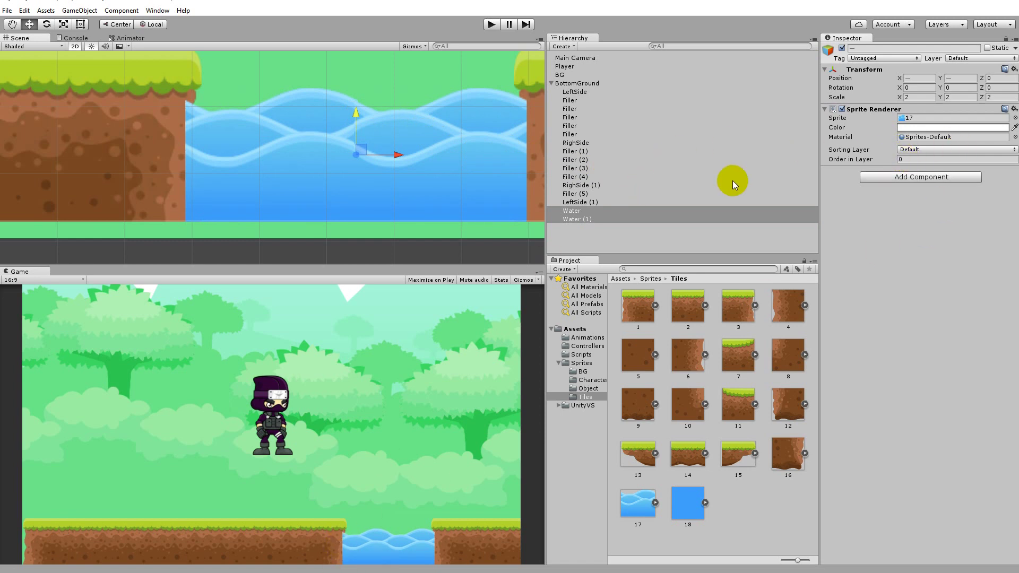
# Set the Order in Layer of both water tiles to -2 to place them behind the ground tiles.
pyautogui.click(919, 160)
pyautogui.write('-2')
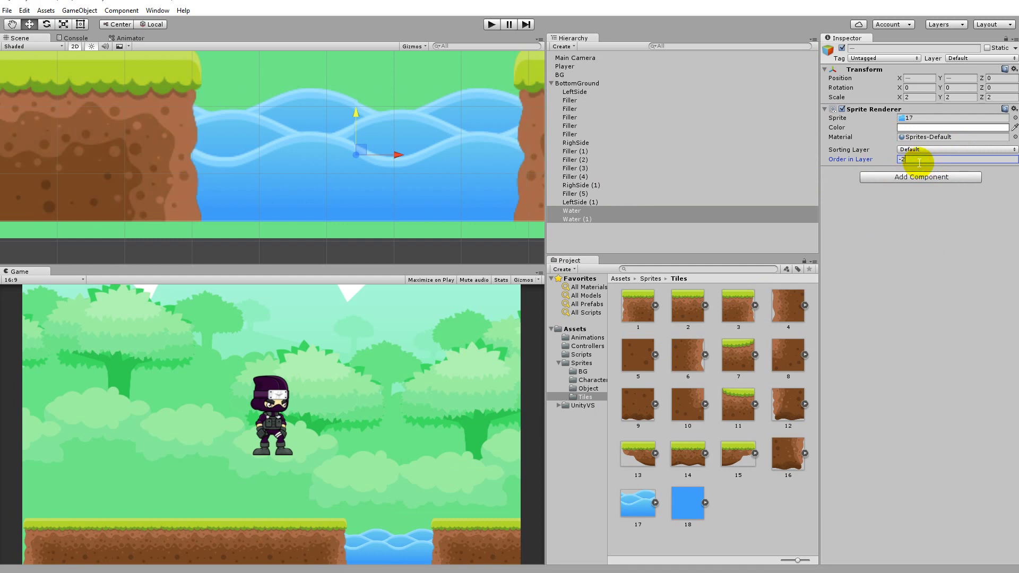
pyautogui.click(431, 170)
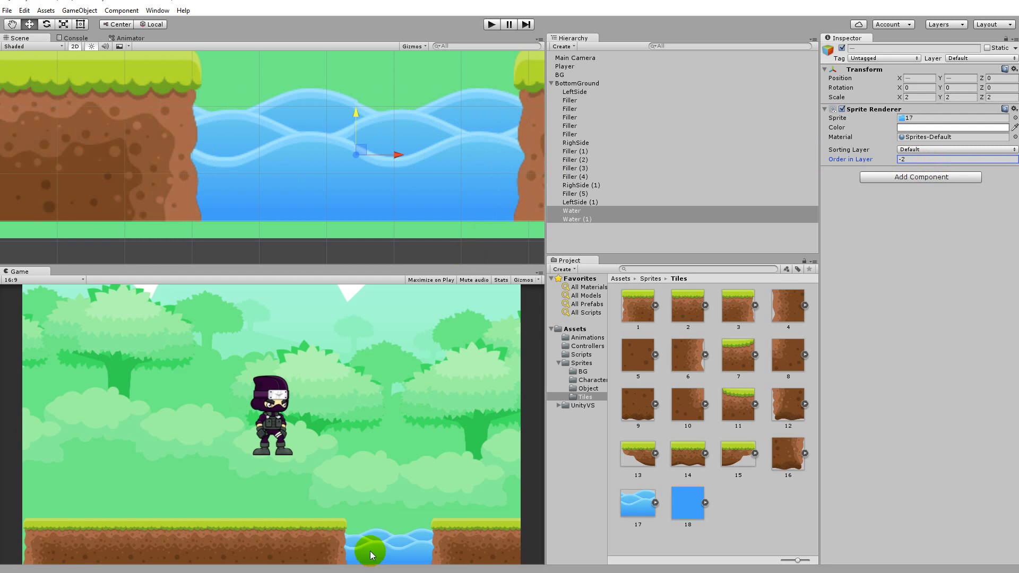
pyautogui.scroll(3, 415, 155)
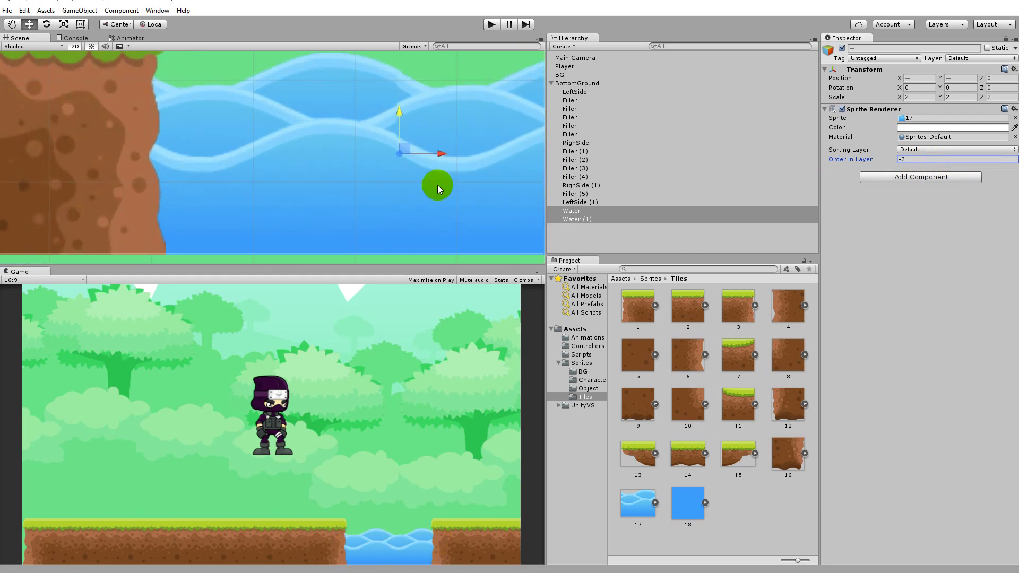
pyautogui.scroll(-5, 376, 180)
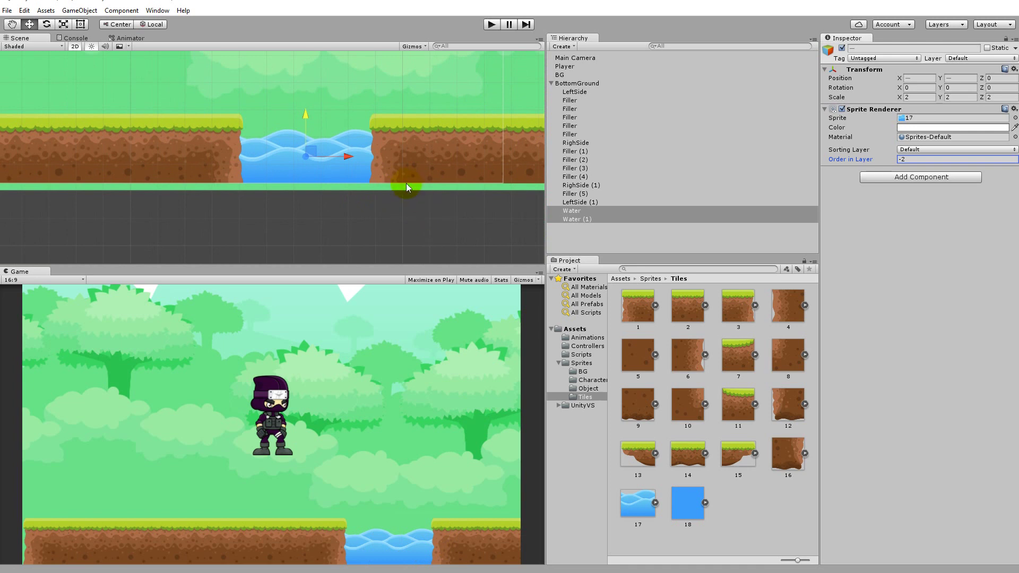
pyautogui.scroll(-3, 406, 183)
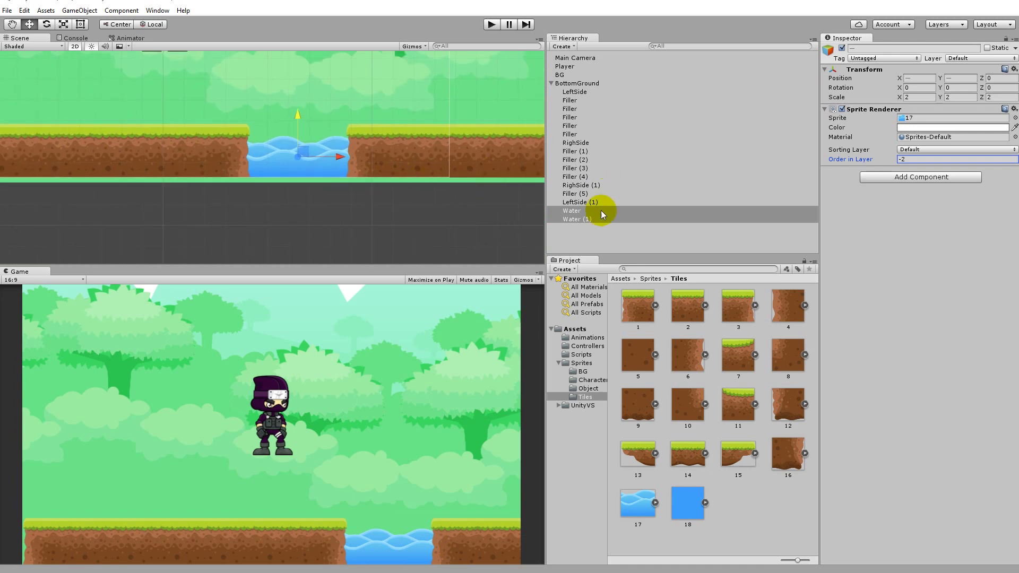
# Rename the duplicated tile Water (1) to Water.
pyautogui.click(578, 217)
pyautogui.click(586, 218)
pyautogui.write('Wa')
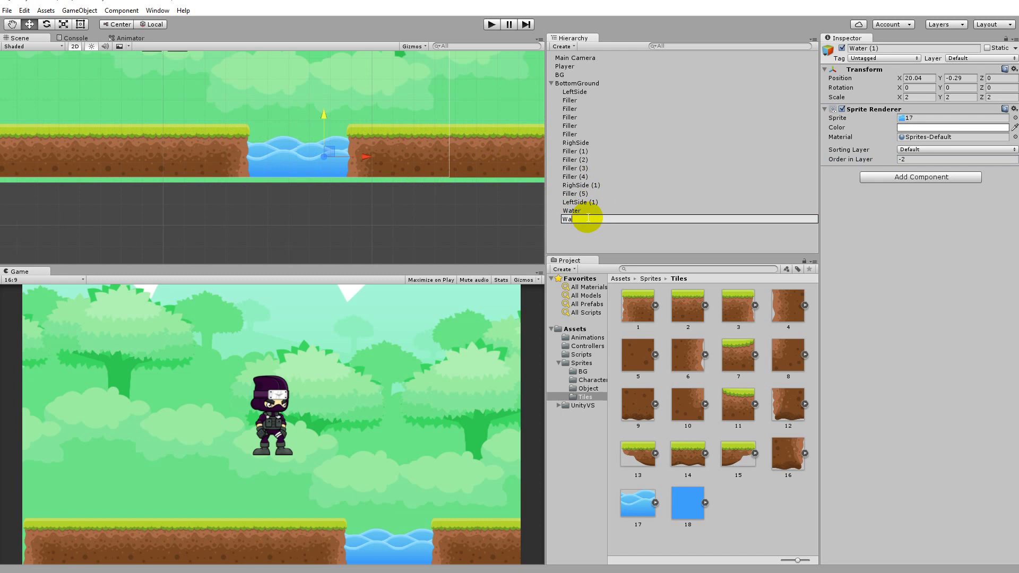
pyautogui.write('ter')
pyautogui.press('Return')
# Rename the tiles Filler (1) through Filler (4) to Filler all at once.
pyautogui.click(575, 152)
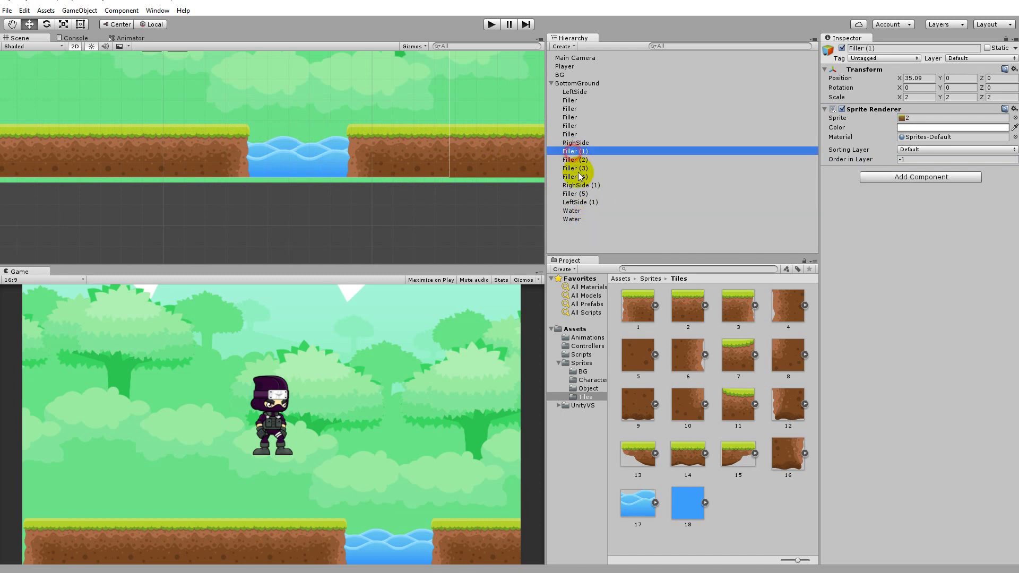
pyautogui.keyDown('shift'); pyautogui.click(581, 176); pyautogui.keyUp('shift')
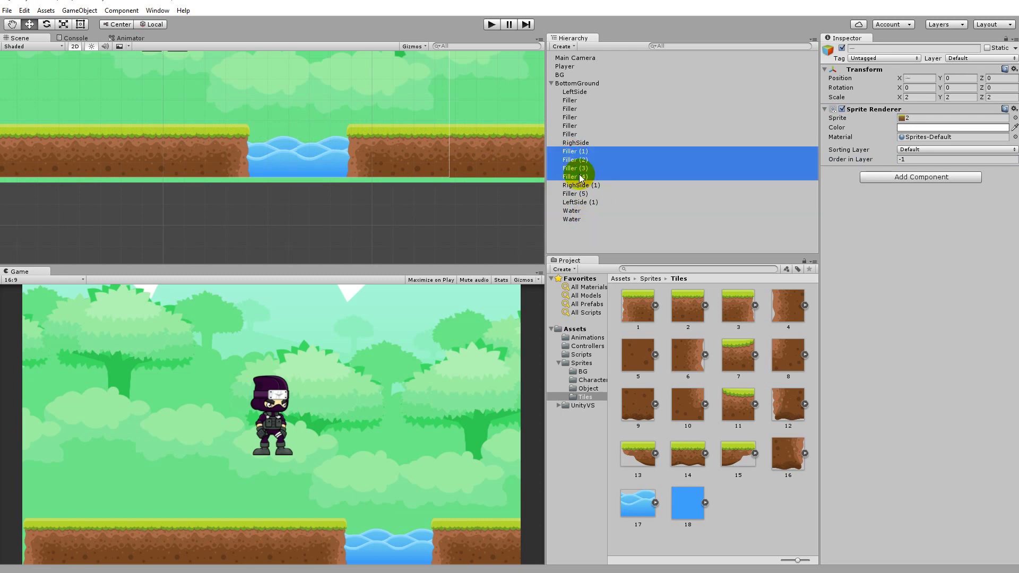
pyautogui.click(884, 47)
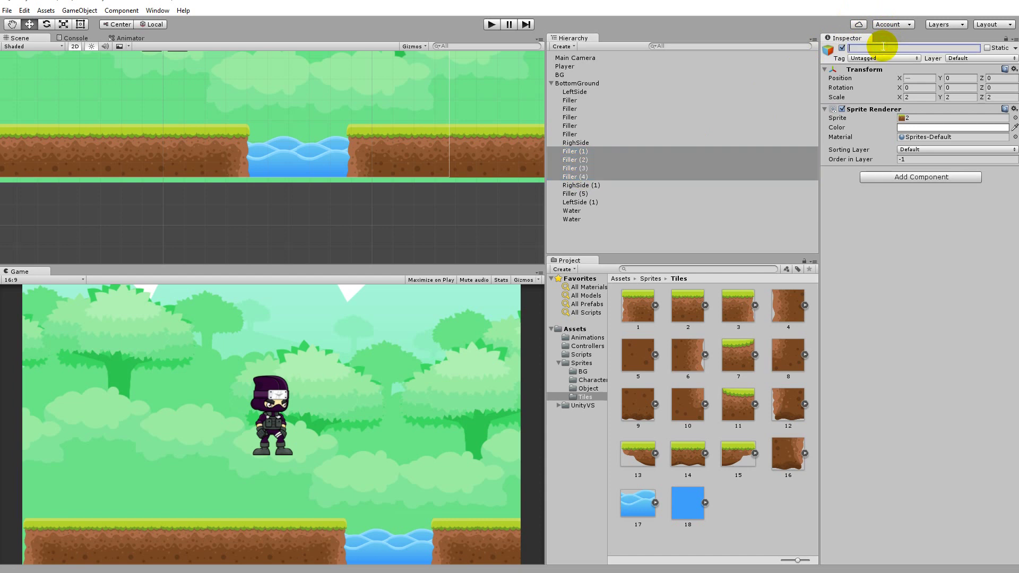
pyautogui.write('Filler')
pyautogui.press('Return')
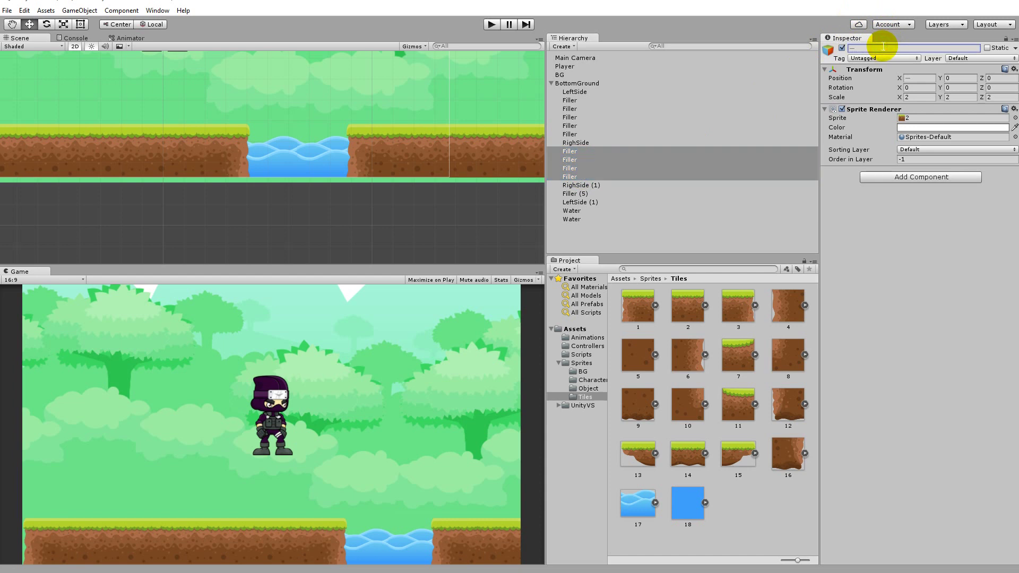
# Rename the tile RighSide (1) to Righside and the tile LeftSide (1) to LeftSide.
pyautogui.click(574, 185)
pyautogui.click(575, 185)
pyautogui.write('Righ')
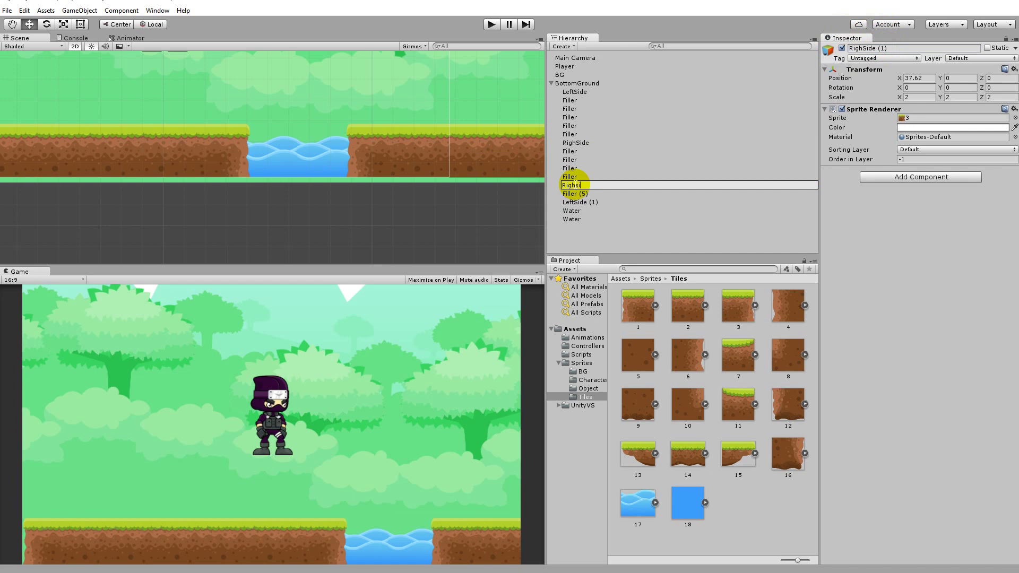
pyautogui.write('side')
pyautogui.press('Return')
pyautogui.click(585, 202)
pyautogui.click(585, 203)
pyautogui.write('LeftSide')
pyautogui.press('Return')
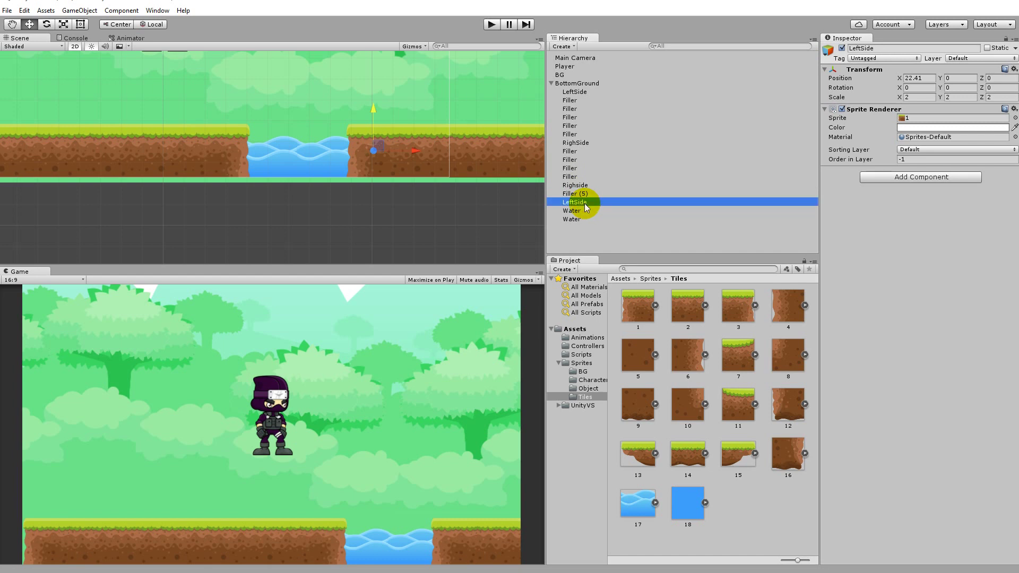
# Examine which tiles under BottomGround belong to the left platform and which to the right platform.
pyautogui.click(582, 143)
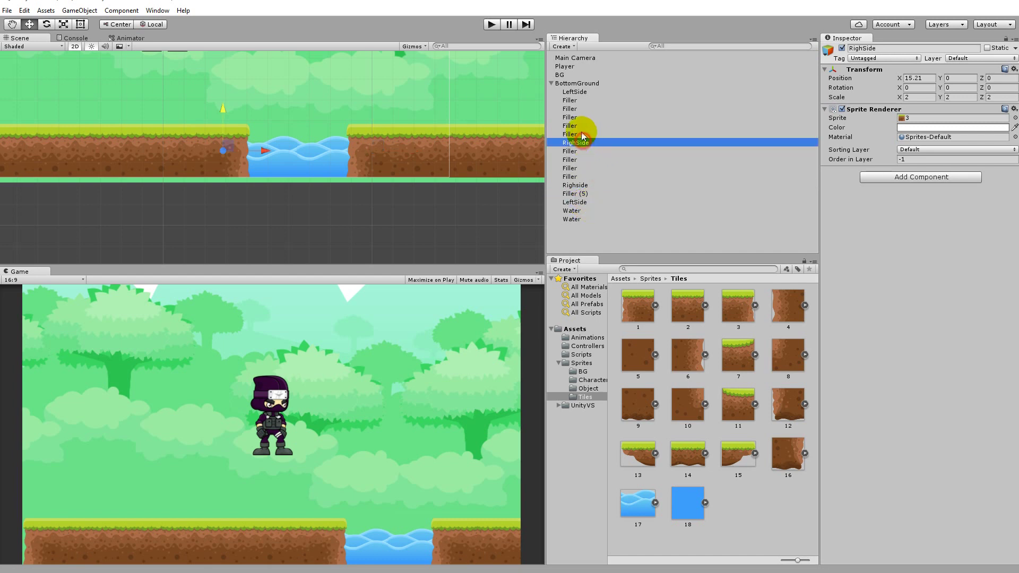
pyautogui.keyDown('shift'); pyautogui.click(573, 91); pyautogui.keyUp('shift')
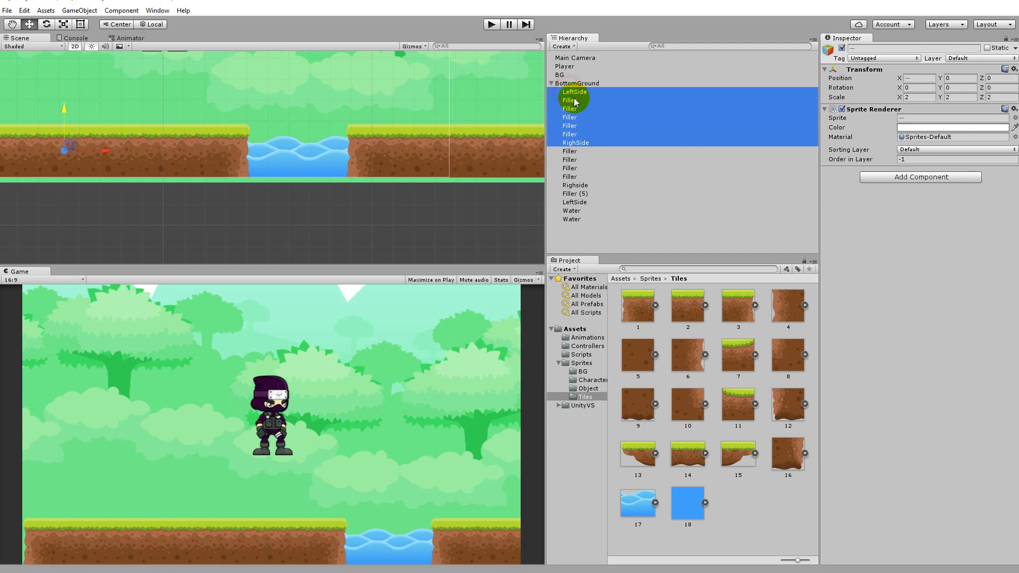
pyautogui.click(574, 141)
pyautogui.click(574, 151)
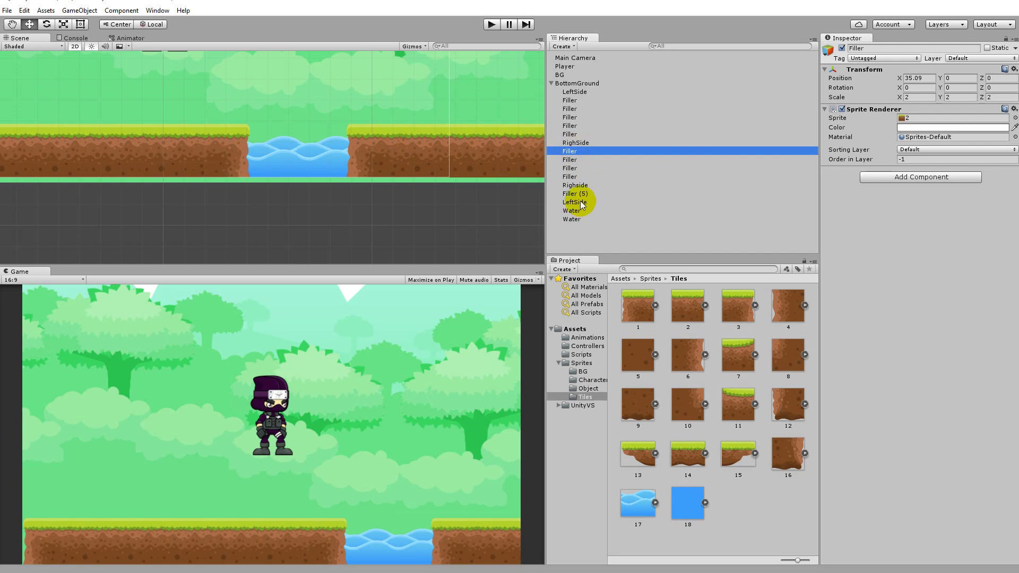
pyautogui.keyDown('shift'); pyautogui.click(579, 202); pyautogui.keyUp('shift')
pyautogui.click(573, 154)
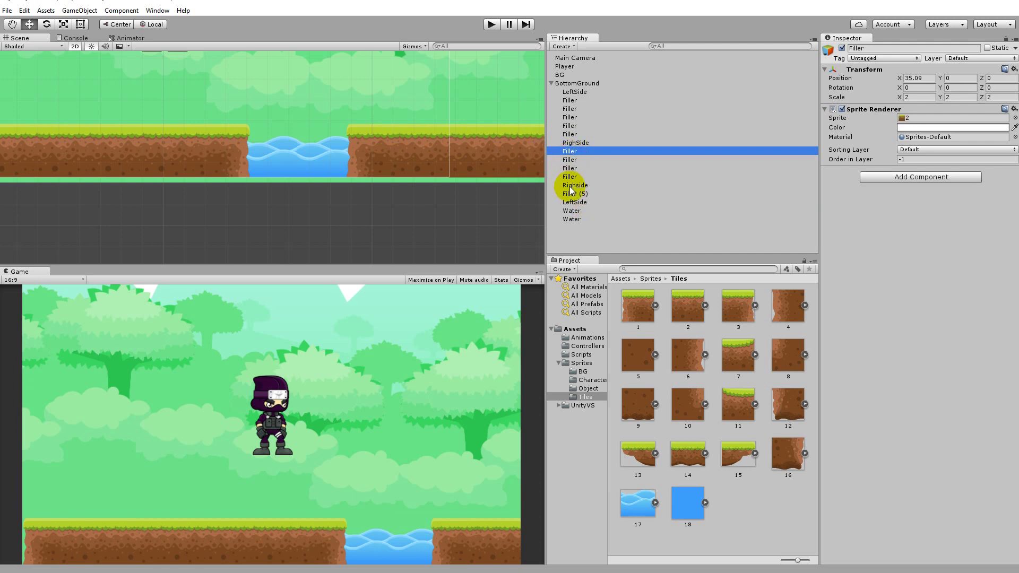
pyautogui.click(577, 194)
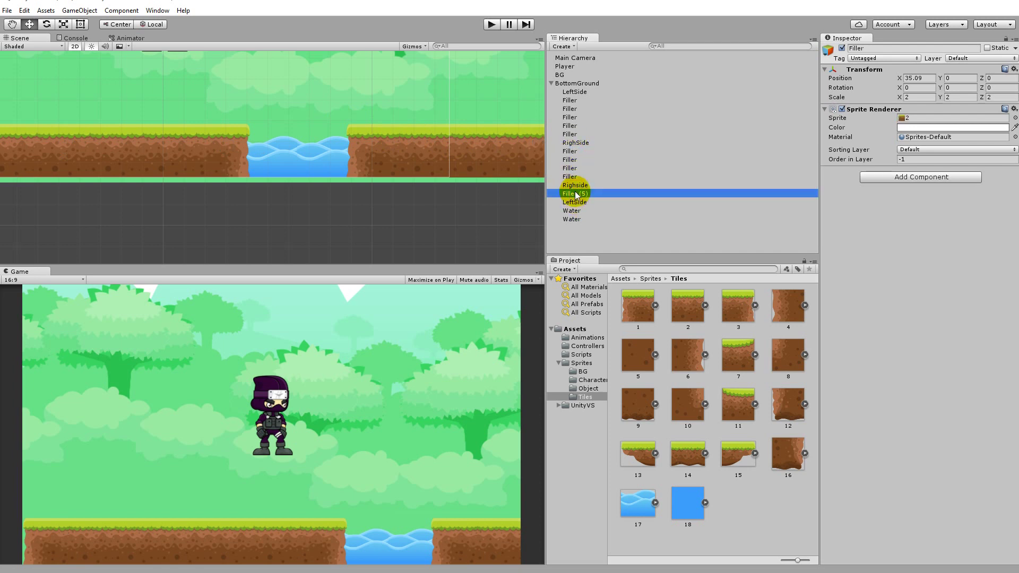
# Reorder the right platform's tiles under BottomGround, placing LeftSide first and Filler (5) before Righside, and rename Filler (5) to Filler.
pyautogui.click(576, 202)
pyautogui.moveTo(576, 203); pyautogui.dragTo(575, 148)
pyautogui.click(576, 203)
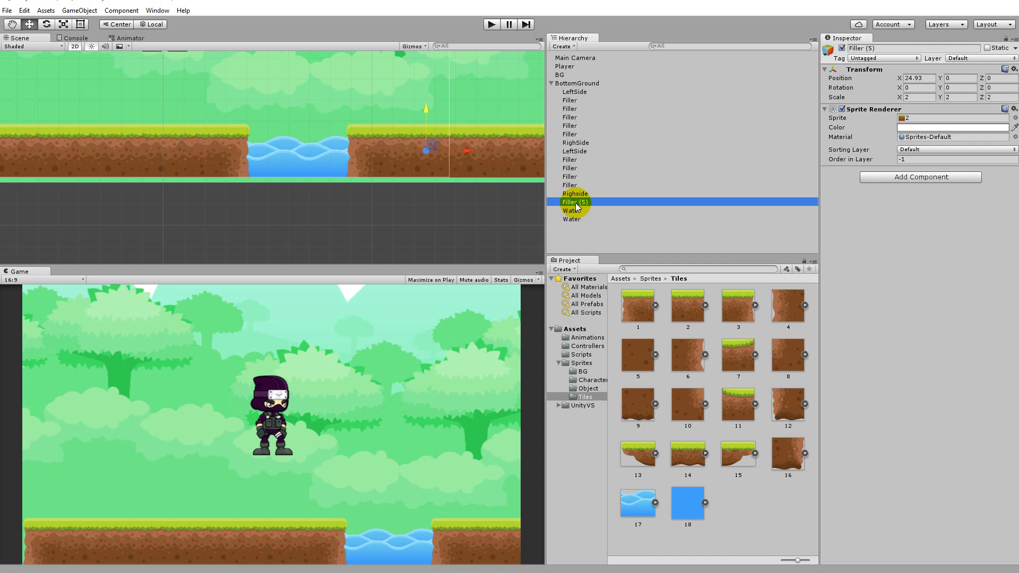
pyautogui.moveTo(576, 206); pyautogui.dragTo(577, 193)
pyautogui.click(577, 193)
pyautogui.write('Filler')
pyautogui.press('Return')
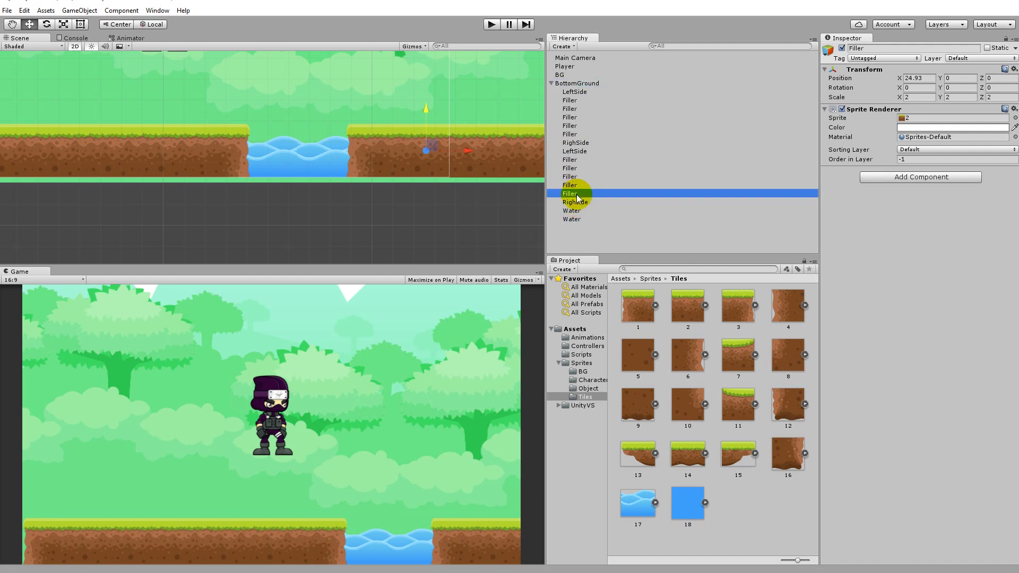
# Move both Water tiles in the hierarchy between the left platform's RighSide and the right platform's LeftSide.
pyautogui.click(576, 212)
pyautogui.keyDown('shift'); pyautogui.click(576, 220); pyautogui.keyUp('shift')
pyautogui.moveTo(577, 220); pyautogui.dragTo(581, 149)
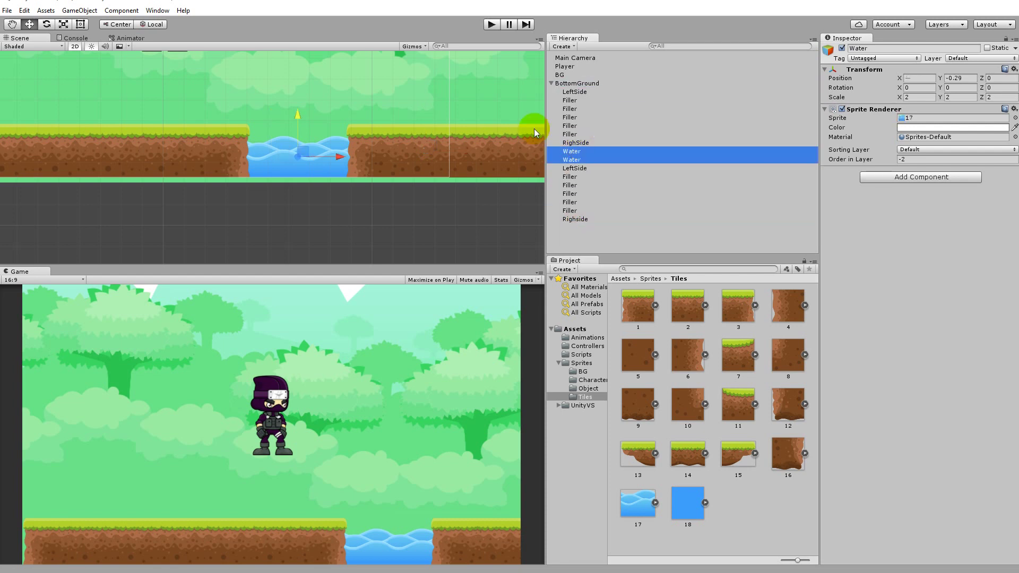
# Check the BottomGround tiles one by one, comparing their hierarchy order with their left-to-right order in the scene.
pyautogui.scroll(-2, 337, 146)
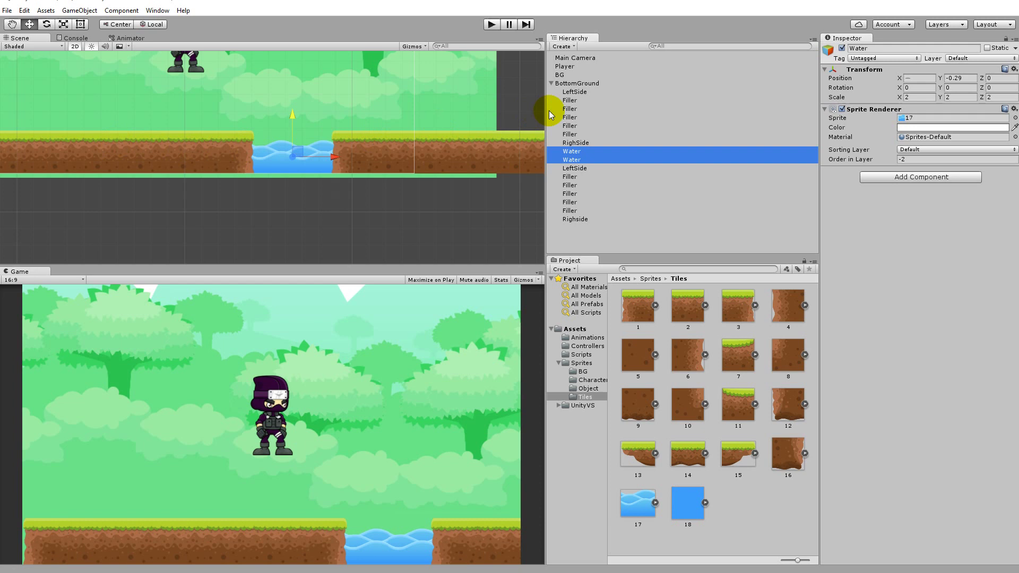
pyautogui.click(574, 91)
pyautogui.click(570, 108)
pyautogui.click(571, 118)
pyautogui.click(572, 125)
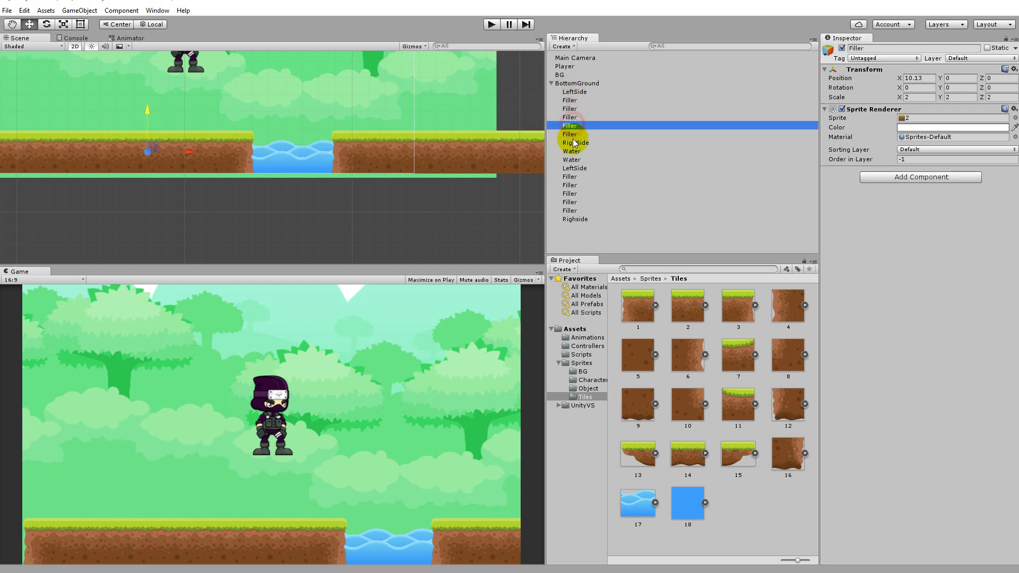
pyautogui.click(575, 142)
pyautogui.click(576, 151)
pyautogui.click(576, 159)
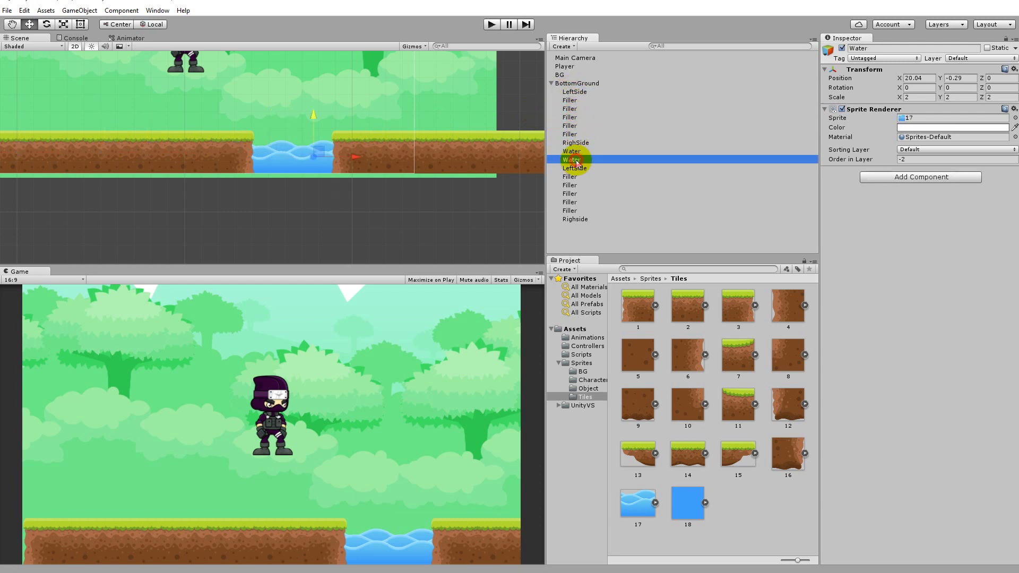
pyautogui.click(575, 168)
pyautogui.click(573, 177)
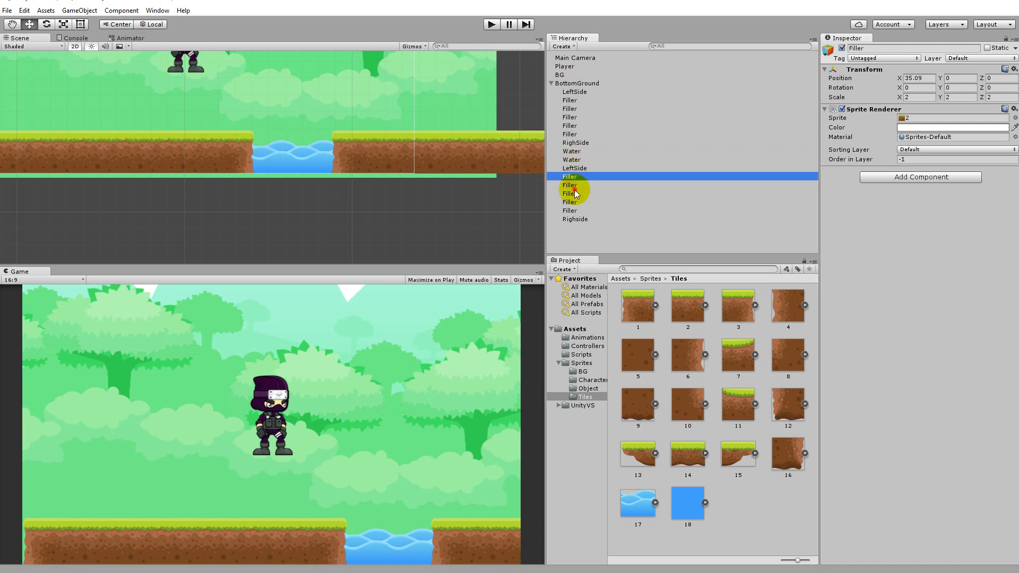
pyautogui.click(572, 194)
pyautogui.click(574, 211)
pyautogui.click(575, 219)
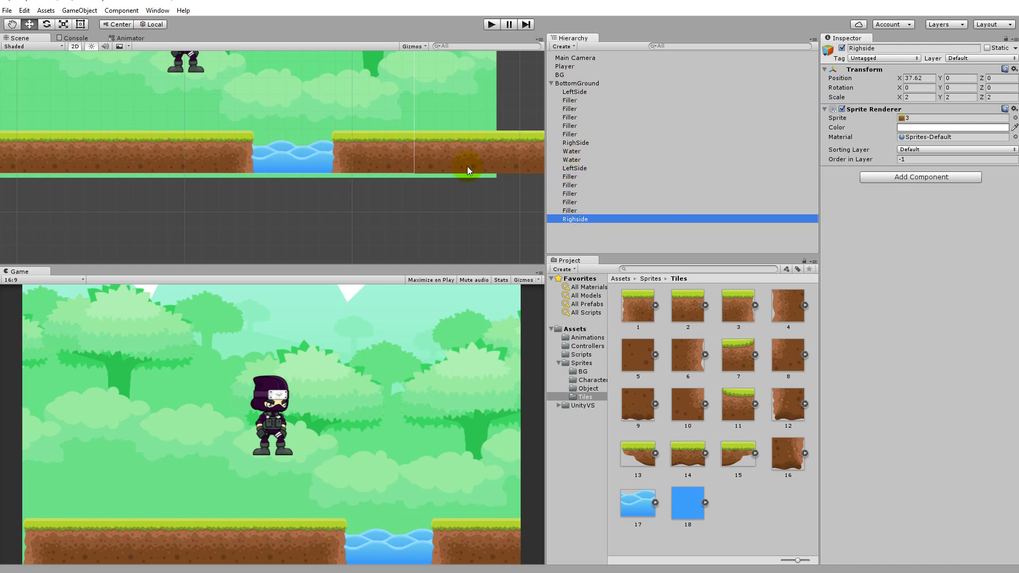
# Check the right platform's Filler tiles and Righside one by one against their positions in the scene.
pyautogui.scroll(-2, 467, 167)
pyautogui.click(568, 210)
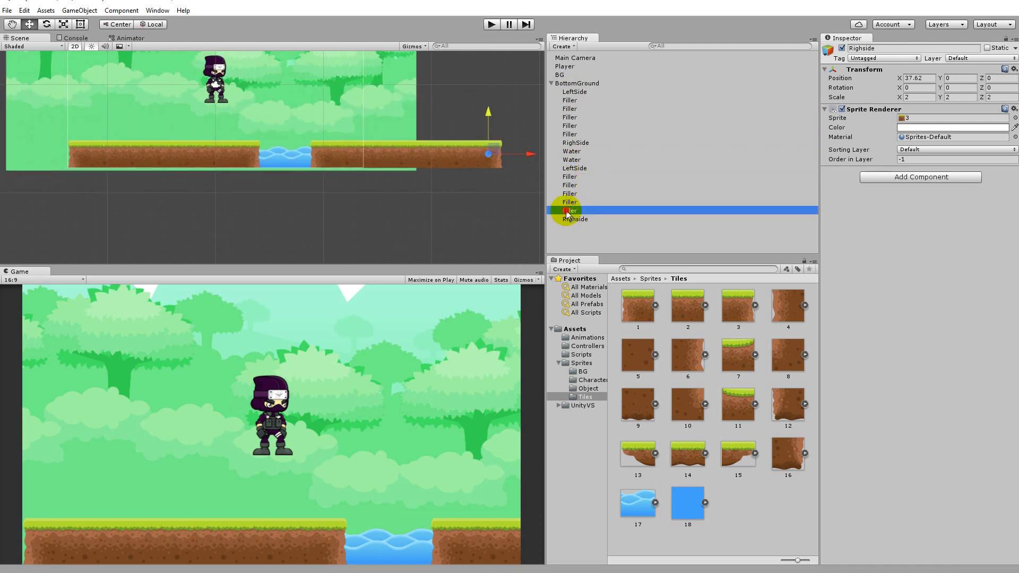
pyautogui.press('Up')
pyautogui.press('Up')
pyautogui.press('Up')
pyautogui.press('Up')
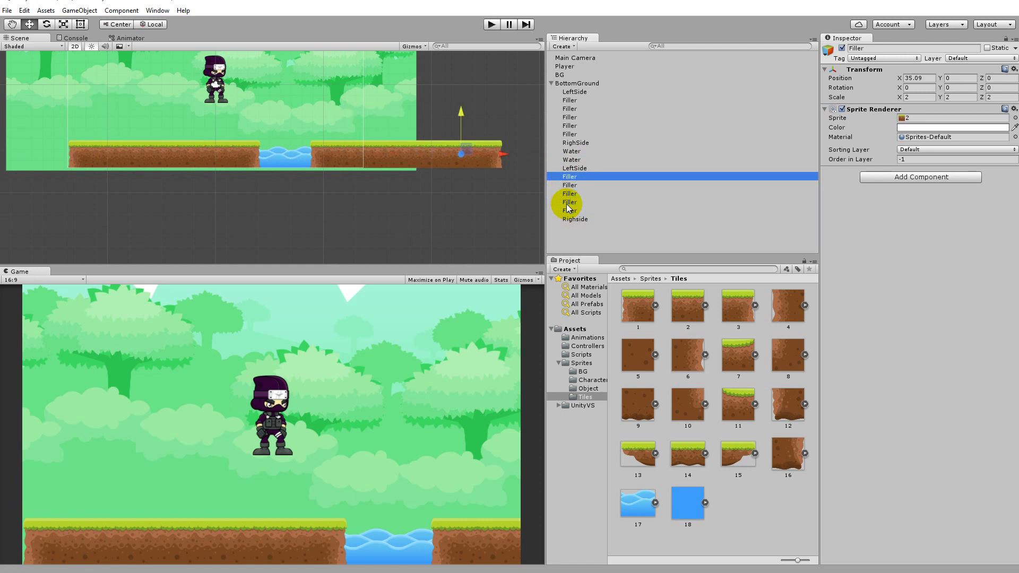
pyautogui.press('Down')
pyautogui.press('Down')
pyautogui.press('Down')
pyautogui.press('Down')
pyautogui.press('Down')
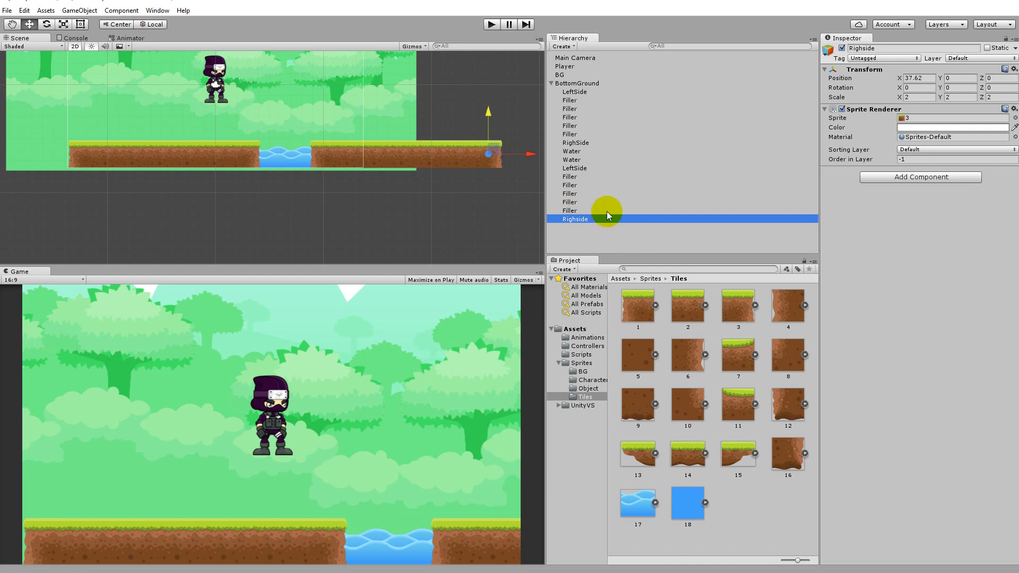
pyautogui.scroll(2, 444, 168)
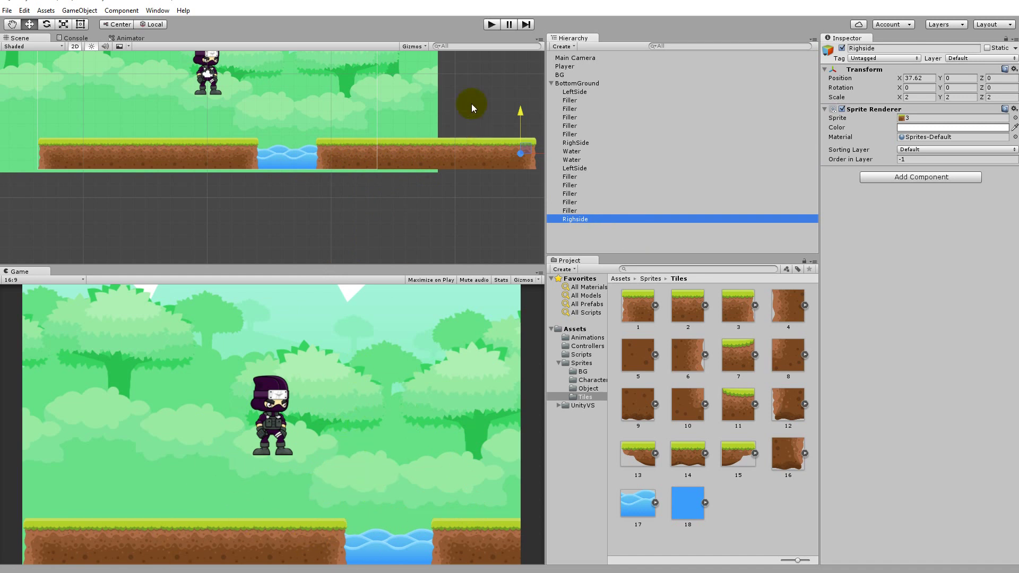
# Set the Player's Rigidbody 2D gravity scale to 1 and run the game briefly to test it.
pyautogui.click(572, 68)
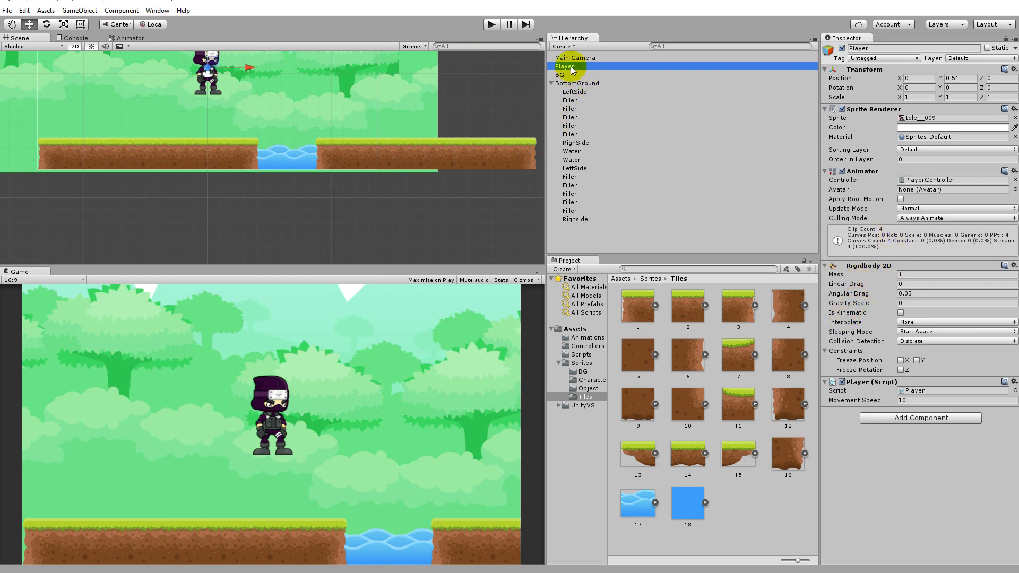
pyautogui.click(902, 303)
pyautogui.write('1')
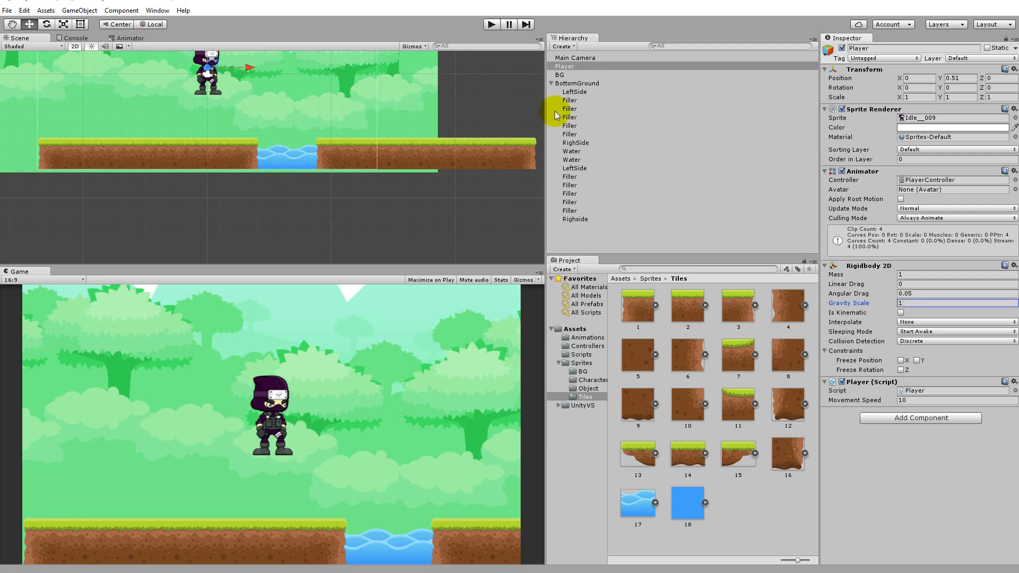
pyautogui.click(492, 26)
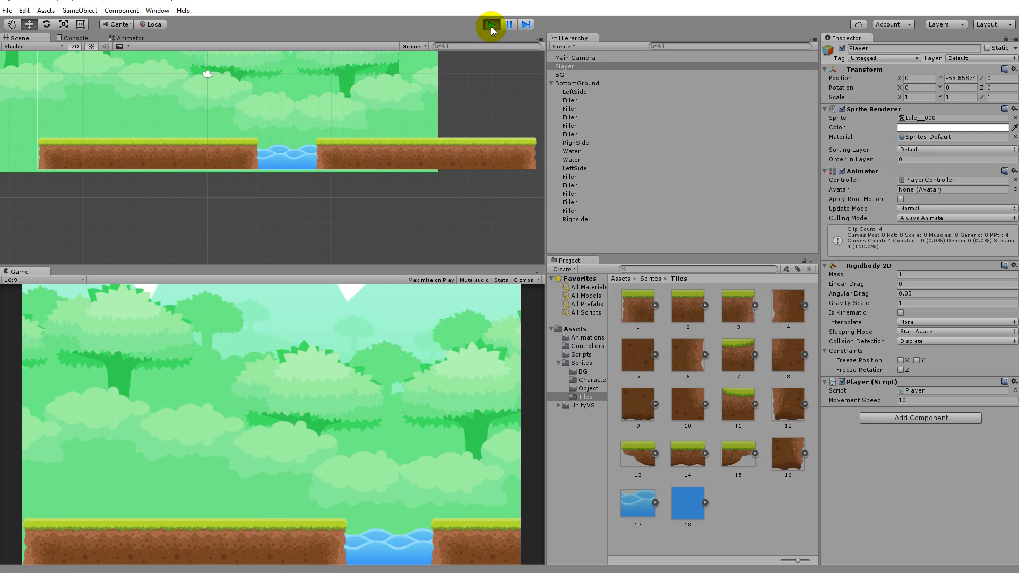
pyautogui.click(490, 25)
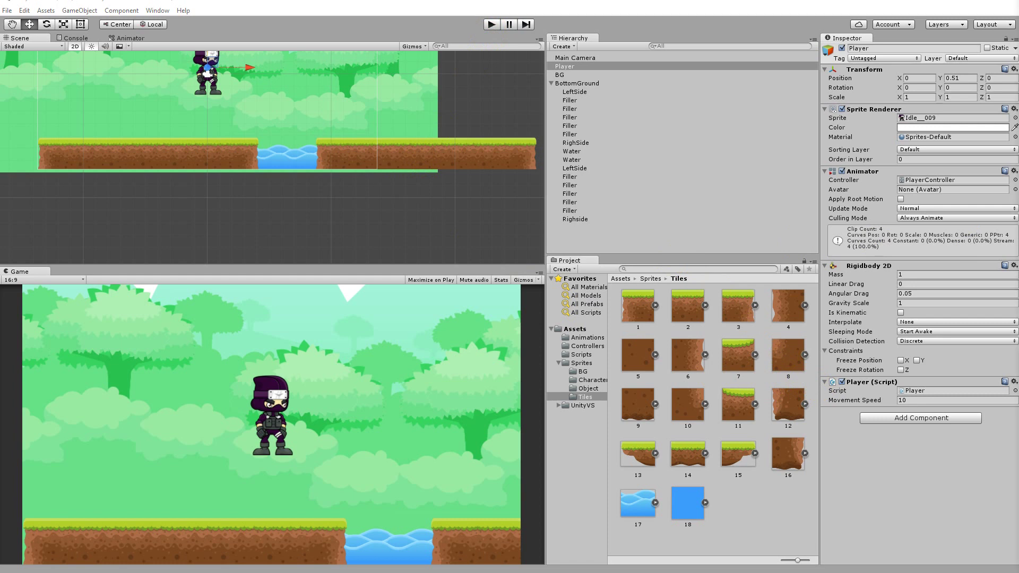
# Add a Box Collider 2D component to the Player.
pyautogui.click(914, 419)
pyautogui.write('box')
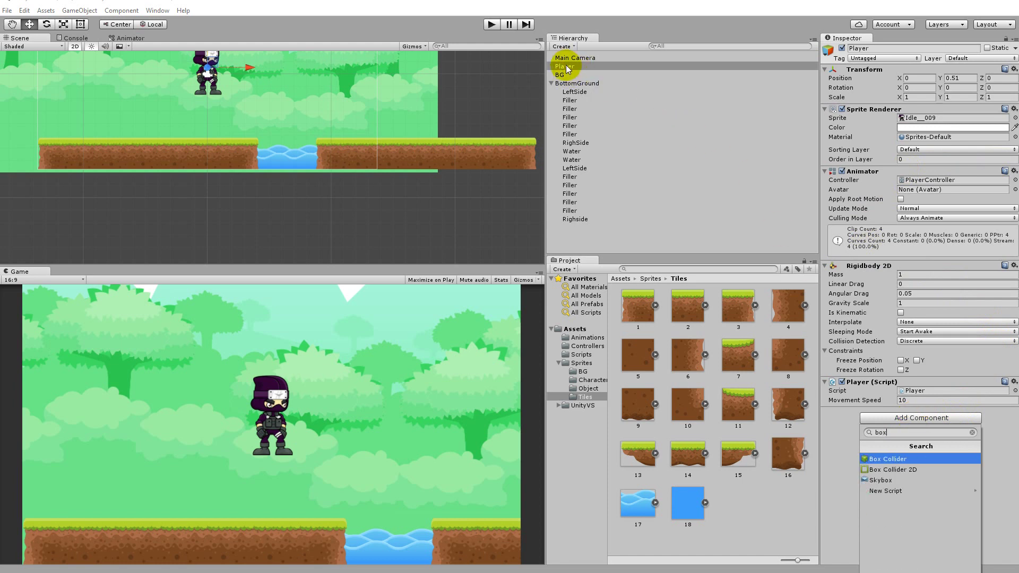
pyautogui.click(889, 469)
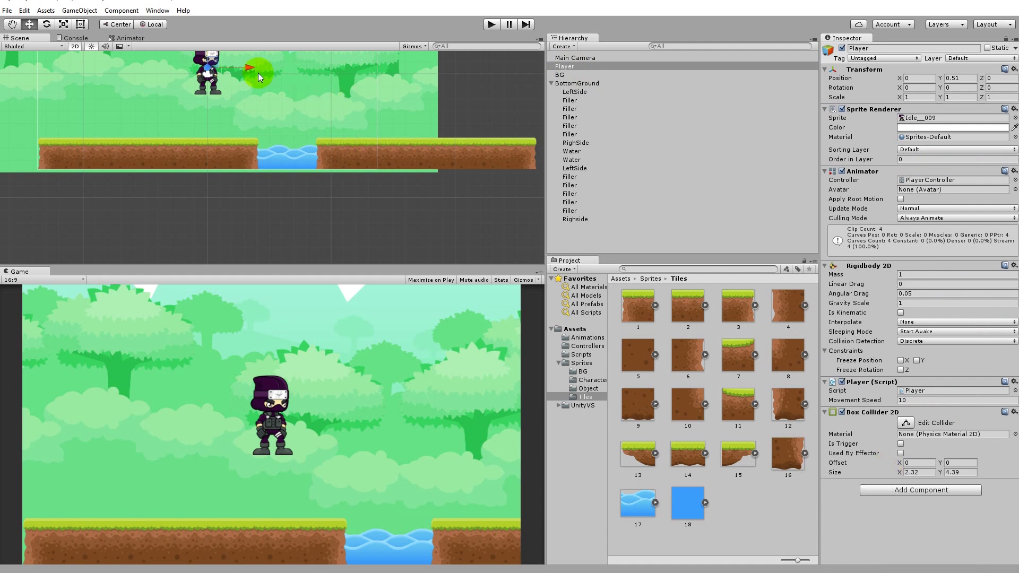
# Hide the BG object and examine how the Player's box collider outline fits the sprite, especially around the feet.
pyautogui.press('f')
pyautogui.scroll(-2, 303, 162)
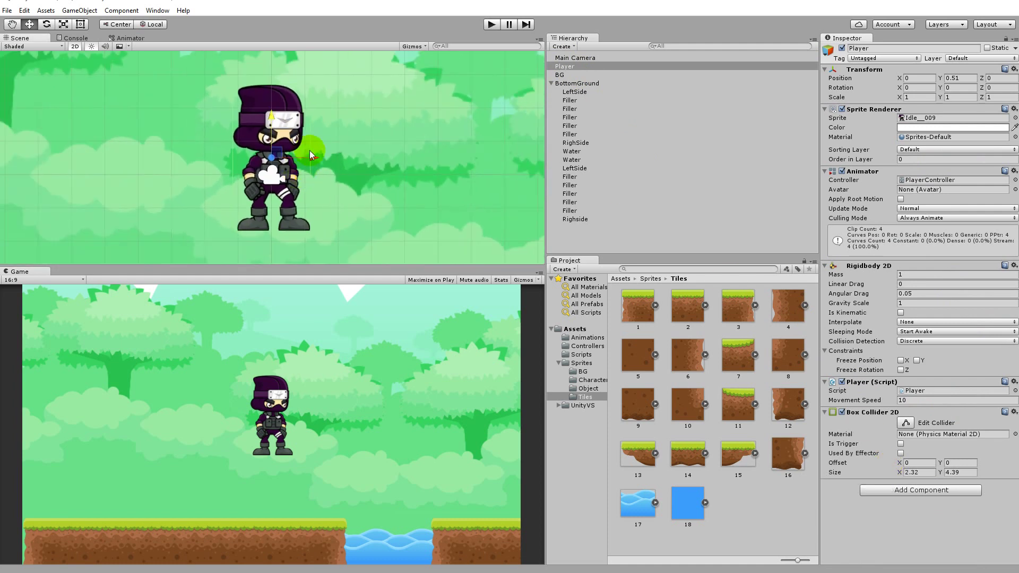
pyautogui.click(581, 75)
pyautogui.click(842, 49)
pyautogui.scroll(3, 317, 130)
pyautogui.click(565, 67)
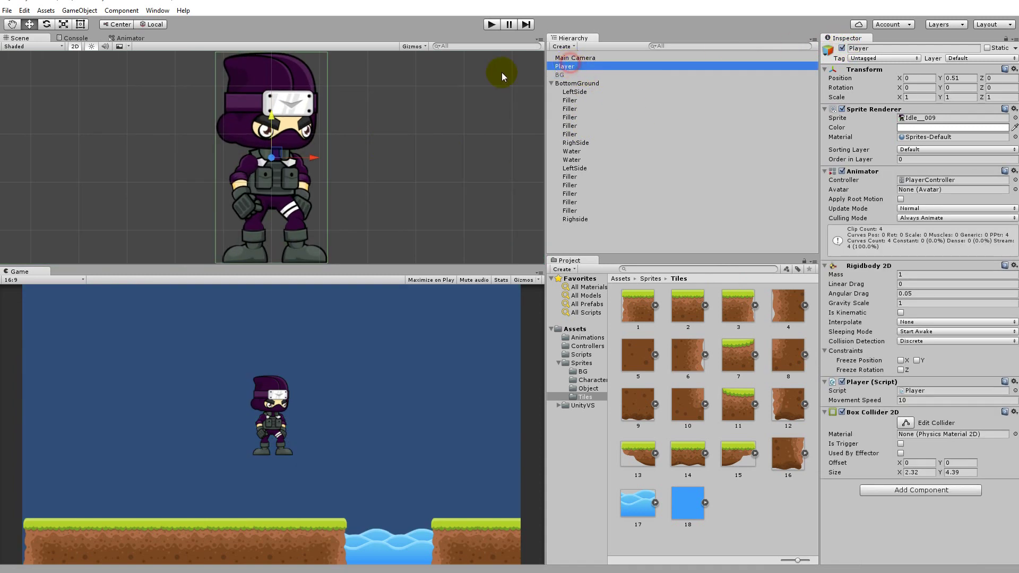
pyautogui.scroll(-1, 286, 173)
pyautogui.scroll(-1, 287, 172)
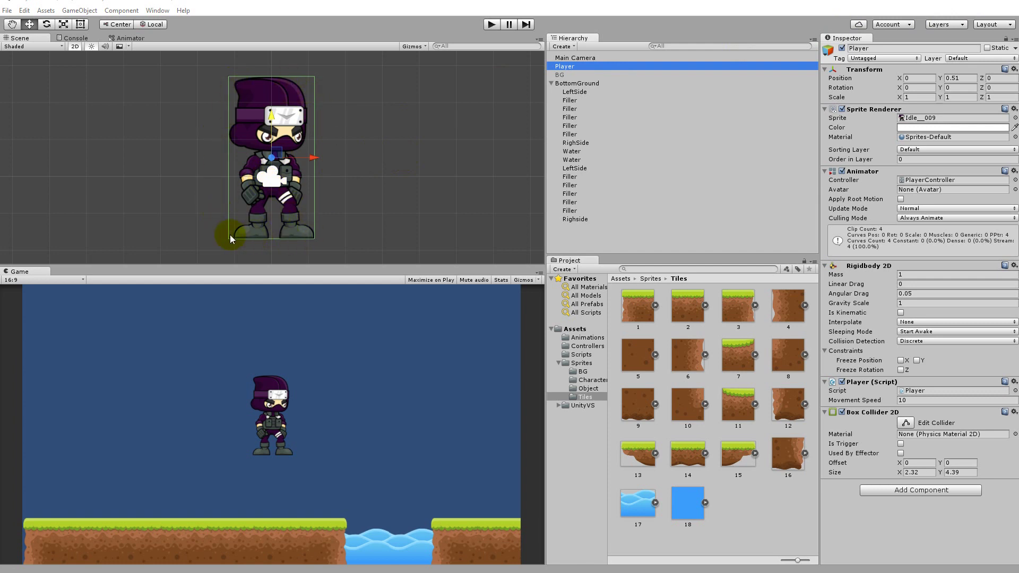
pyautogui.click(256, 228)
pyautogui.scroll(2, 257, 228)
pyautogui.scroll(-2, 256, 233)
pyautogui.scroll(5, 256, 233)
pyautogui.moveTo(394, 182); pyautogui.dragTo(473, 32, button='middle')
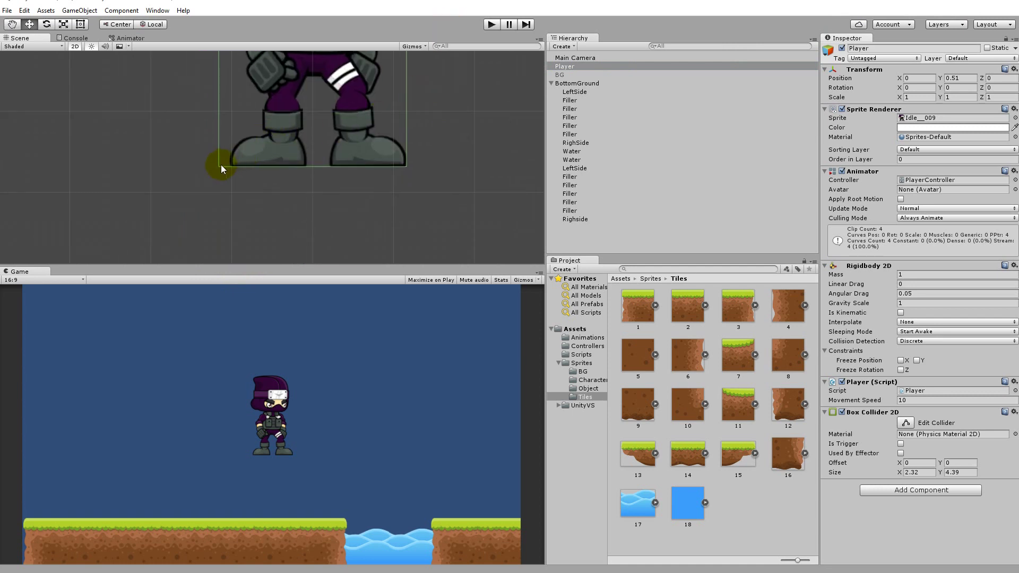
pyautogui.scroll(-5, 445, 135)
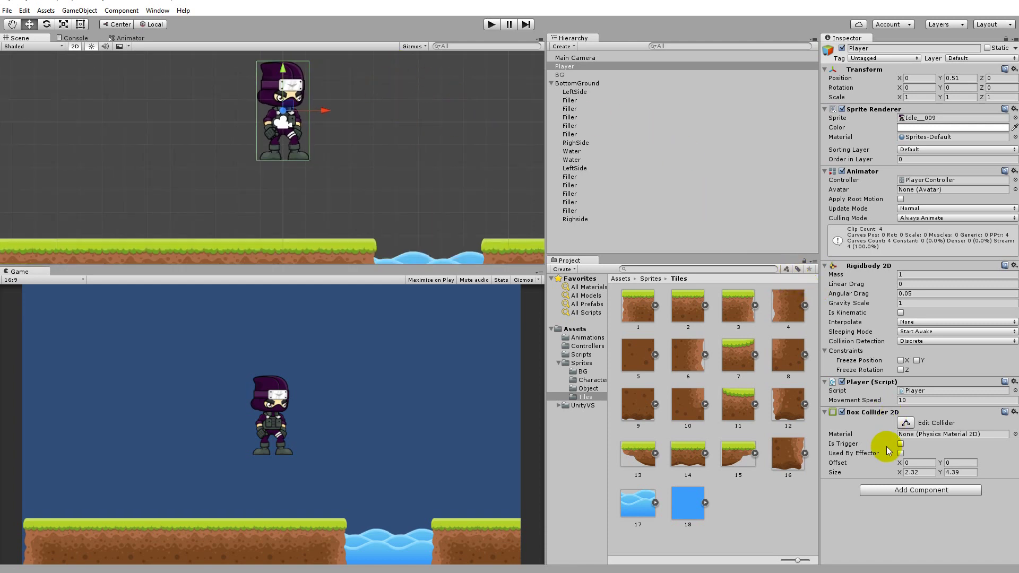
# Narrow the Player's box collider to an X size of 1.46 and re-enable the BG object.
pyautogui.moveTo(899, 472)
pyautogui.mouseDown()
pyautogui.moveTo(932, 471)
pyautogui.moveTo(882, 473)
pyautogui.mouseUp()
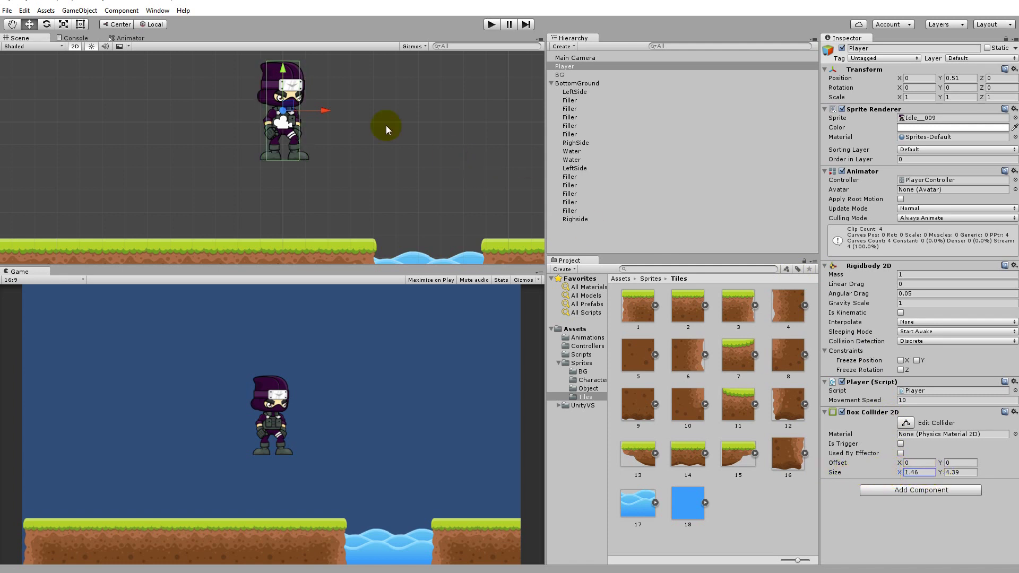
pyautogui.scroll(4, 386, 126)
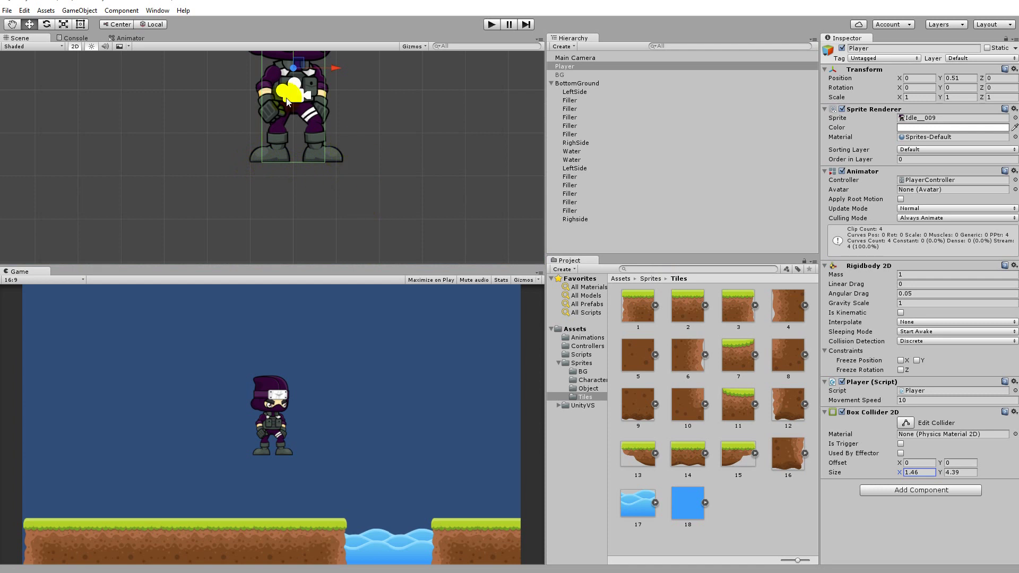
pyautogui.scroll(-4, 364, 208)
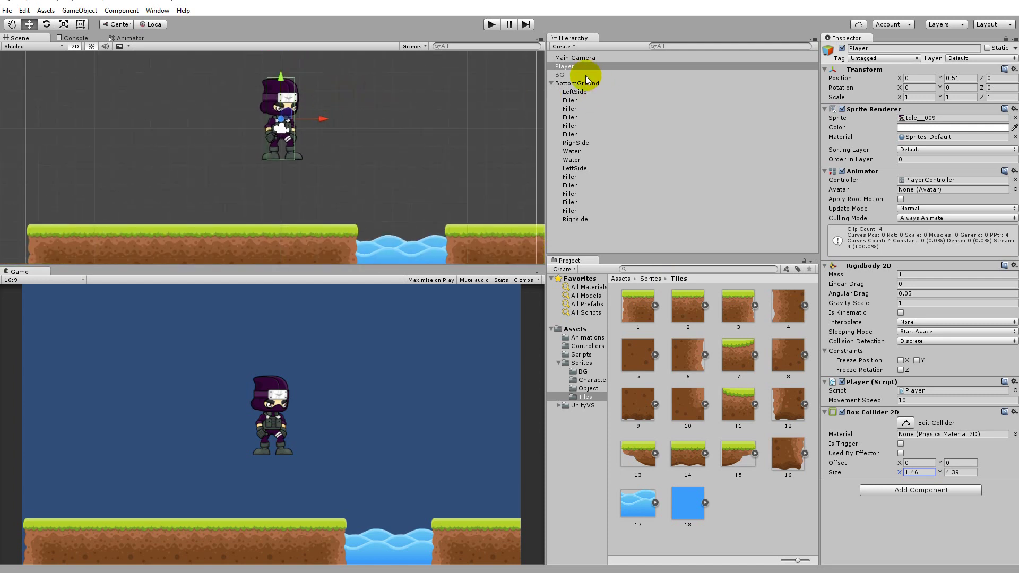
pyautogui.click(562, 74)
pyautogui.click(842, 49)
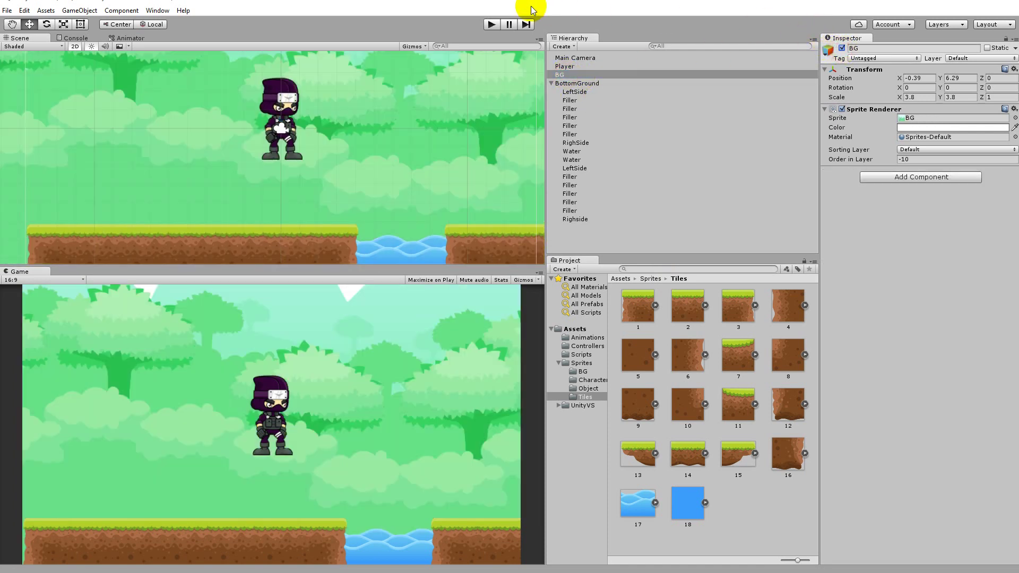
# Run the game to test whether the Player lands on the ground tiles, and stop it.
pyautogui.click(489, 25)
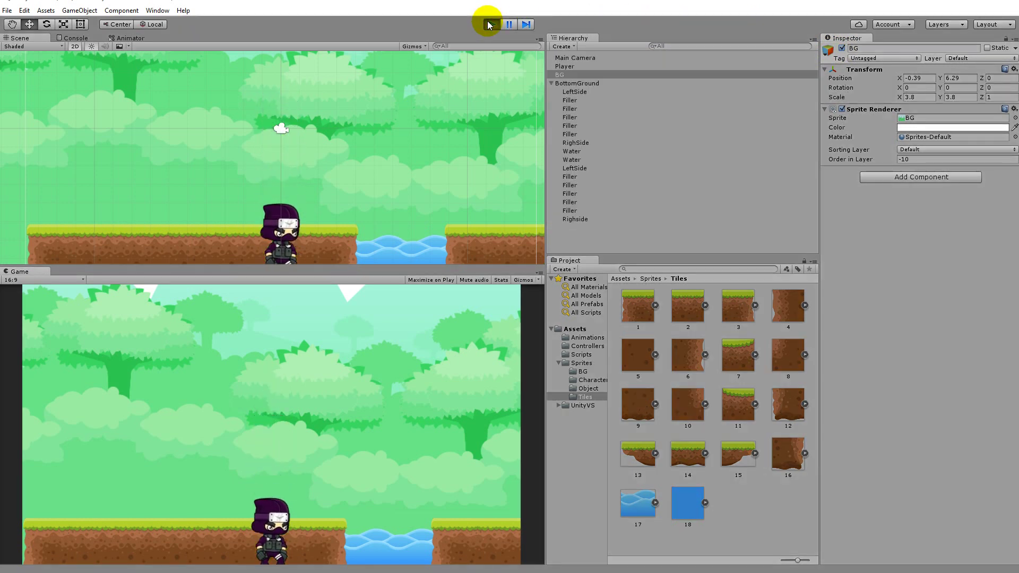
pyautogui.click(488, 25)
# Add a Box Collider 2D component to BottomGround.
pyautogui.scroll(-2, 332, 218)
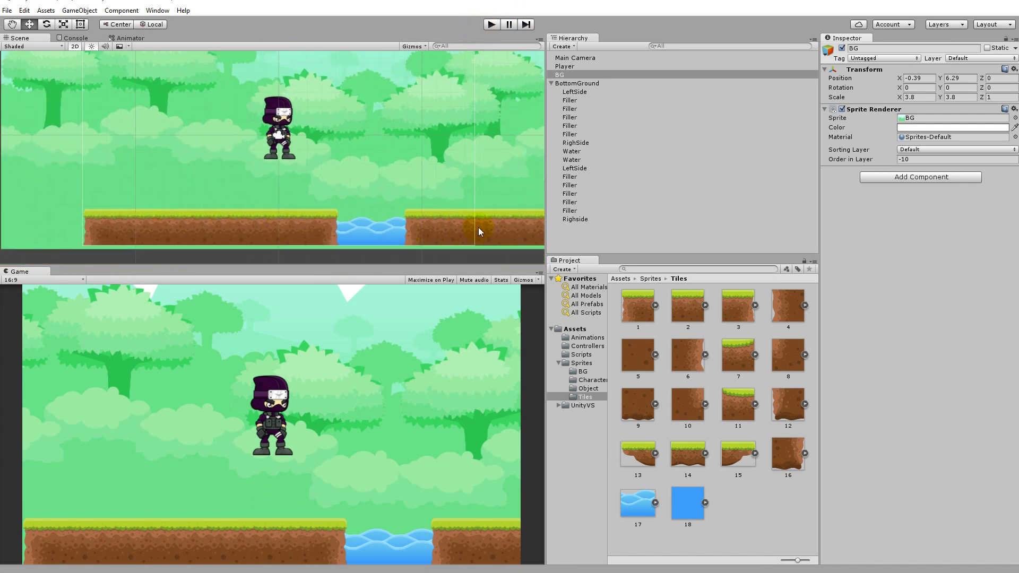
pyautogui.click(563, 87)
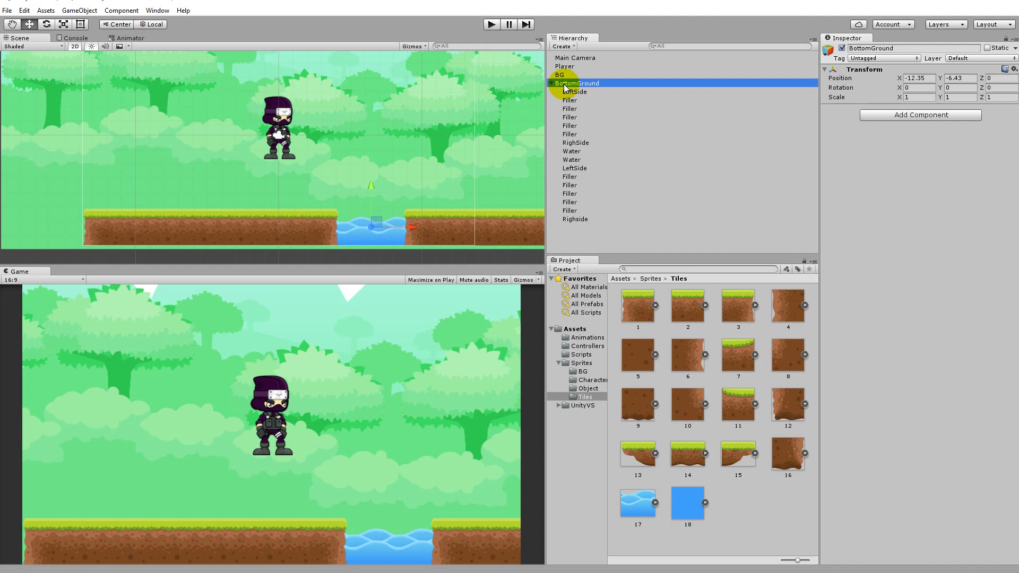
pyautogui.click(897, 115)
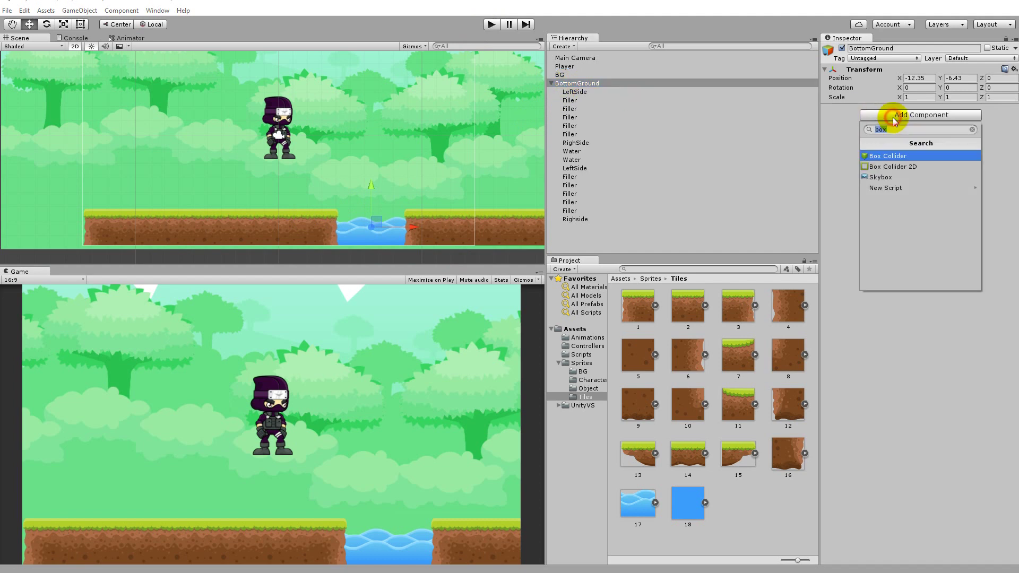
pyautogui.click(891, 167)
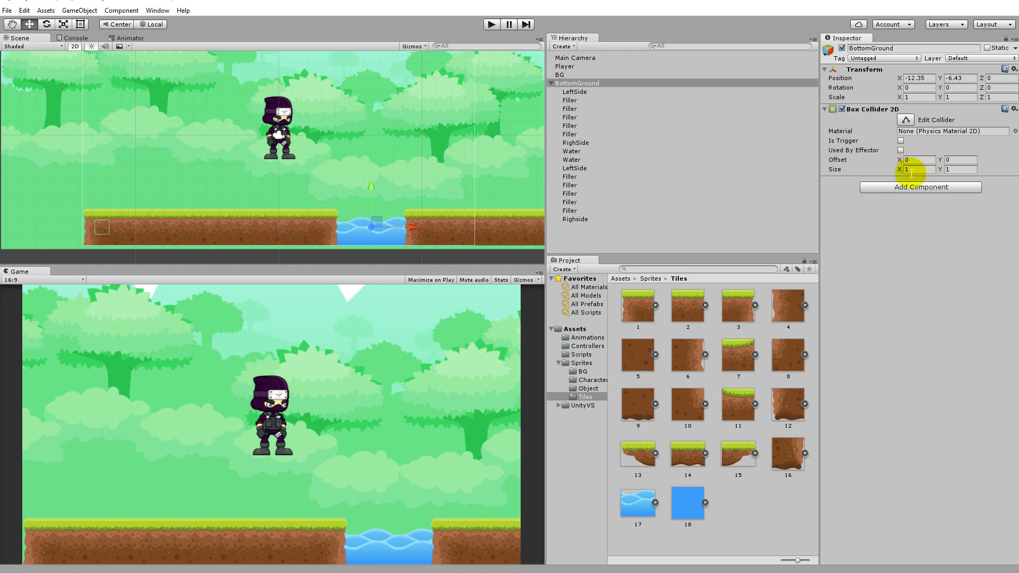
# Place BottomGround's collider beneath the Player with an X offset of 12.19, and run the game to test the landing.
pyautogui.moveTo(902, 160); pyautogui.dragTo(990, 157)
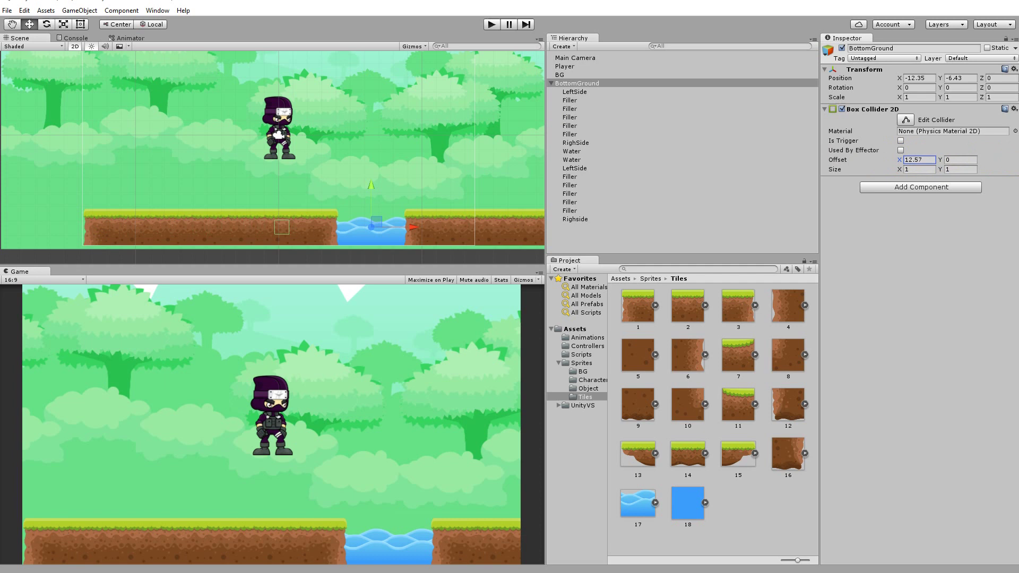
pyautogui.click(492, 24)
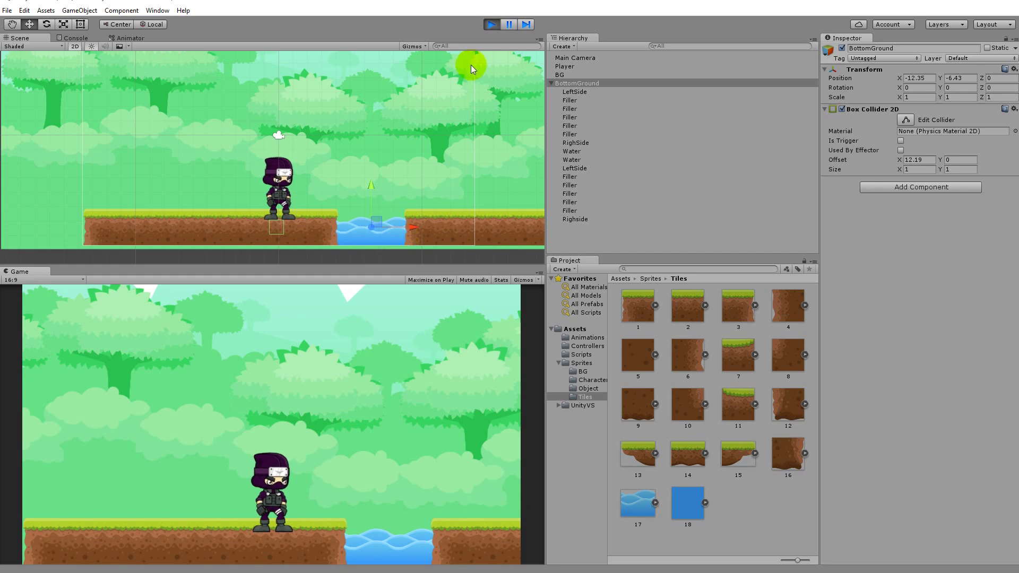
pyautogui.click(490, 23)
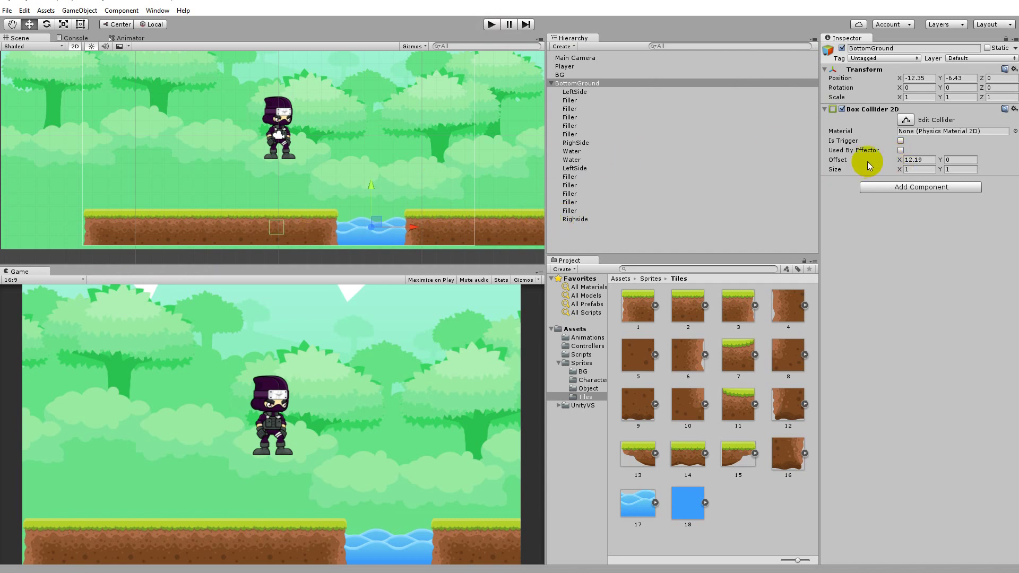
# Stretch BottomGround's collider across the left platform with an X size of 17.5 and an X offset of 7.58.
pyautogui.click(904, 160)
pyautogui.moveTo(904, 162); pyautogui.dragTo(807, 165)
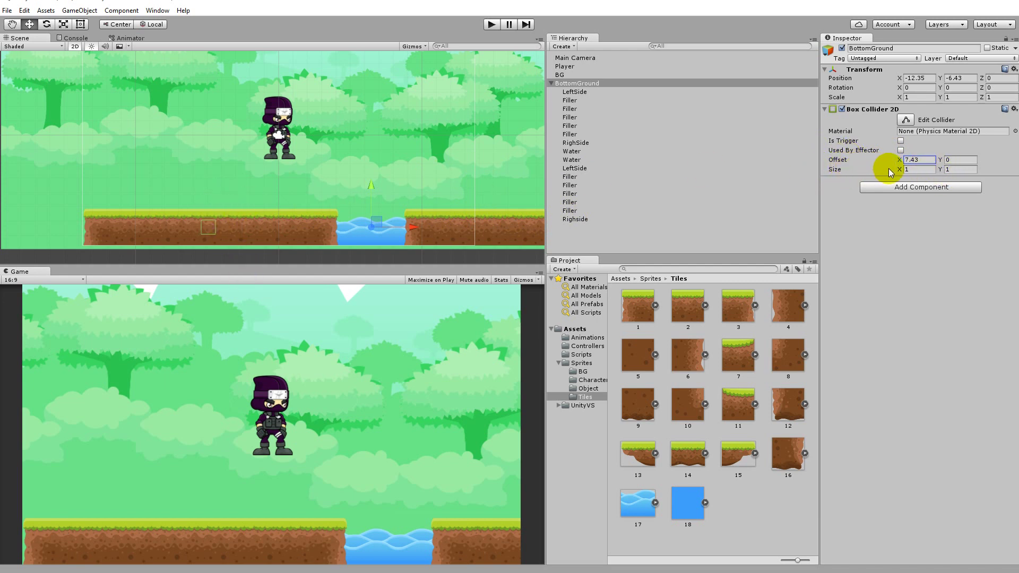
pyautogui.moveTo(898, 171); pyautogui.dragTo(958, 171)
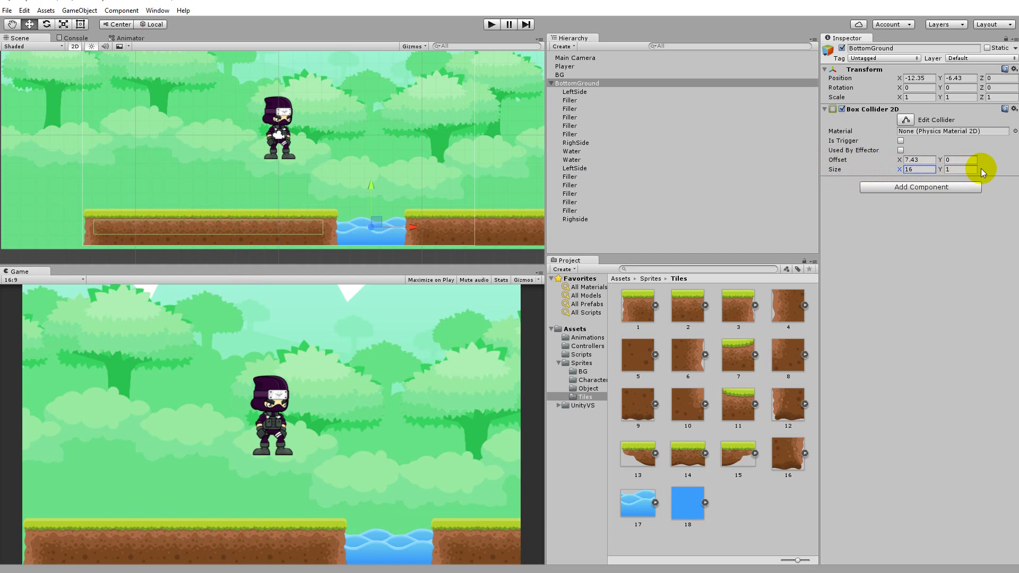
pyautogui.click(904, 160)
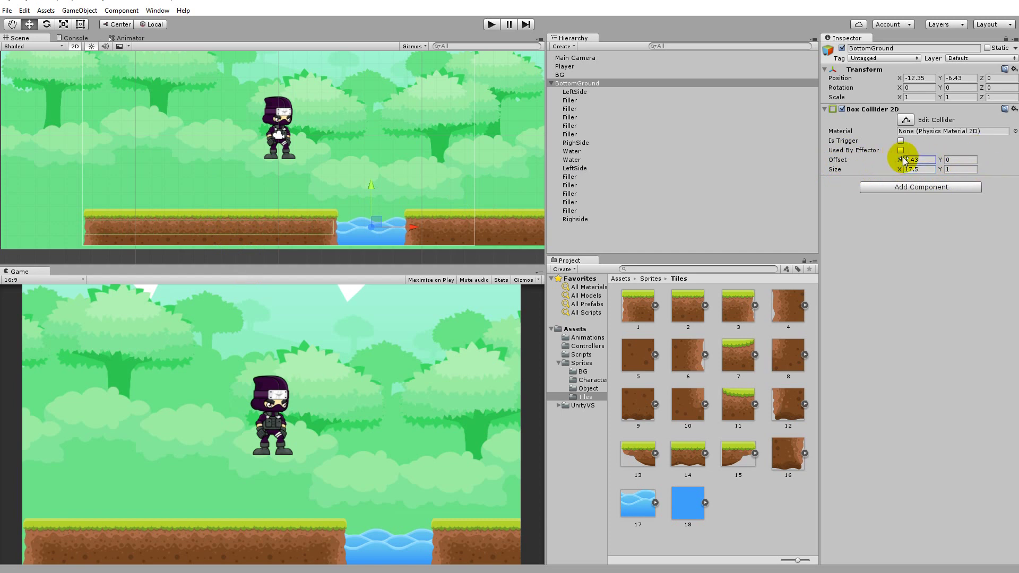
# Check both ends of the left platform's collider and raise it to a Y offset of 0.48.
pyautogui.scroll(-5, 350, 213)
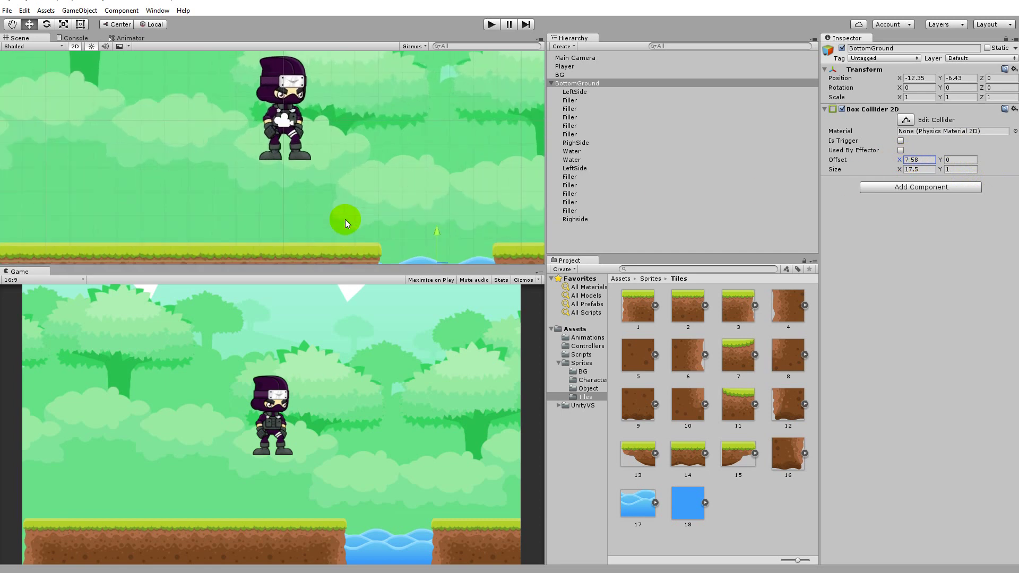
pyautogui.scroll(5, 159, 125)
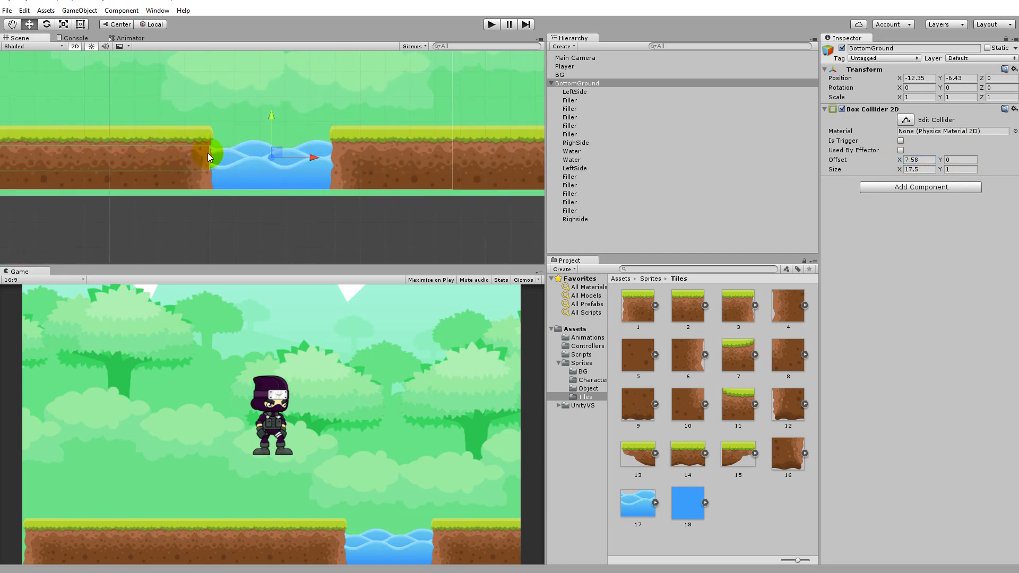
pyautogui.moveTo(248, 204); pyautogui.dragTo(177, 195, button='middle')
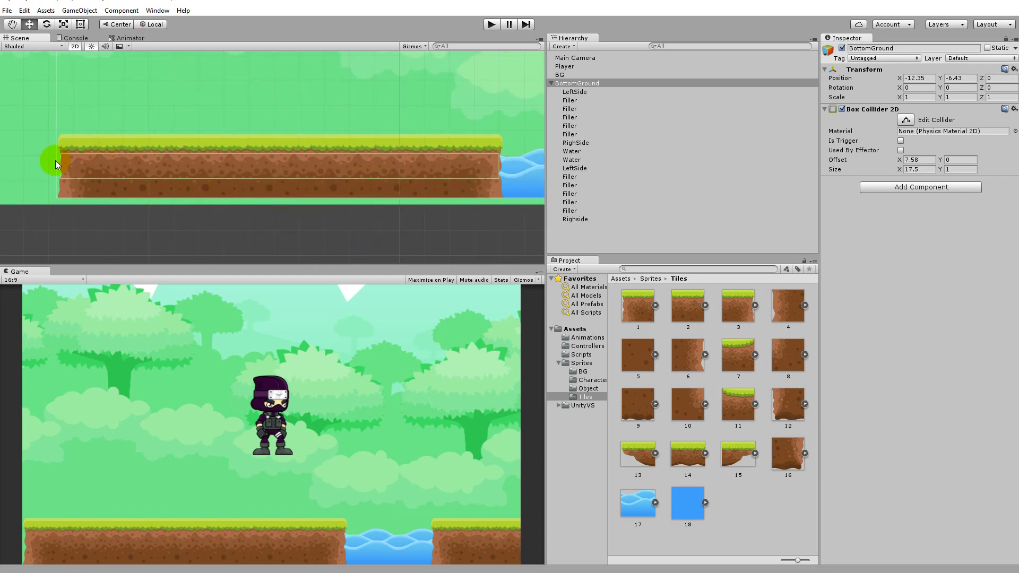
pyautogui.scroll(-2, 275, 169)
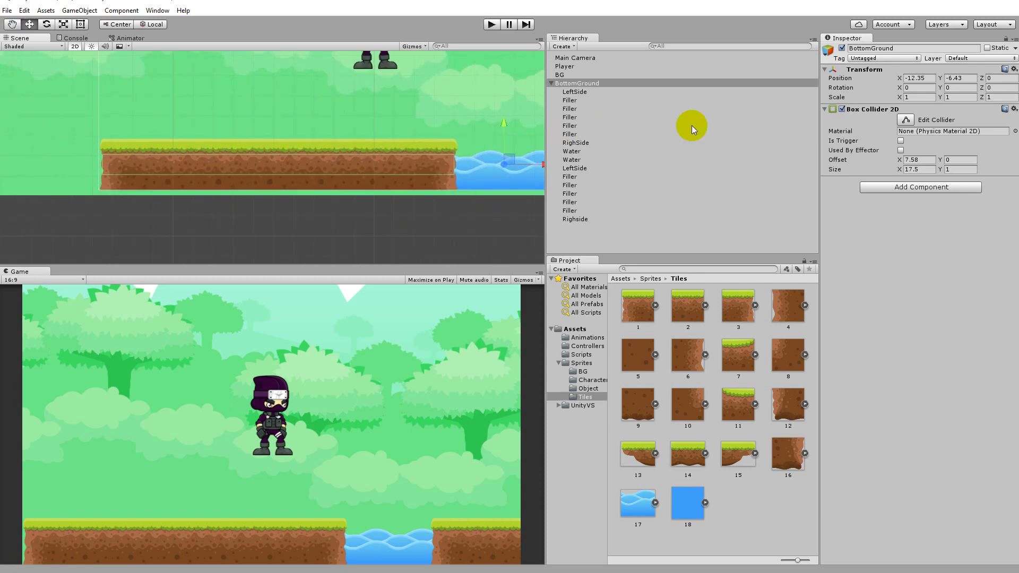
pyautogui.moveTo(944, 162); pyautogui.dragTo(870, 159)
pyautogui.scroll(-5, 363, 84)
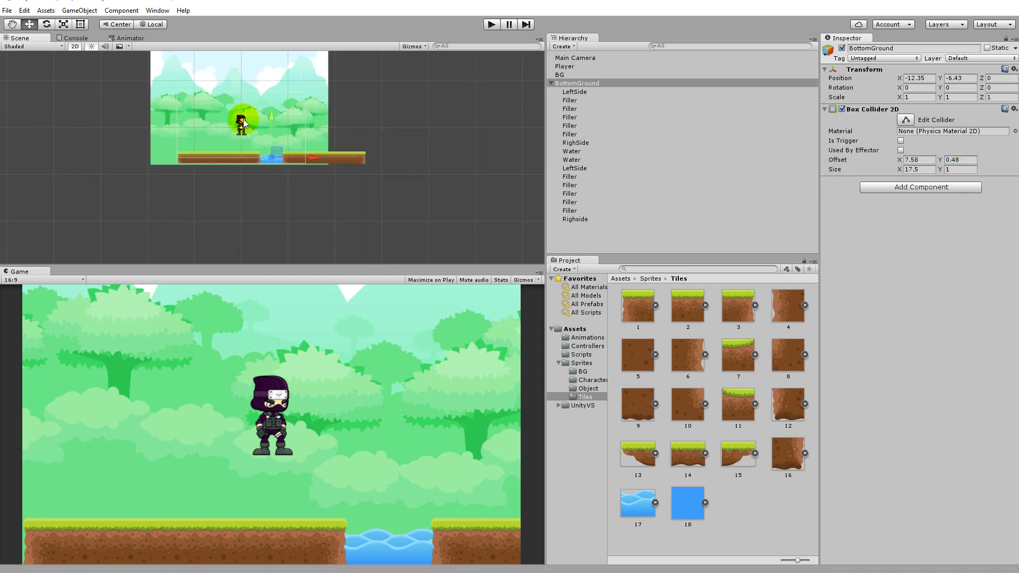
# Raise BottomGround's collider toward the grass surface of the left platform by setting its Y offset to 0.63.
pyautogui.scroll(10, 138, 104)
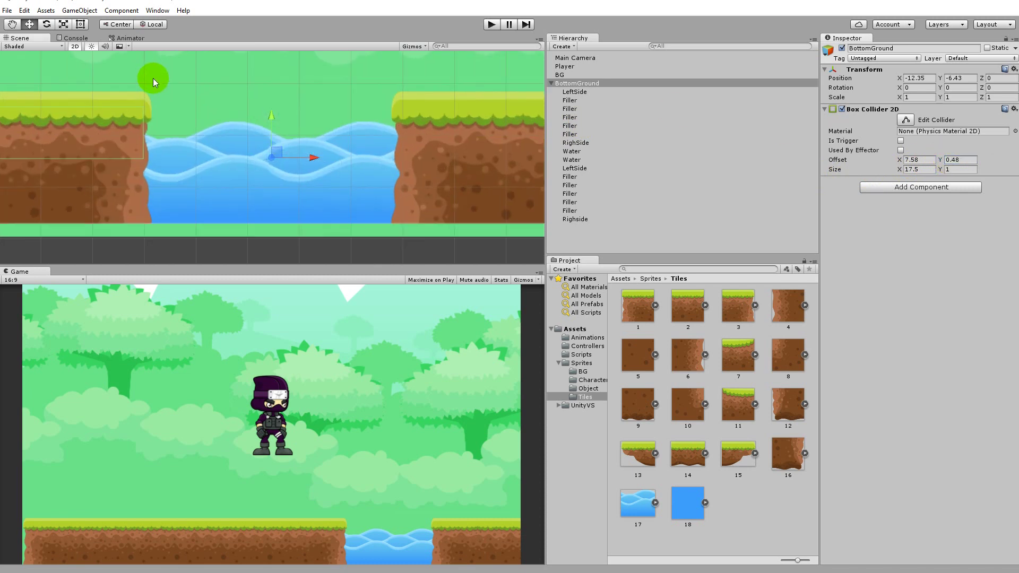
pyautogui.scroll(8, 231, 152)
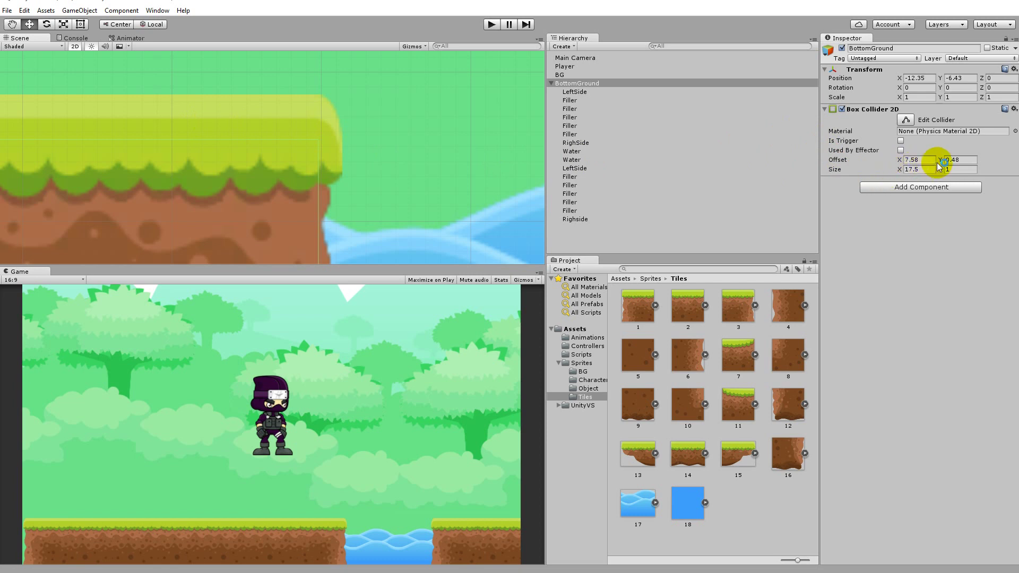
pyautogui.moveTo(942, 162); pyautogui.dragTo(949, 163)
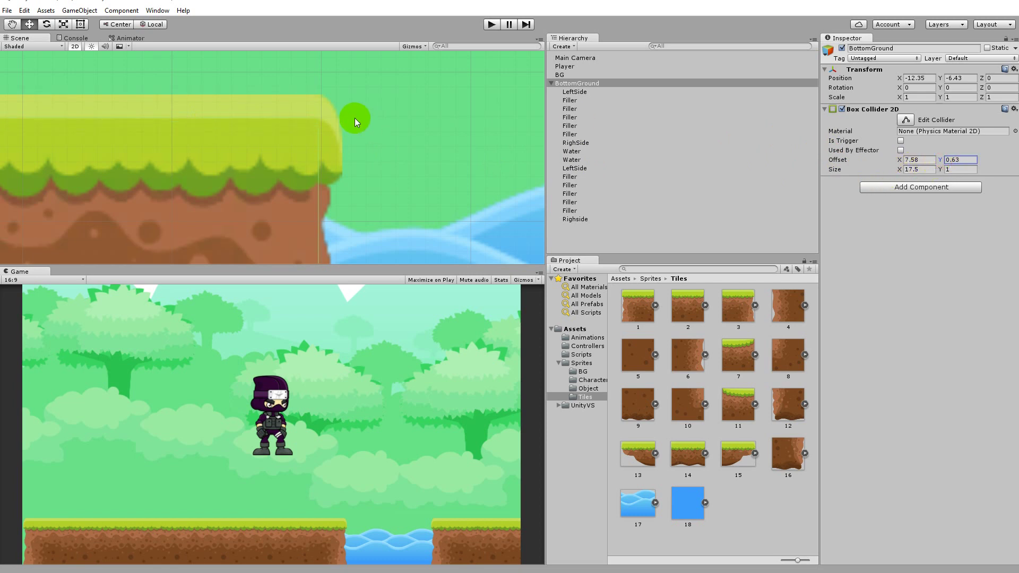
pyautogui.scroll(-10, 239, 152)
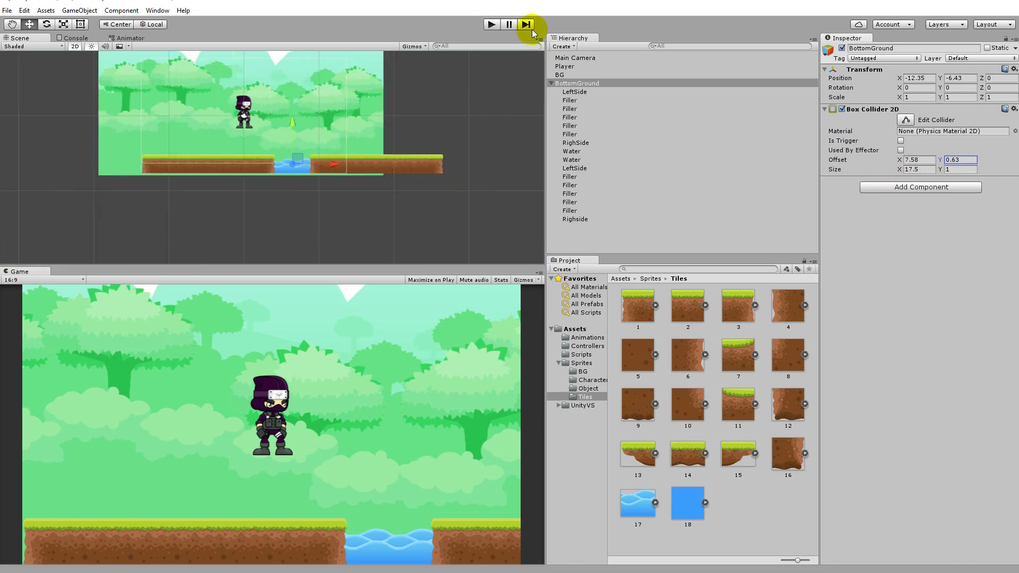
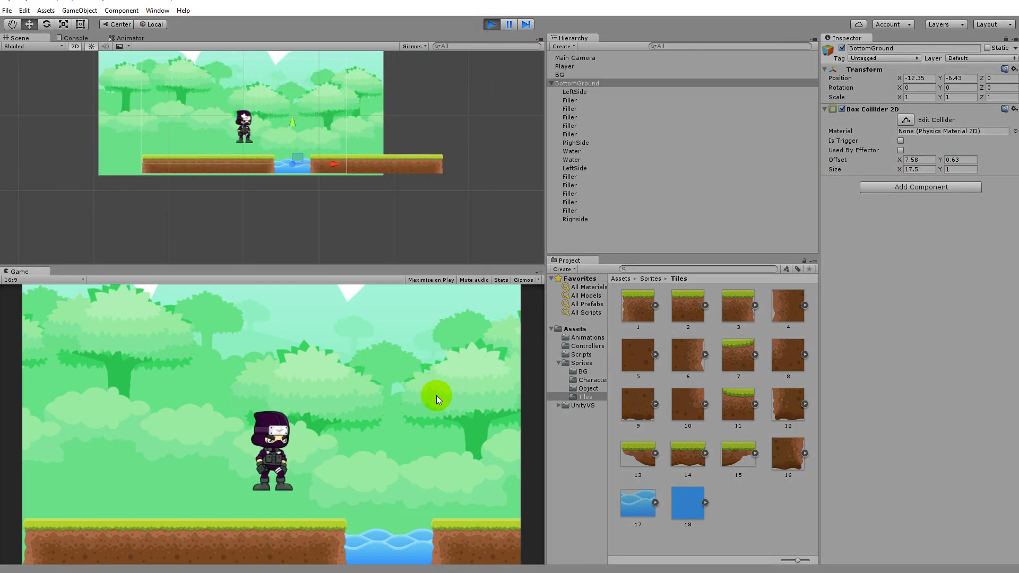
# Run the game, walk the Player back and forth and off the left platform's outer end, and stop the game.
pyautogui.press('Left')
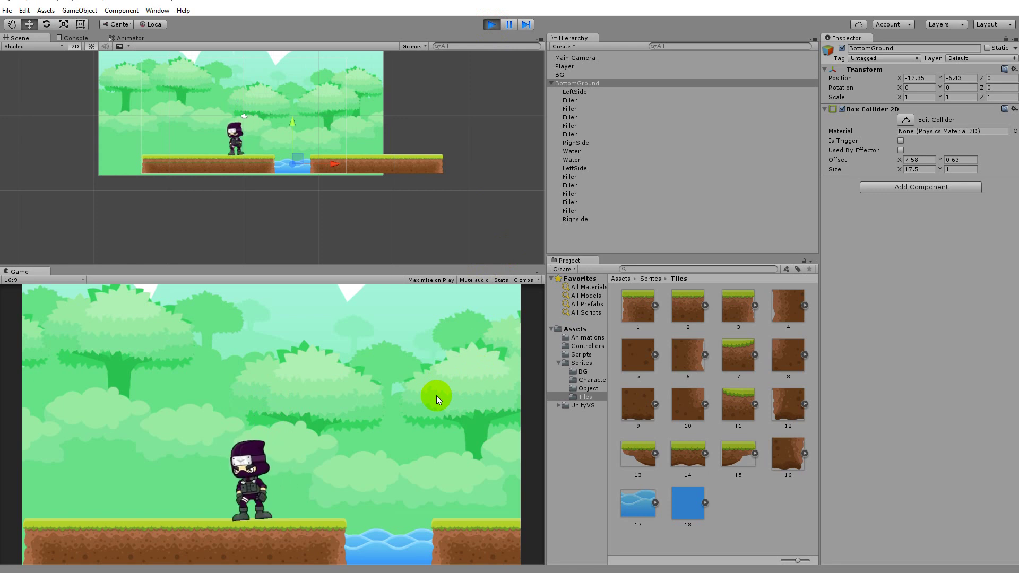
pyautogui.press('Right')
pyautogui.press('Left')
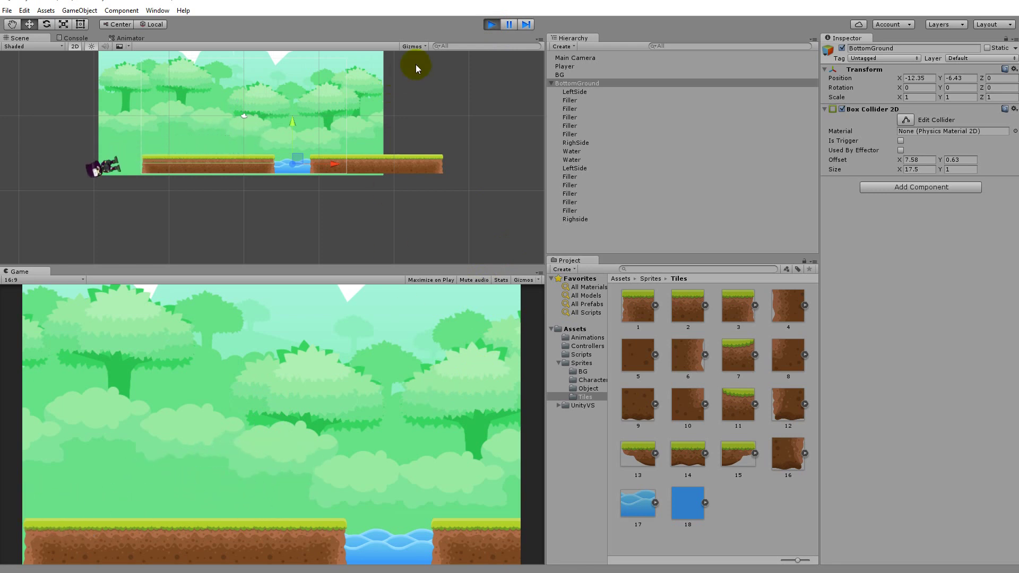
pyautogui.click(492, 24)
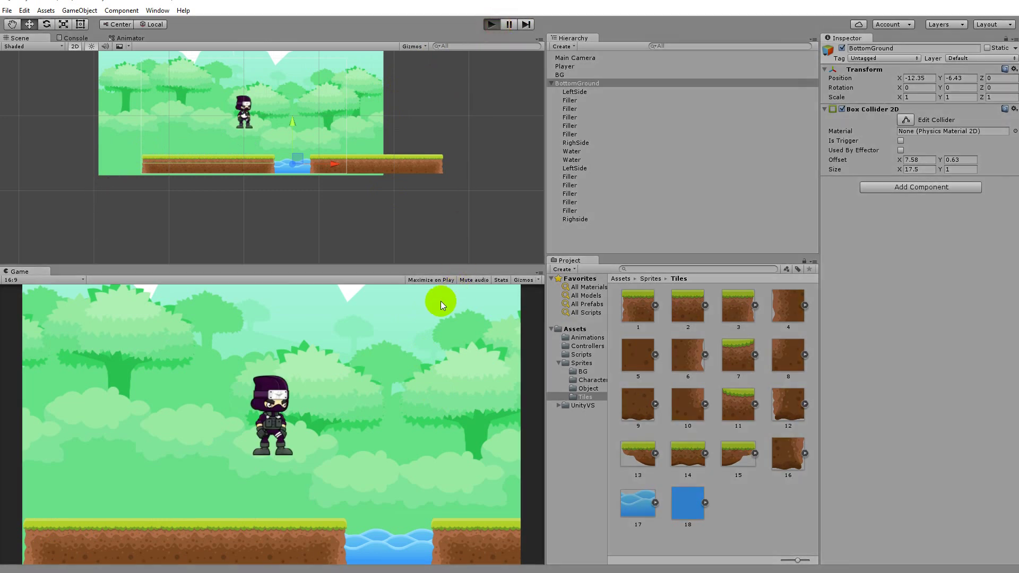
# Rerun the game to examine whether the Player tips over while changing direction near the water, and stop it.
pyautogui.hotkey('ctrl', 'p')
pyautogui.press('Right')
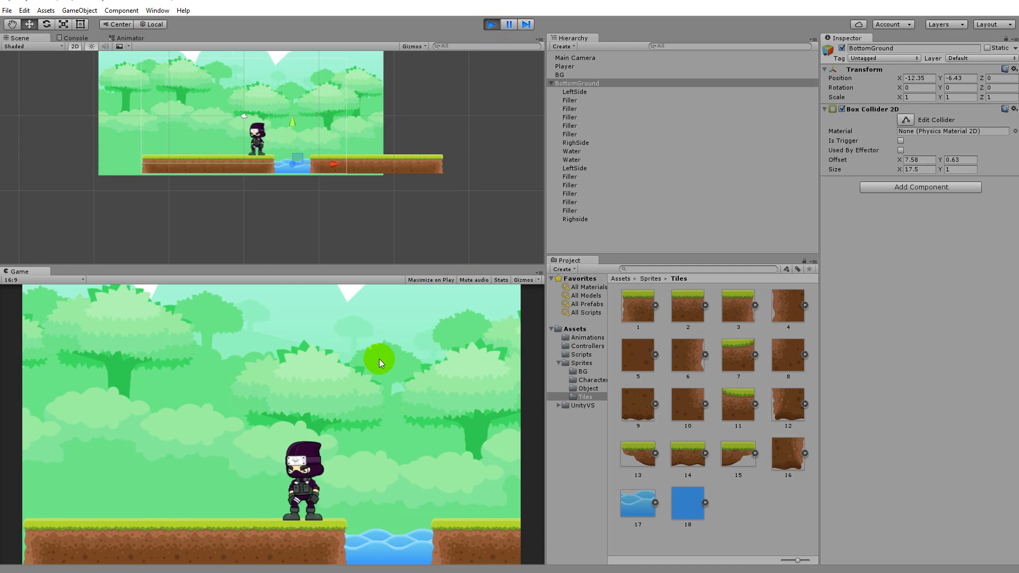
pyautogui.press('Right')
pyautogui.press('Left')
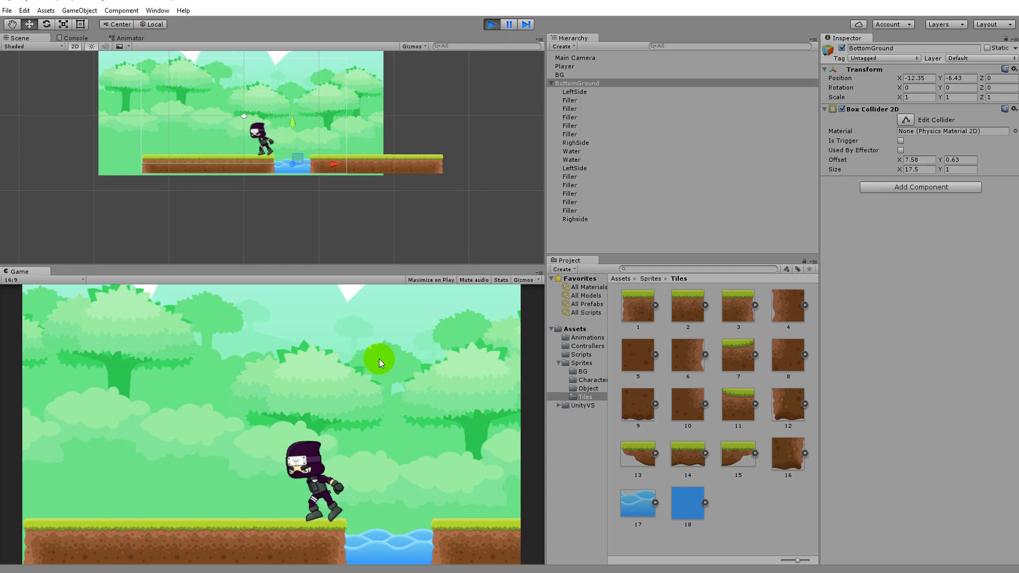
pyautogui.press('Left')
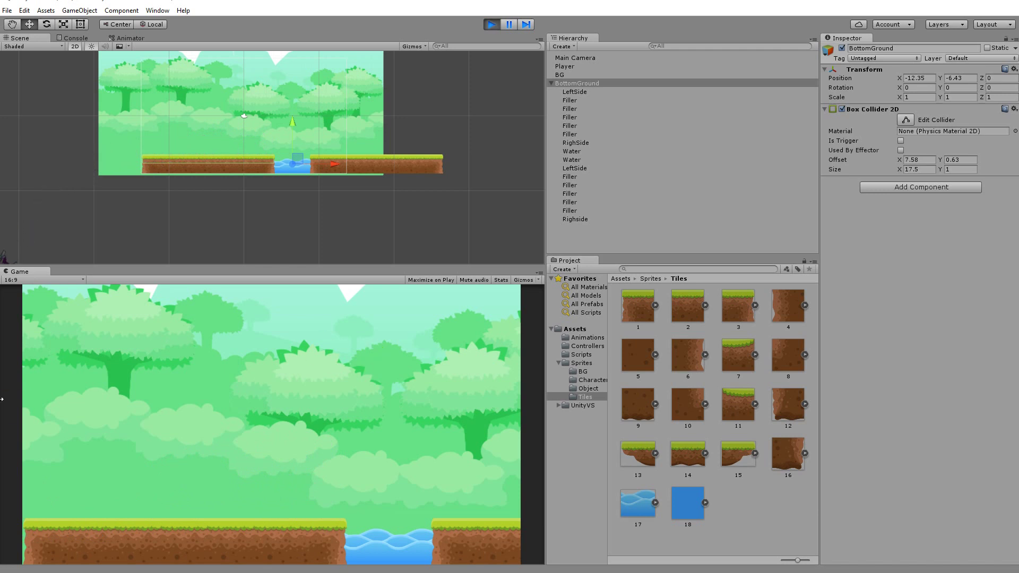
pyautogui.click(494, 24)
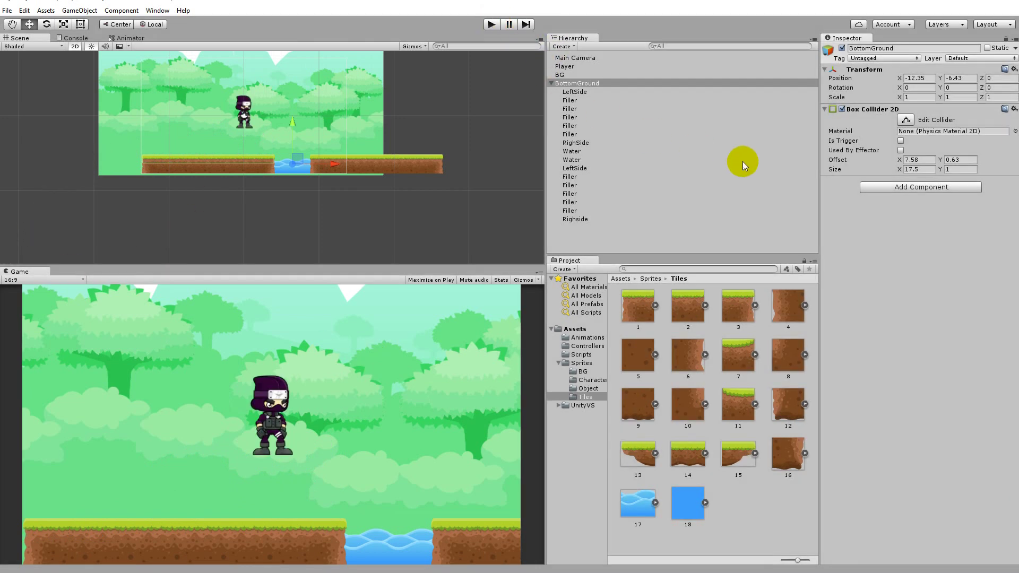
# Freeze the Player's Z rotation in the Rigidbody 2D constraints.
pyautogui.click(563, 67)
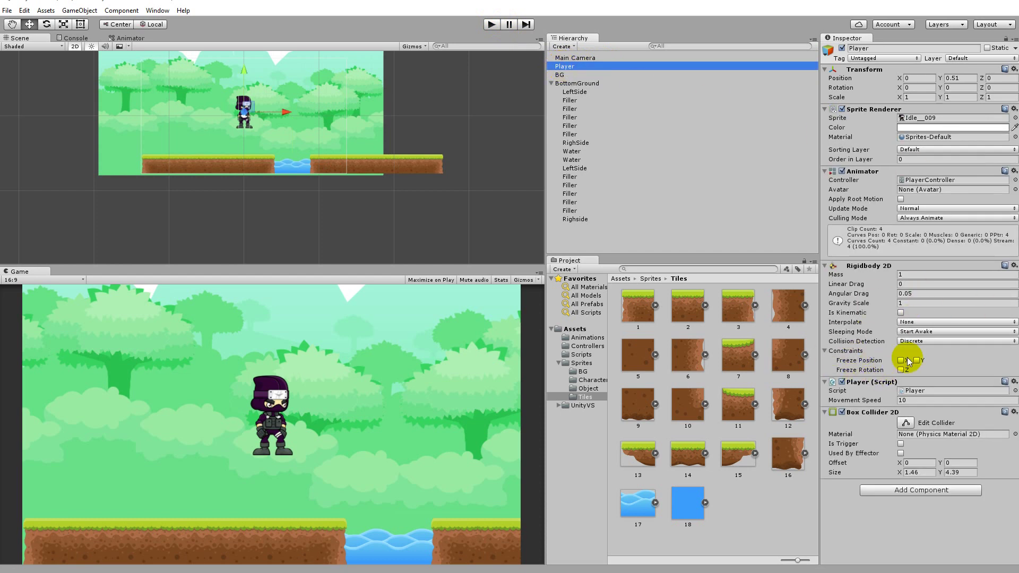
pyautogui.click(825, 352)
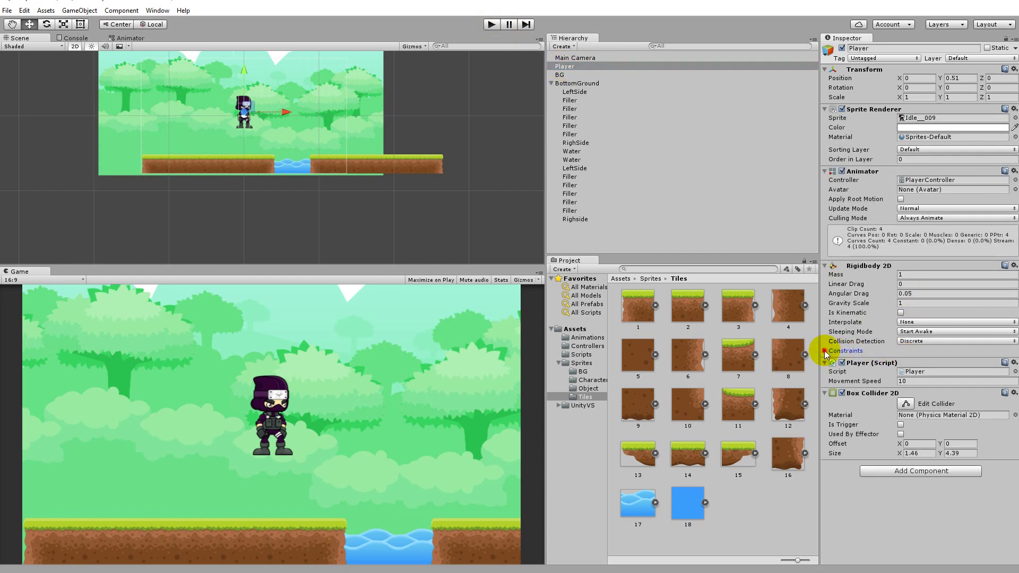
pyautogui.click(826, 352)
pyautogui.click(825, 351)
pyautogui.click(825, 352)
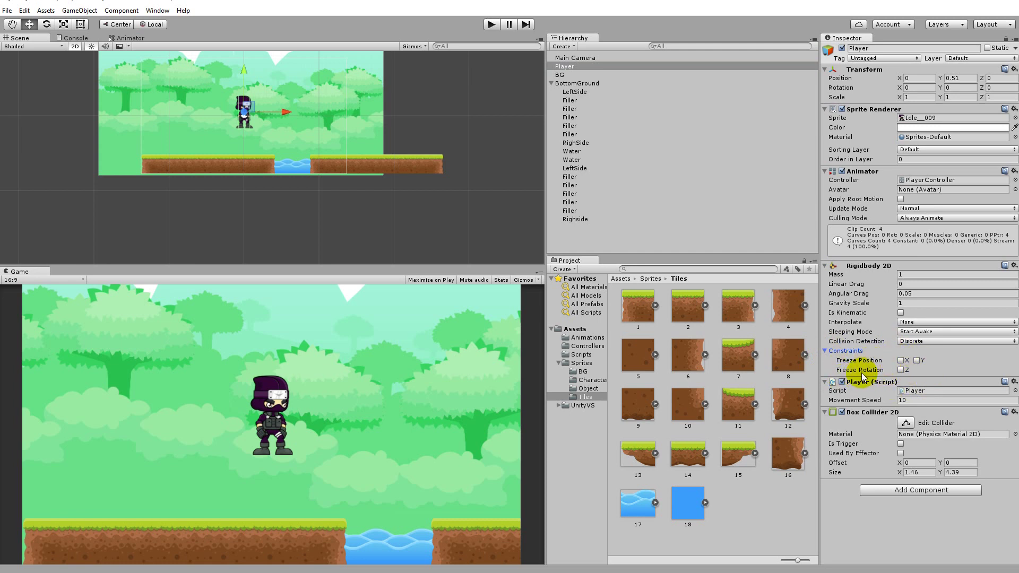
pyautogui.click(901, 370)
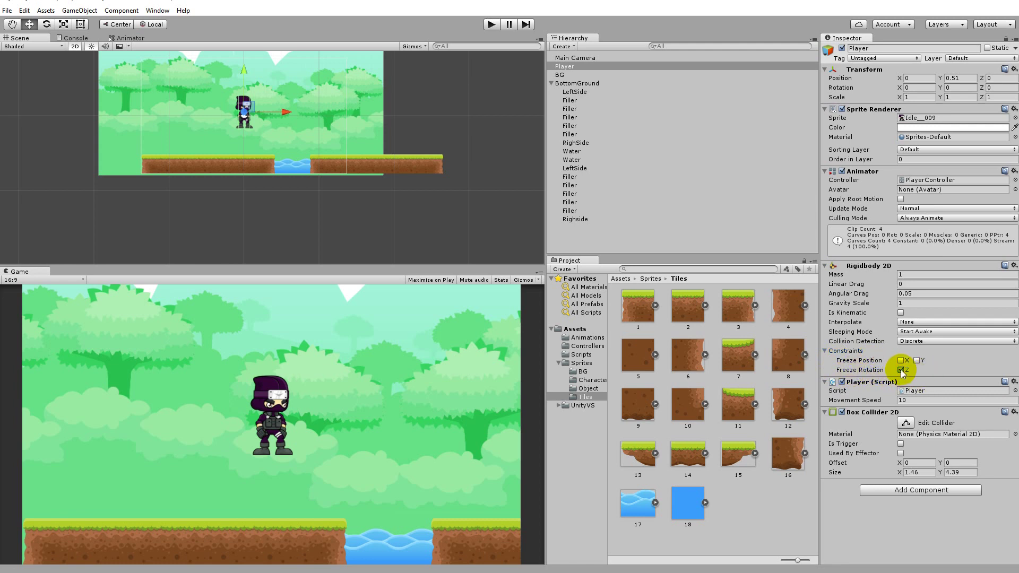
# Run the game, test that the Player stays upright while running both ways and off the platform into the water, and stop it.
pyautogui.click(489, 24)
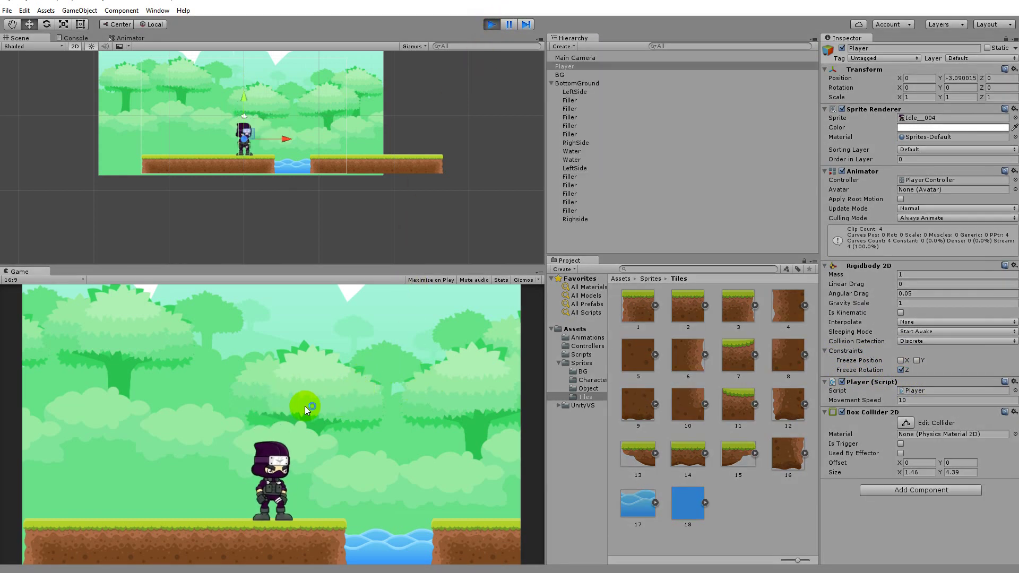
pyautogui.press('Right')
pyautogui.press('Left')
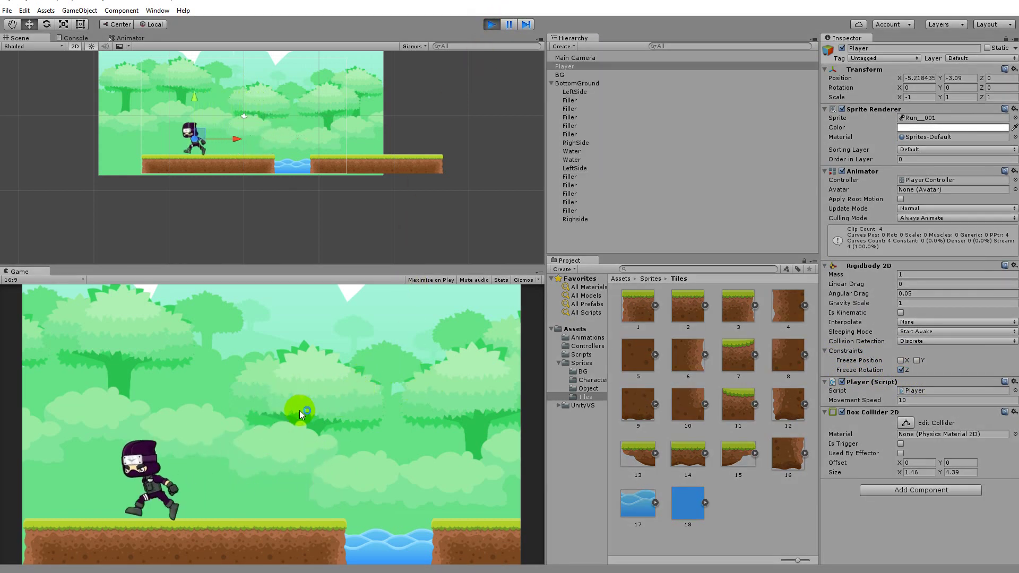
pyautogui.press('Right')
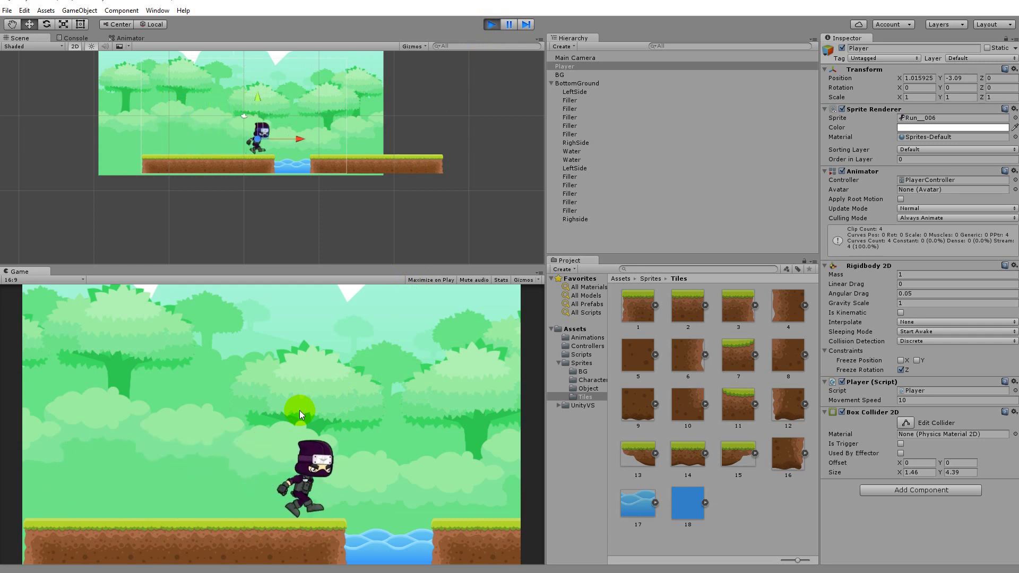
pyautogui.press('Left')
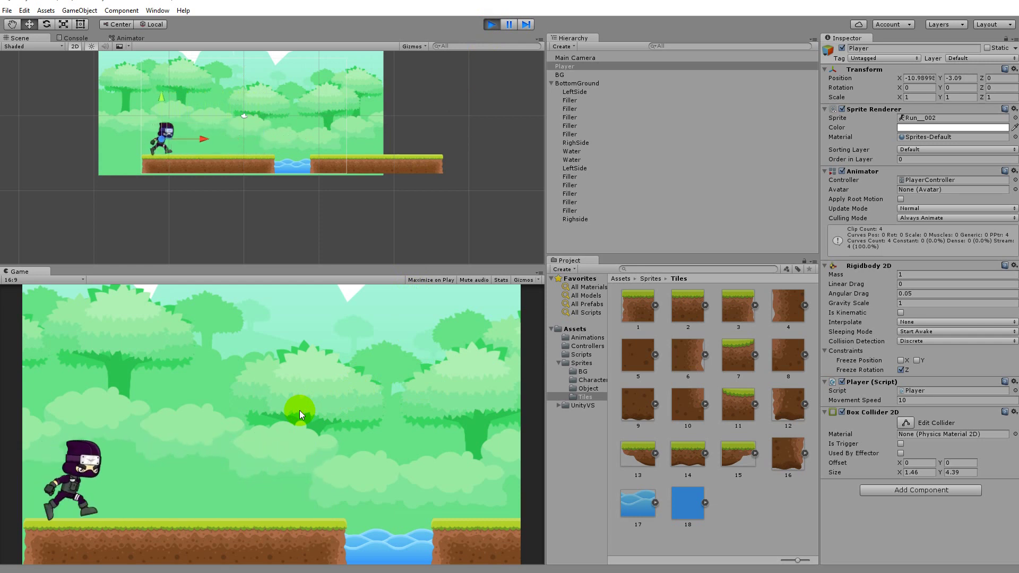
pyautogui.press('Right')
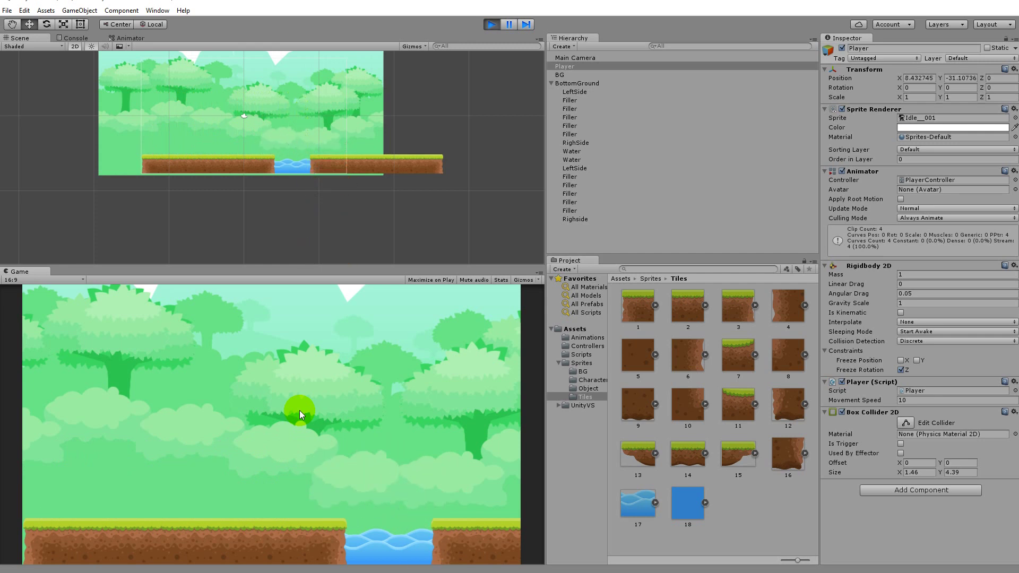
pyautogui.click(491, 25)
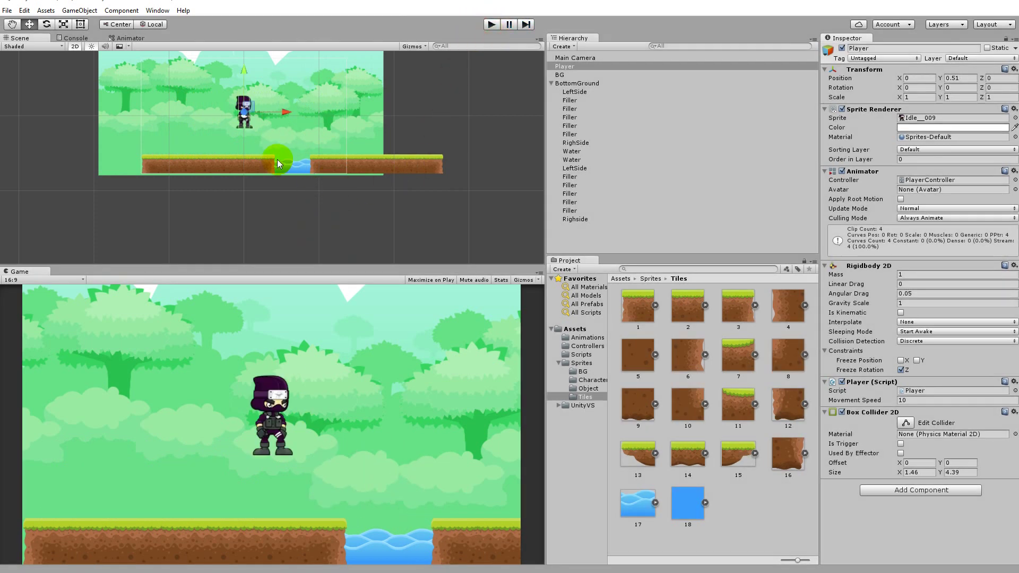
# Add a second Box Collider 2D component to BottomGround for the right platform.
pyautogui.scroll(6, 209, 209)
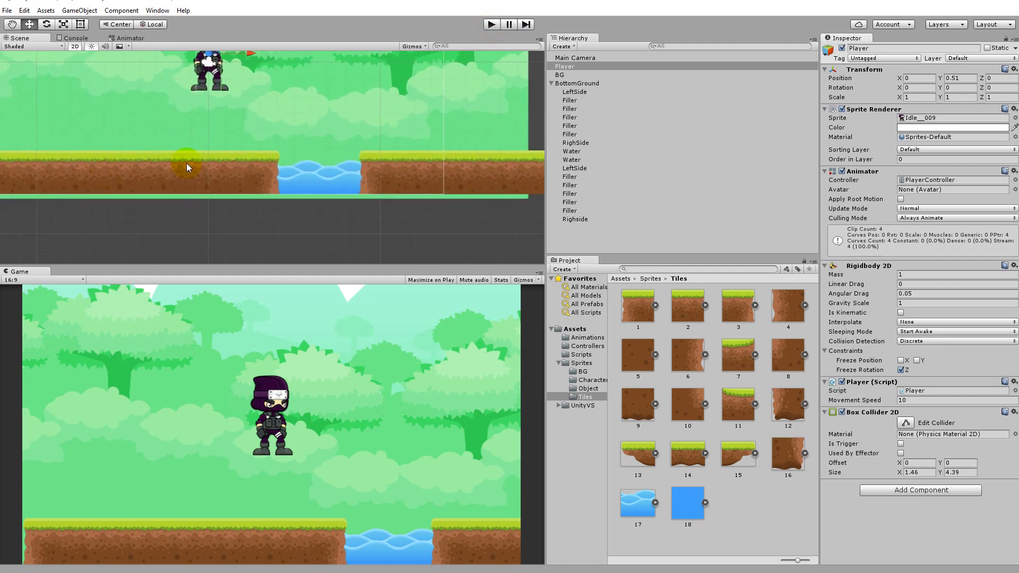
pyautogui.scroll(-2, 235, 181)
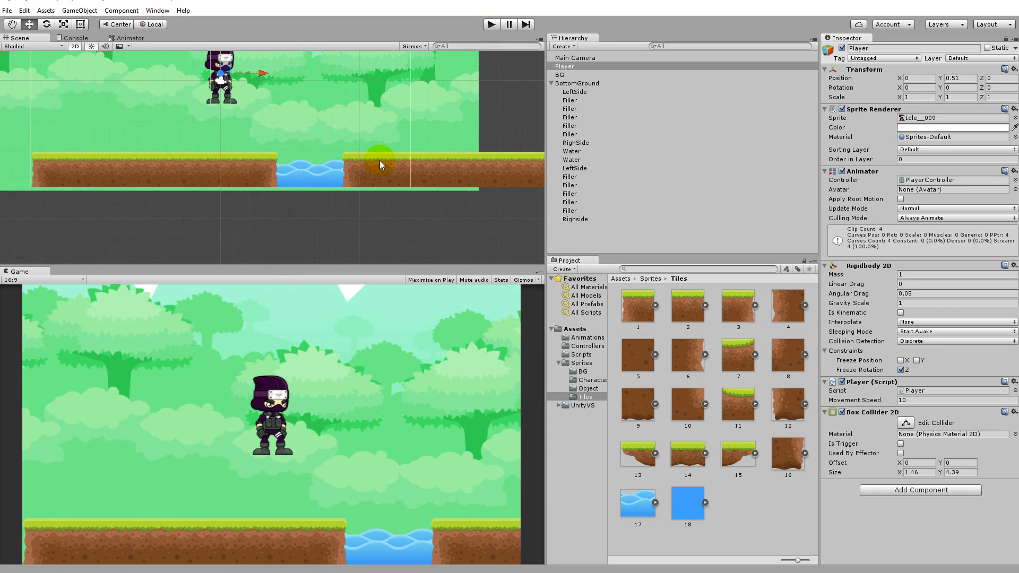
pyautogui.click(577, 84)
pyautogui.click(935, 188)
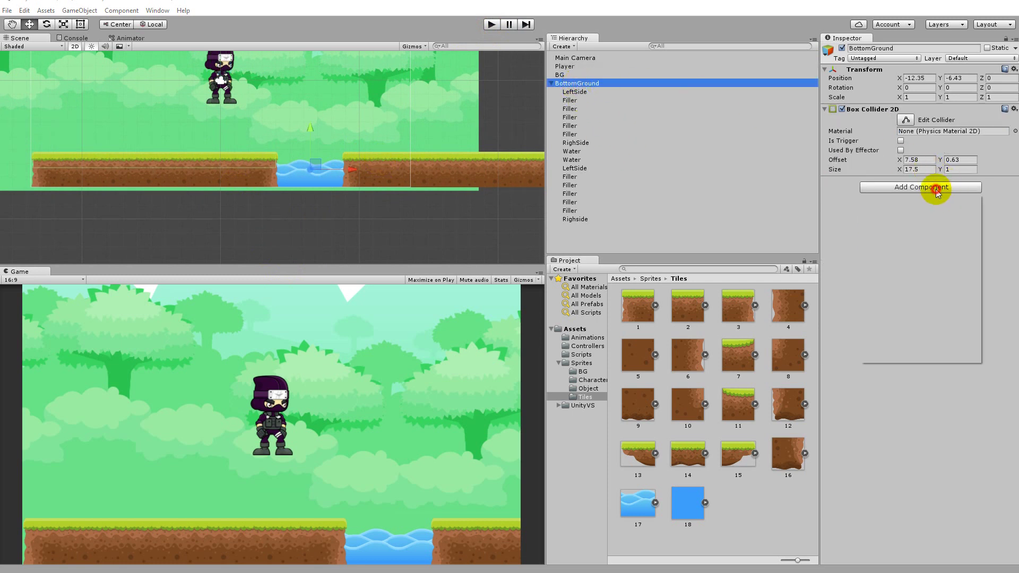
pyautogui.click(916, 235)
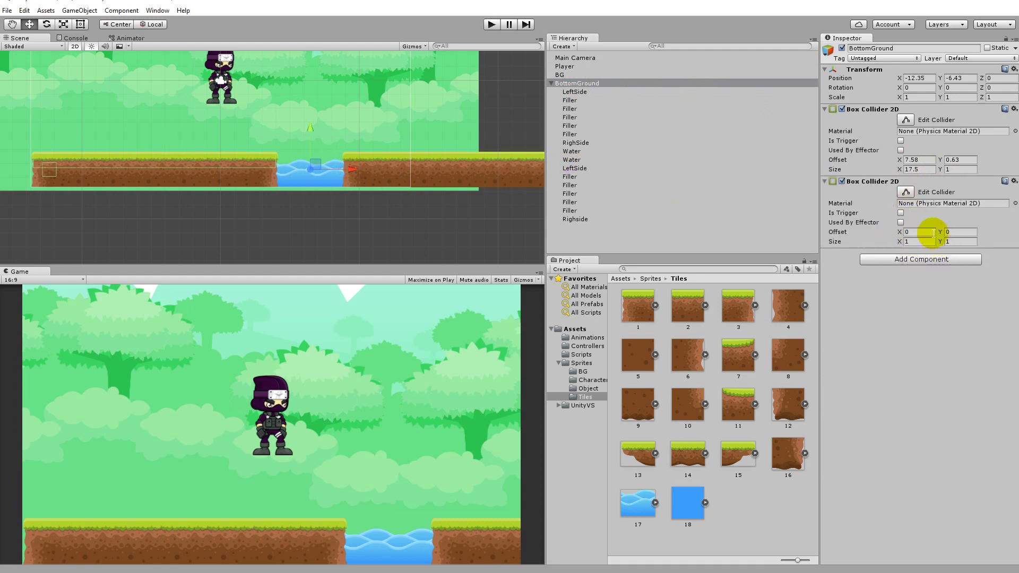
# Stretch BottomGround's second collider across the right platform with an X offset of 30 and an X size of 17.6.
pyautogui.moveTo(899, 234); pyautogui.dragTo(966, 234)
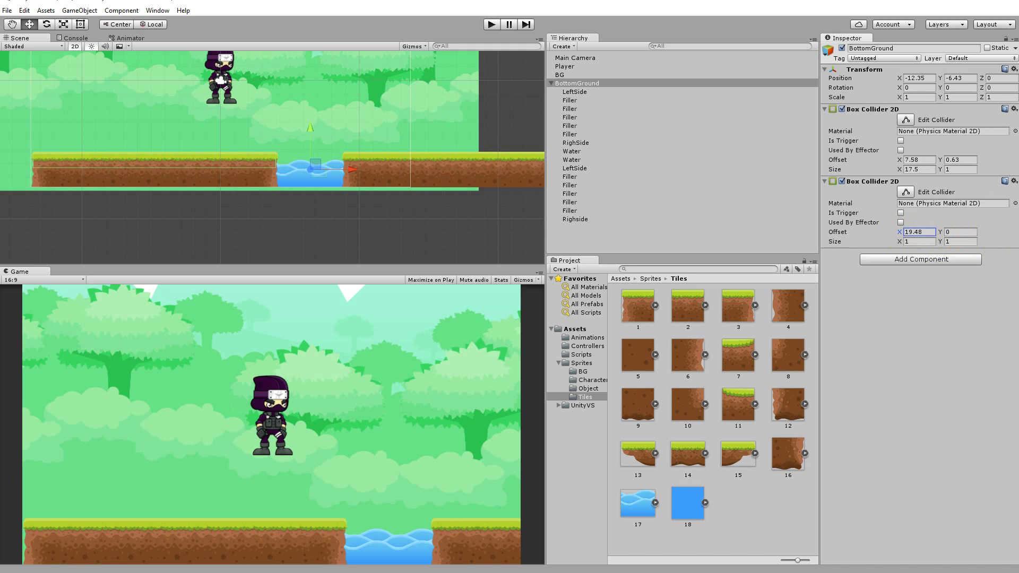
pyautogui.scroll(-5, 418, 166)
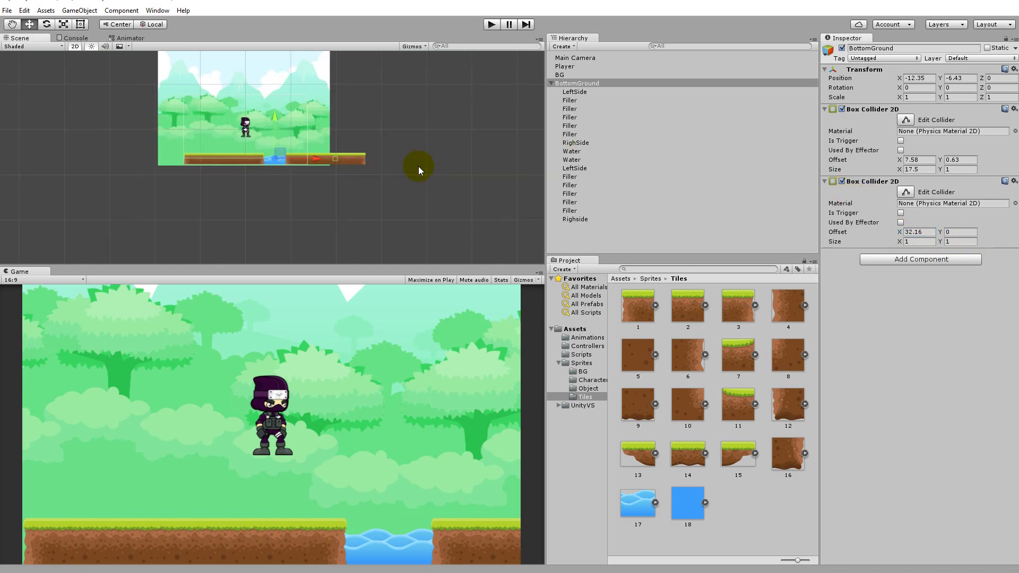
pyautogui.scroll(4, 365, 125)
pyautogui.scroll(2, 425, 160)
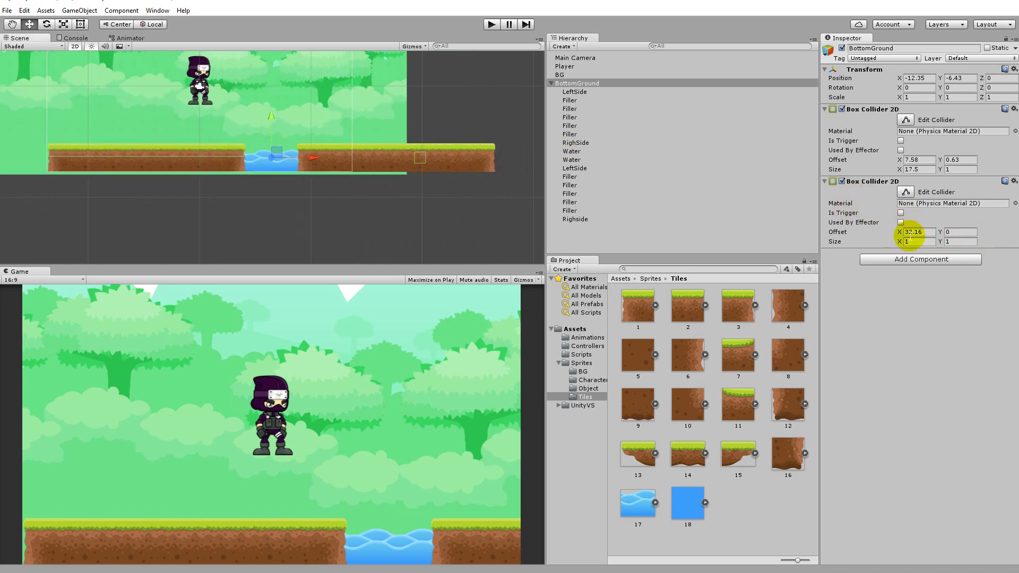
pyautogui.moveTo(901, 236)
pyautogui.mouseDown()
pyautogui.moveTo(949, 248)
pyautogui.moveTo(891, 239)
pyautogui.mouseUp()
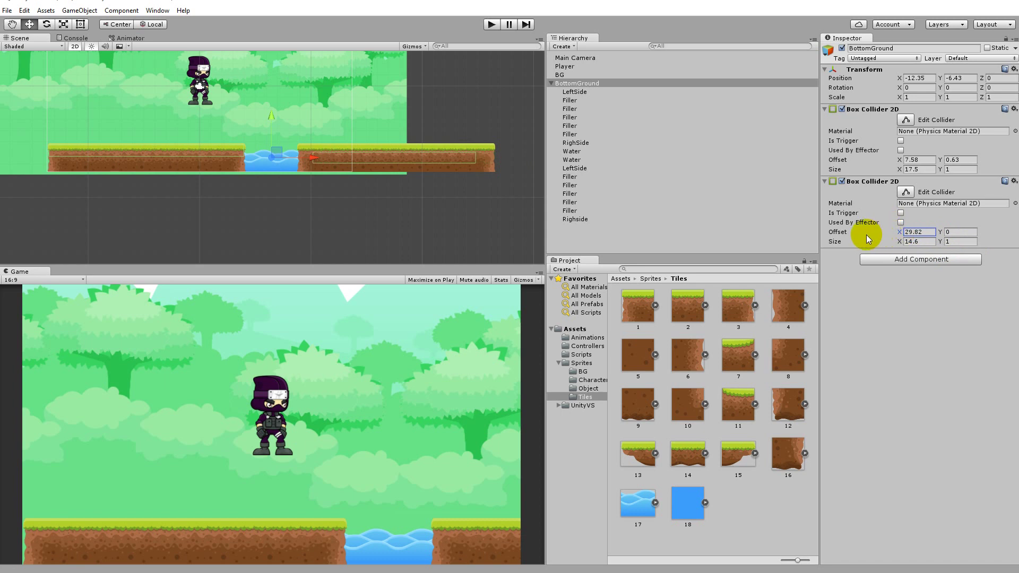
pyautogui.moveTo(900, 241); pyautogui.dragTo(917, 248)
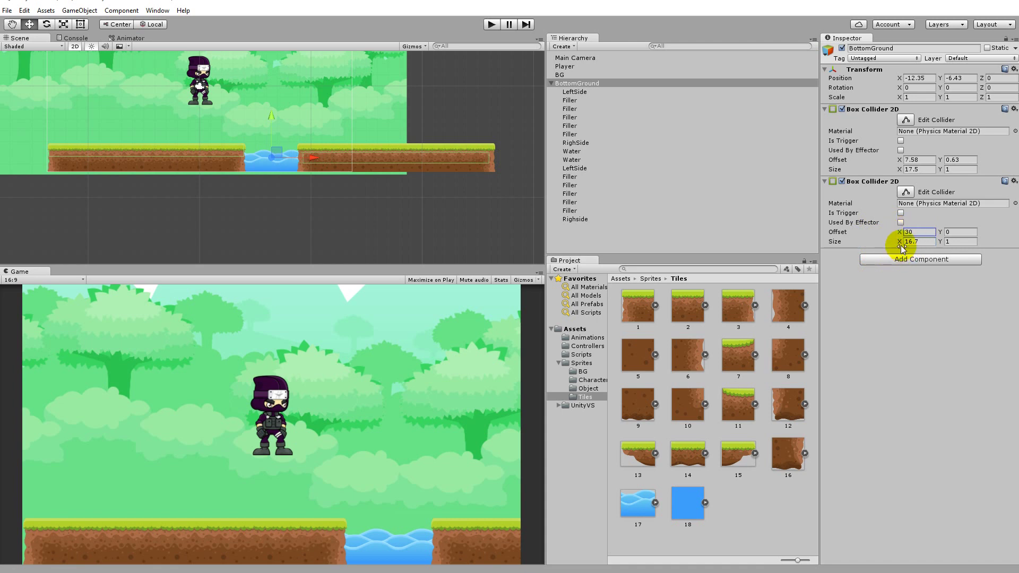
pyautogui.moveTo(899, 241); pyautogui.dragTo(908, 247)
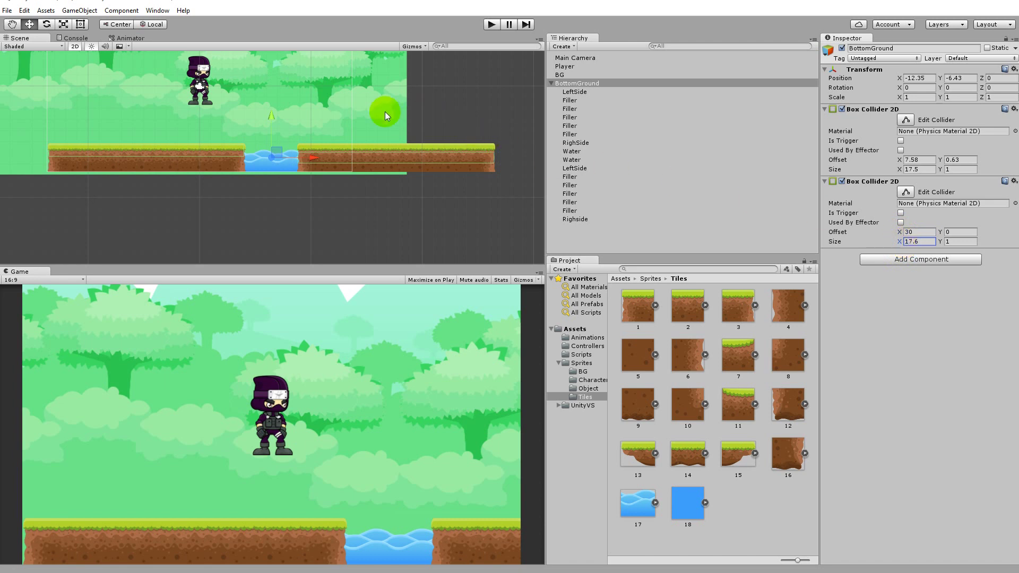
# Set the Y offset of BottomGround's second Box Collider 2D to 0.63, matching the first collider.
pyautogui.scroll(2, 381, 123)
pyautogui.scroll(-4, 360, 141)
pyautogui.scroll(2, 355, 160)
pyautogui.scroll(3, 373, 167)
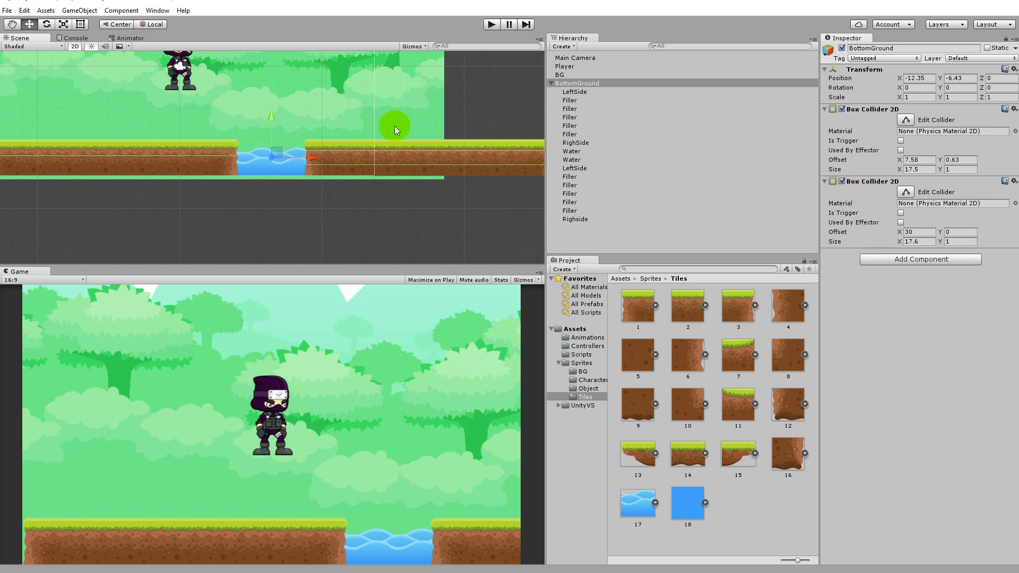
pyautogui.scroll(5, 404, 128)
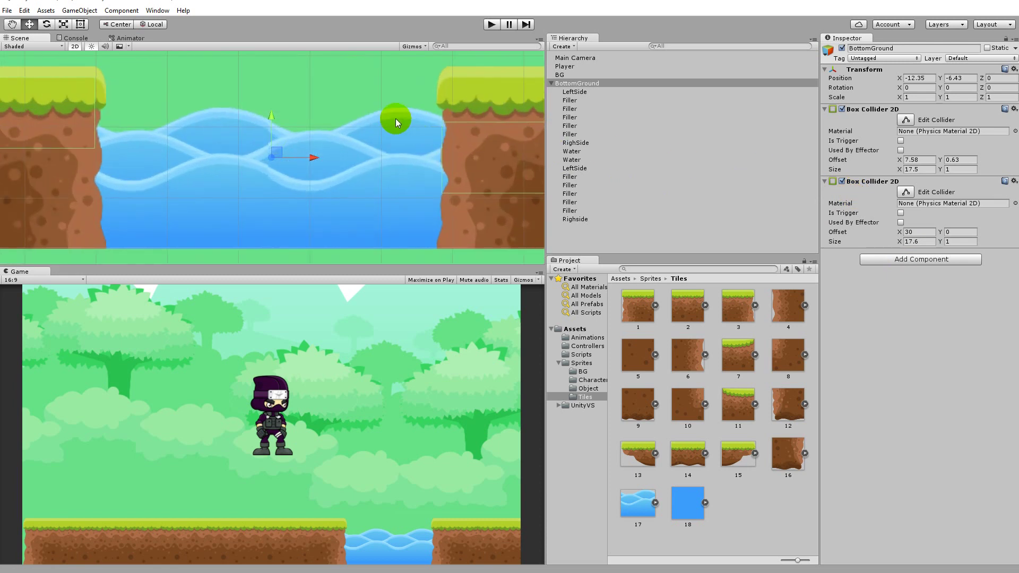
pyautogui.scroll(5, 332, 150)
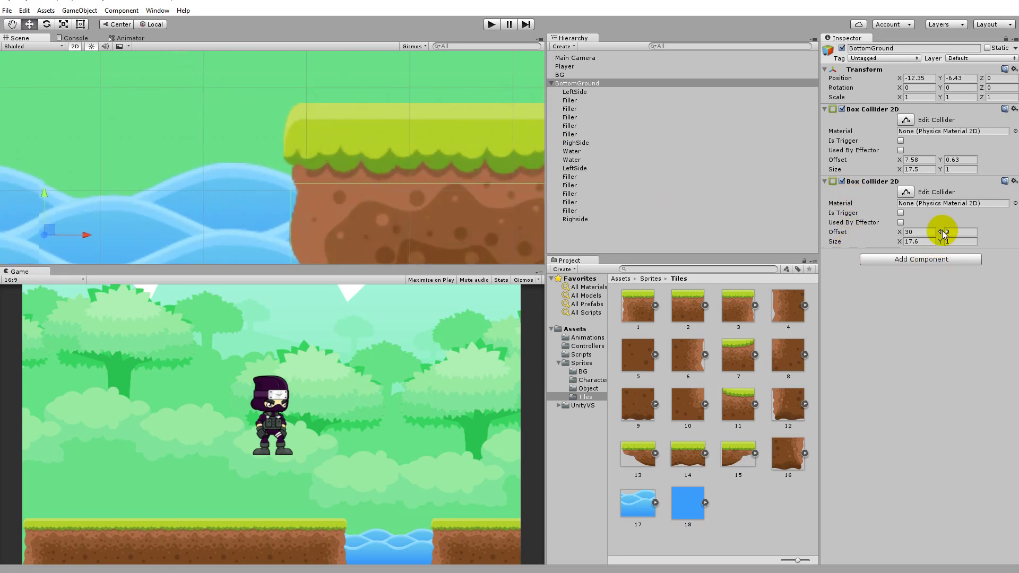
pyautogui.moveTo(943, 232); pyautogui.dragTo(950, 229)
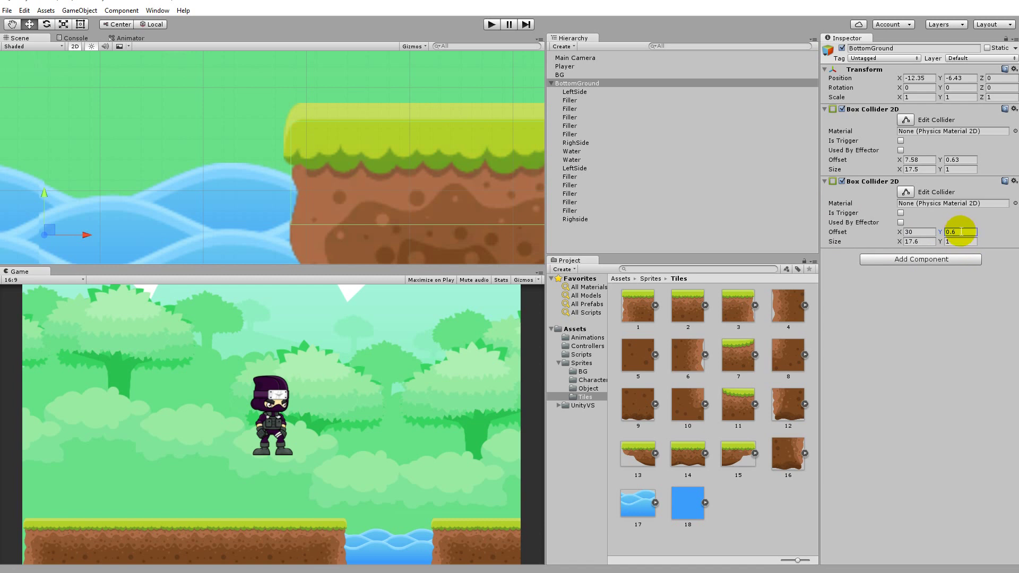
pyautogui.click(962, 159)
pyautogui.click(958, 232)
pyautogui.write('0.63')
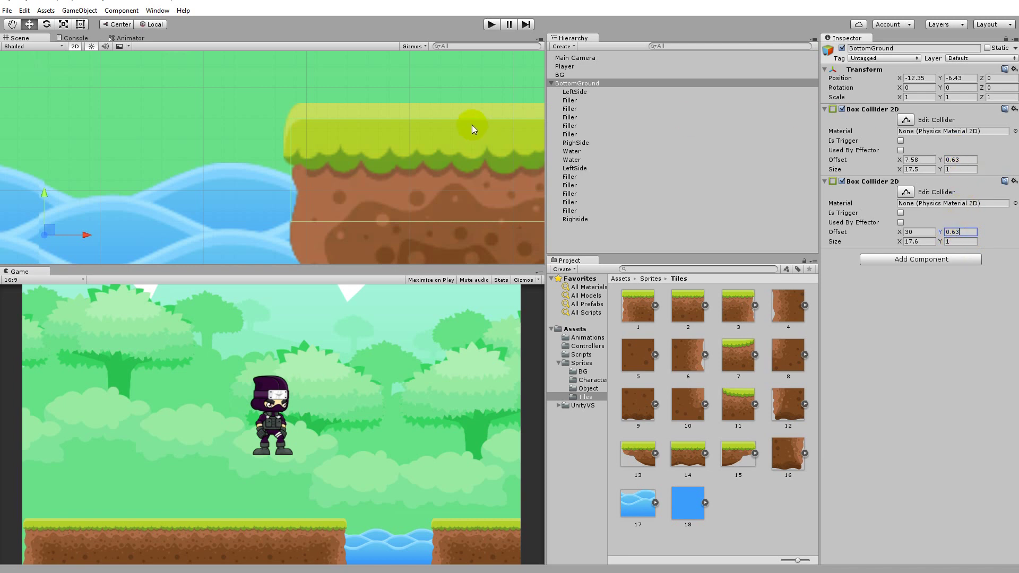
# Move the Player horizontally to X 11.64, above the right platform.
pyautogui.scroll(-5, 236, 171)
pyautogui.scroll(-3, 177, 142)
pyautogui.scroll(2, 212, 149)
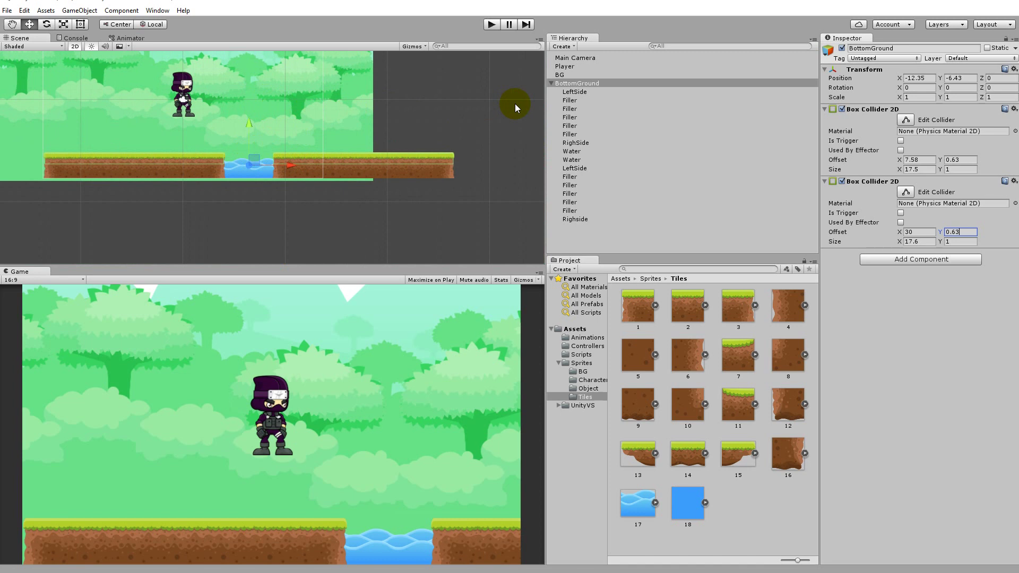
pyautogui.click(583, 66)
pyautogui.moveTo(227, 91); pyautogui.dragTo(339, 96)
# Run the game, test the Player running both ways on the right platform and off its left edge, and stop it.
pyautogui.click(491, 24)
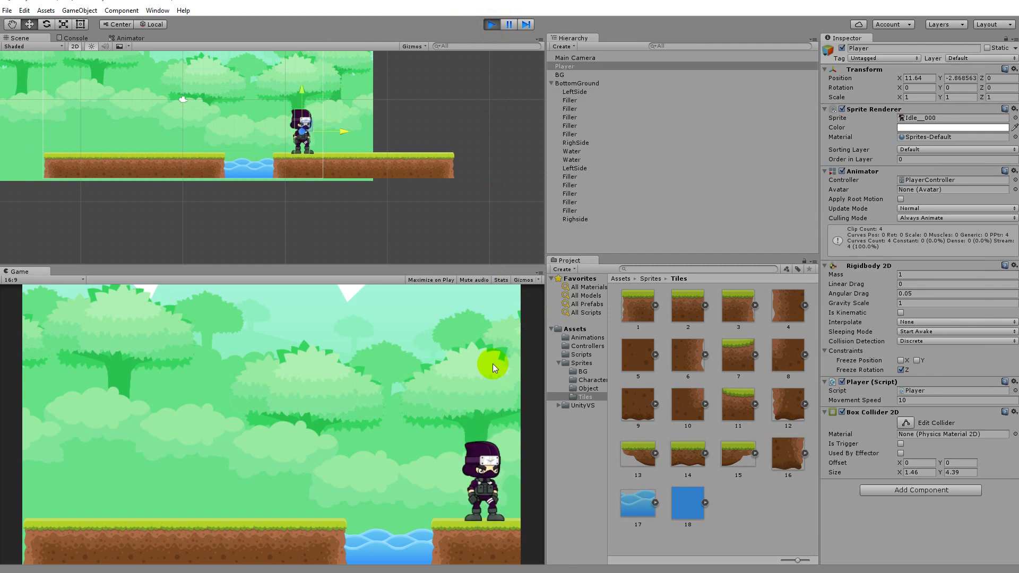
pyautogui.press('Left')
pyautogui.press('Right')
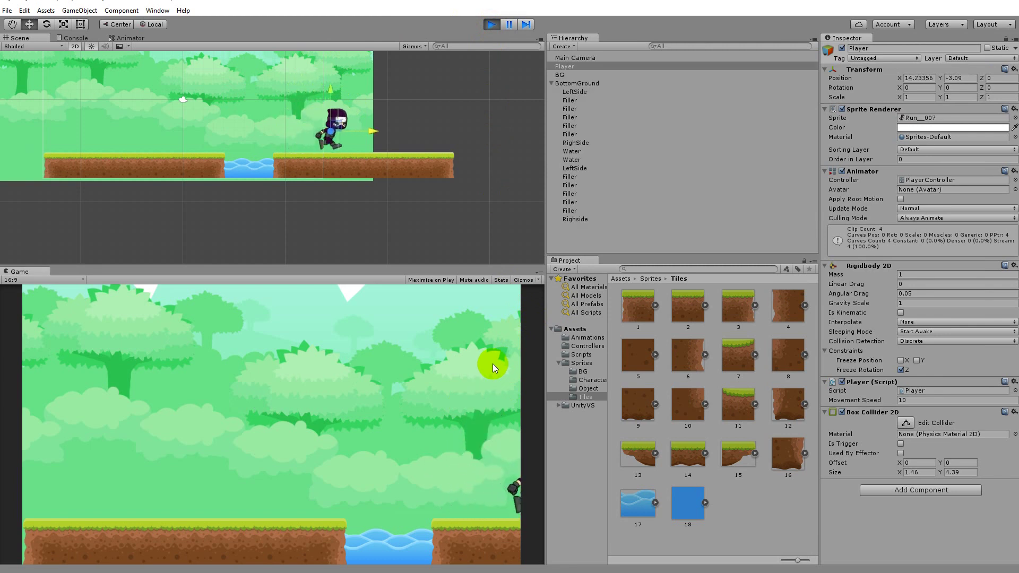
pyautogui.press('Left')
pyautogui.press('Right')
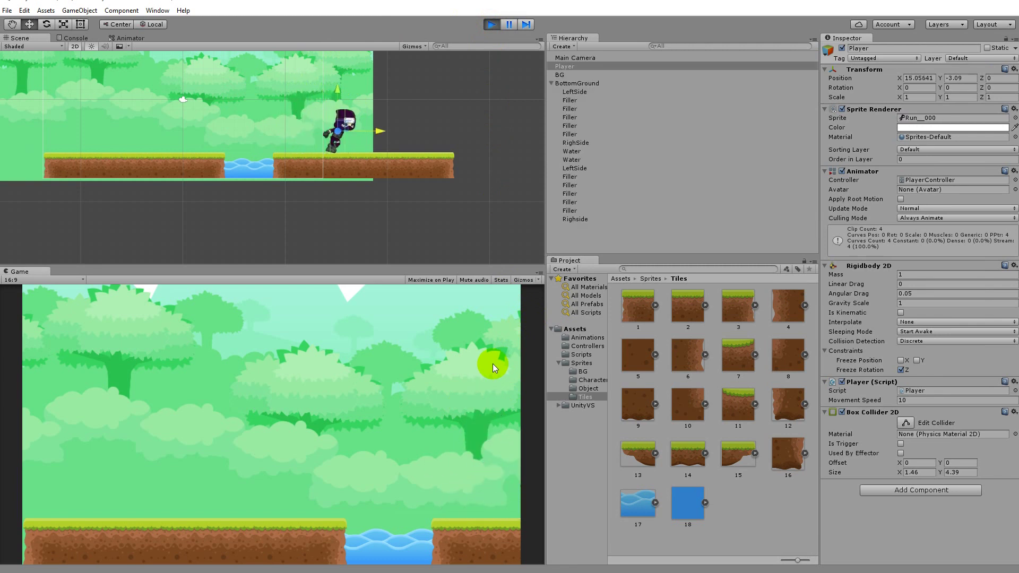
pyautogui.press('Left')
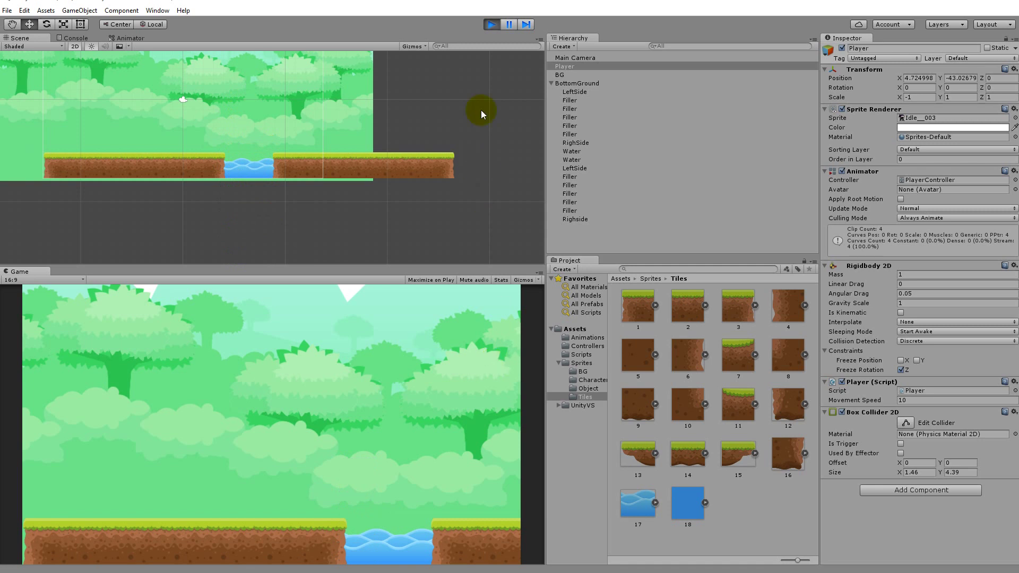
pyautogui.click(491, 25)
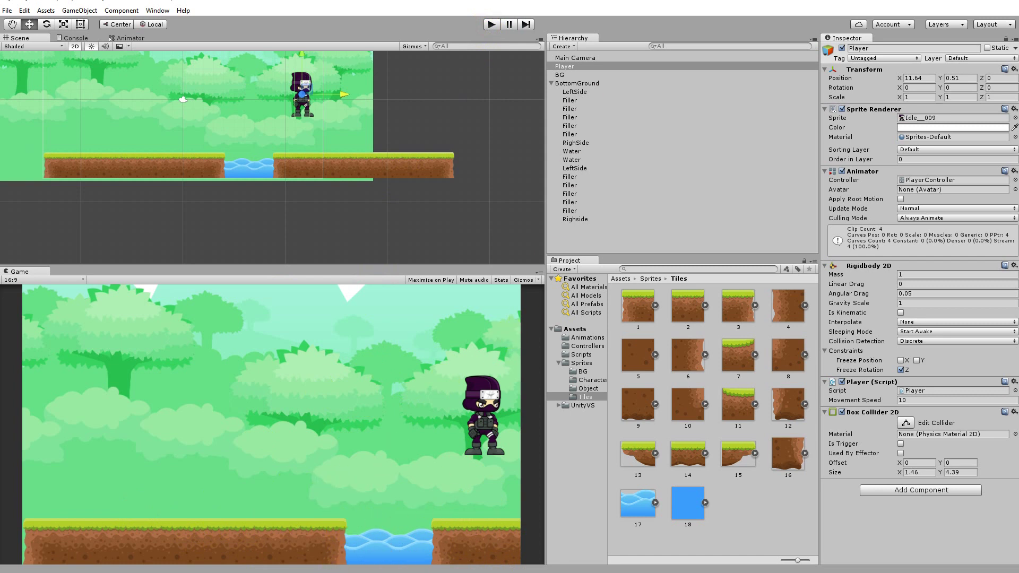
# Run the game again, steer the Player left into the water gap and back right against the platform, and stop it.
pyautogui.click(496, 24)
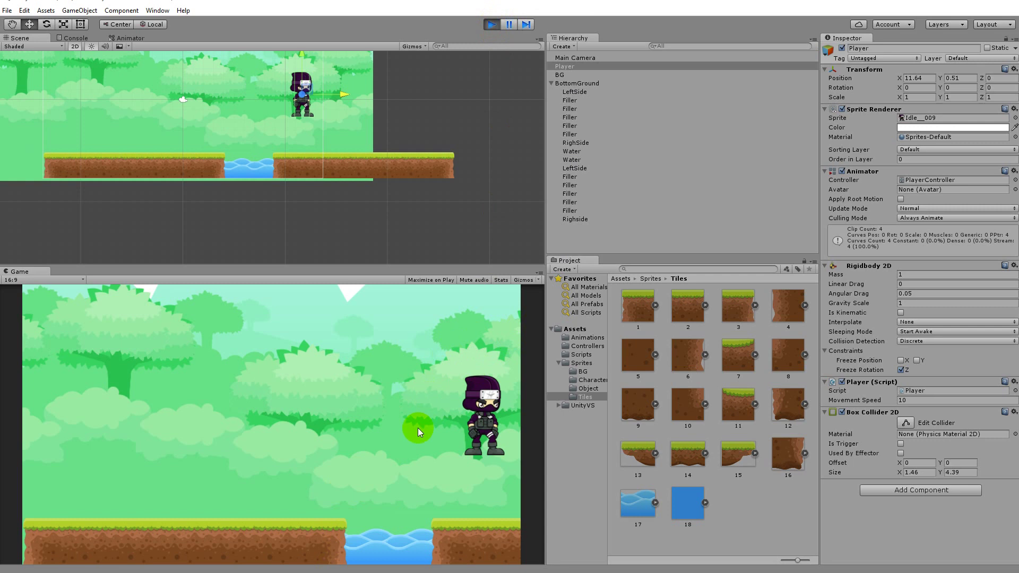
pyautogui.press('Left')
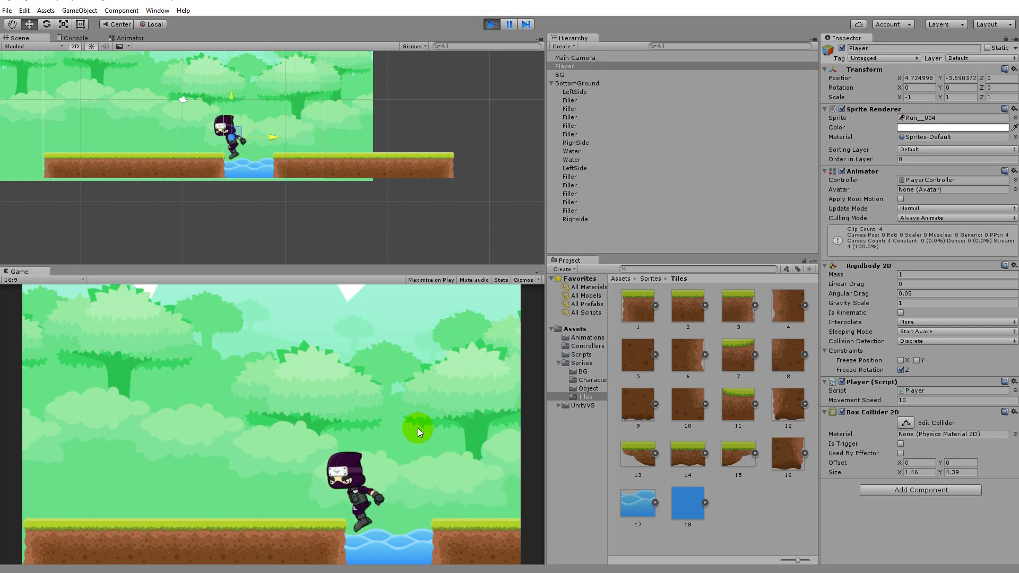
pyautogui.press('Right')
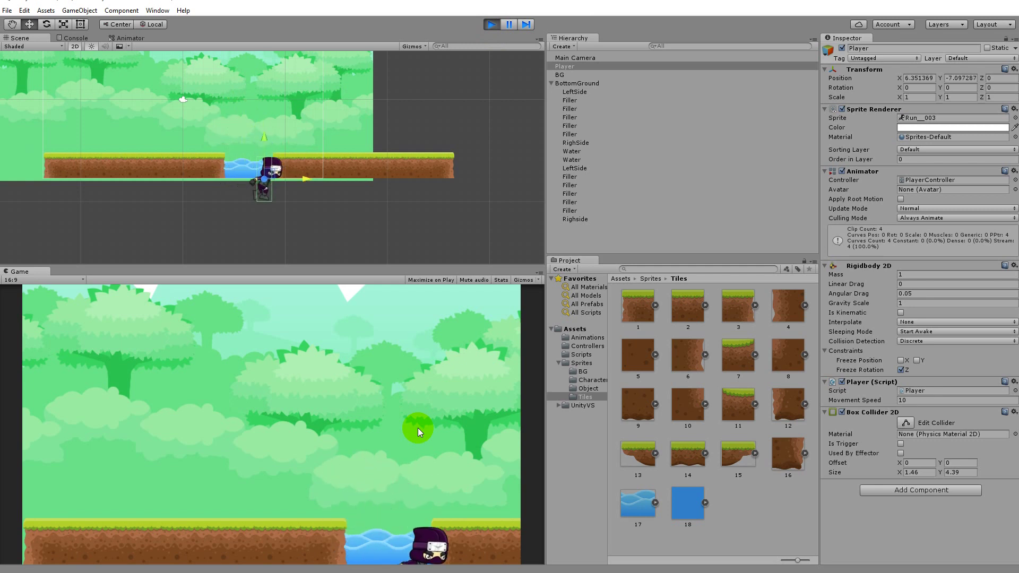
pyautogui.press('Left')
pyautogui.click(498, 23)
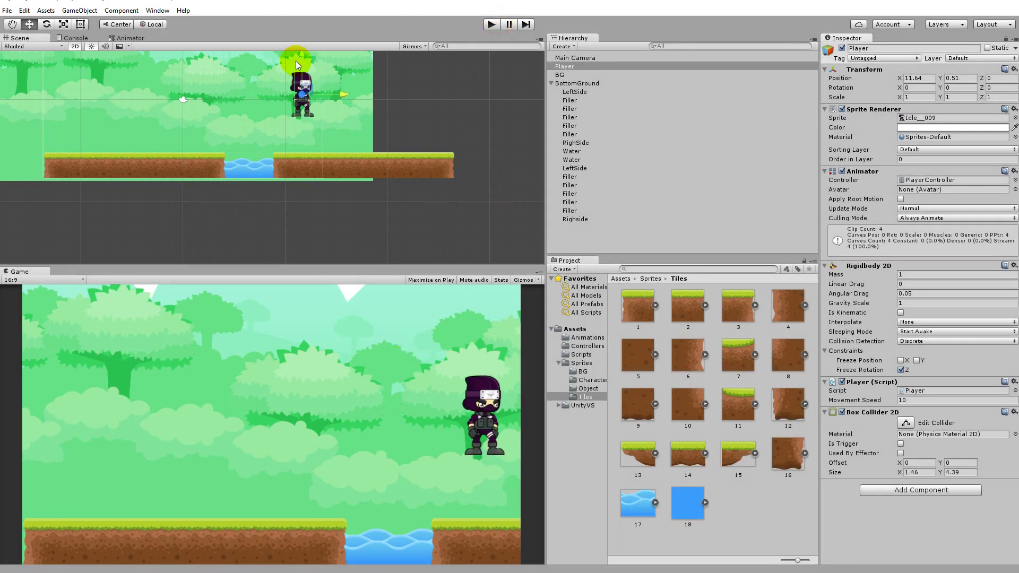
# Move the Player above the left platform to X -2.14, test-run it in both directions there, and stop the game.
pyautogui.moveTo(343, 95); pyautogui.dragTo(202, 109)
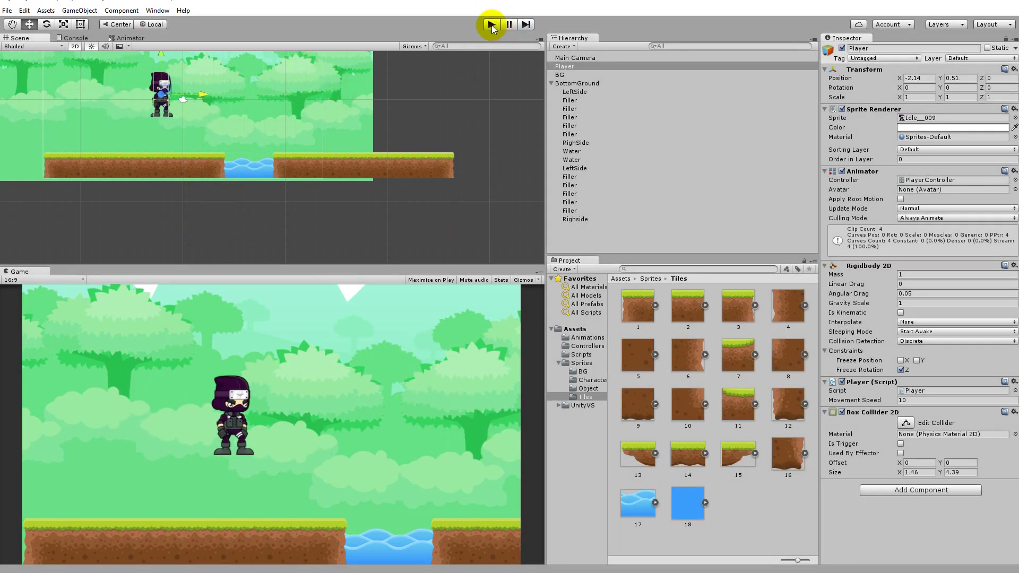
pyautogui.click(493, 25)
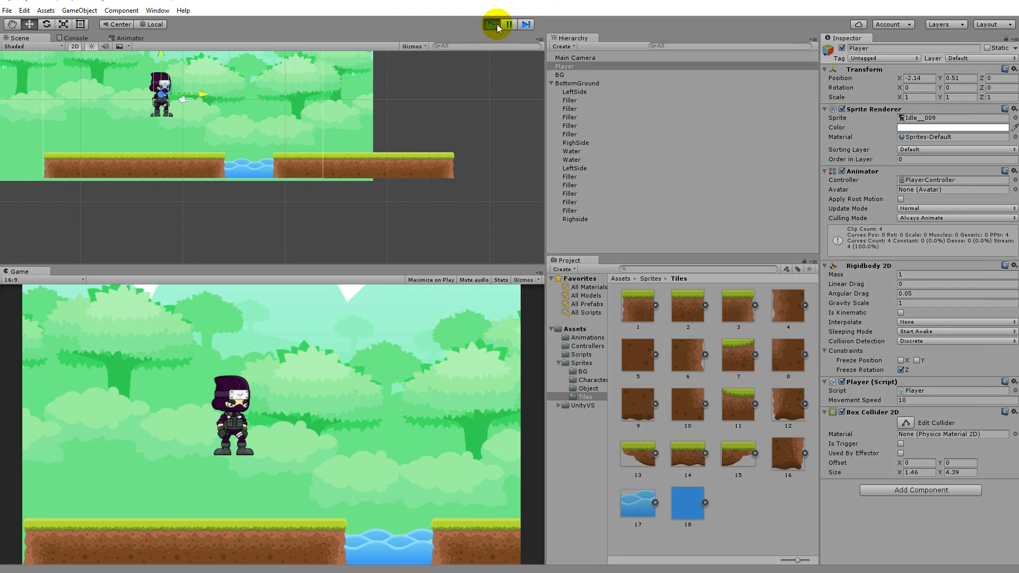
pyautogui.press('Right')
pyautogui.press('Left')
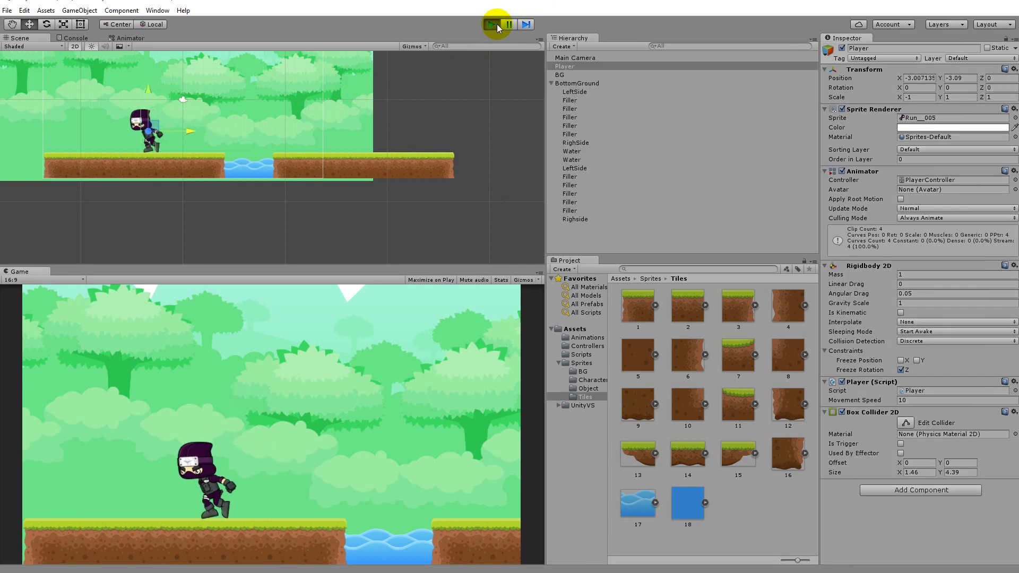
pyautogui.press('Right')
pyautogui.press('Right')
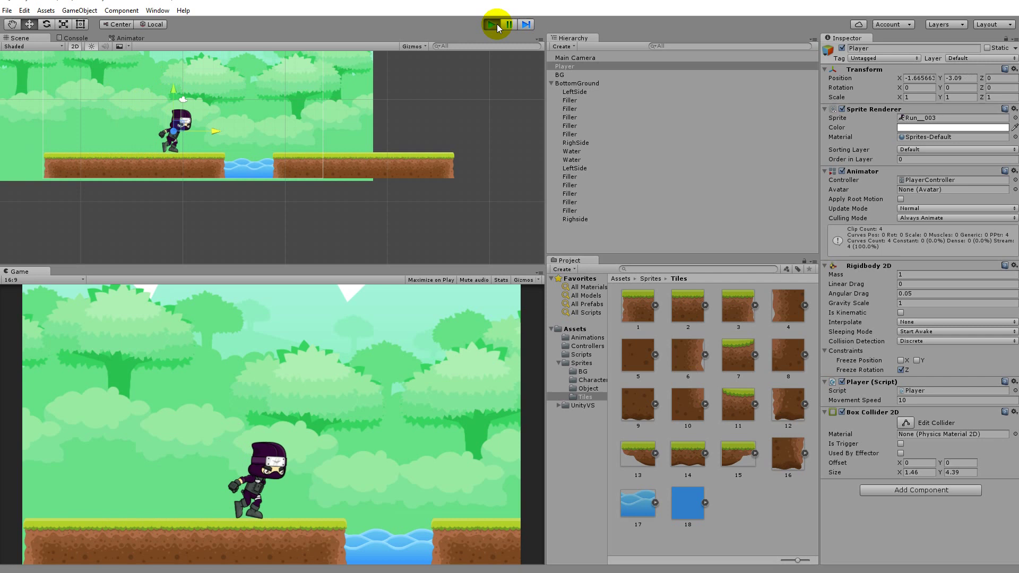
pyautogui.click(492, 25)
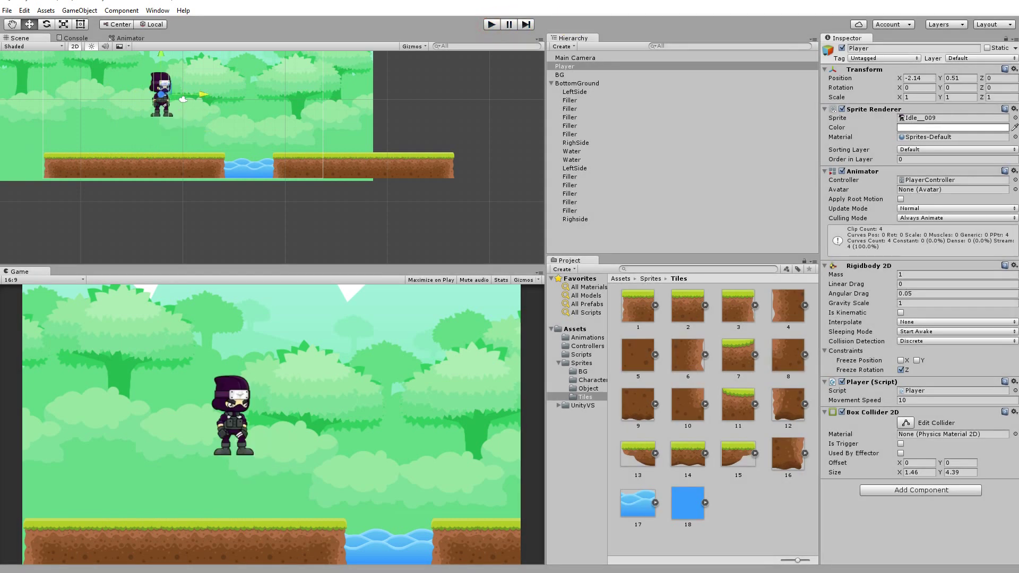